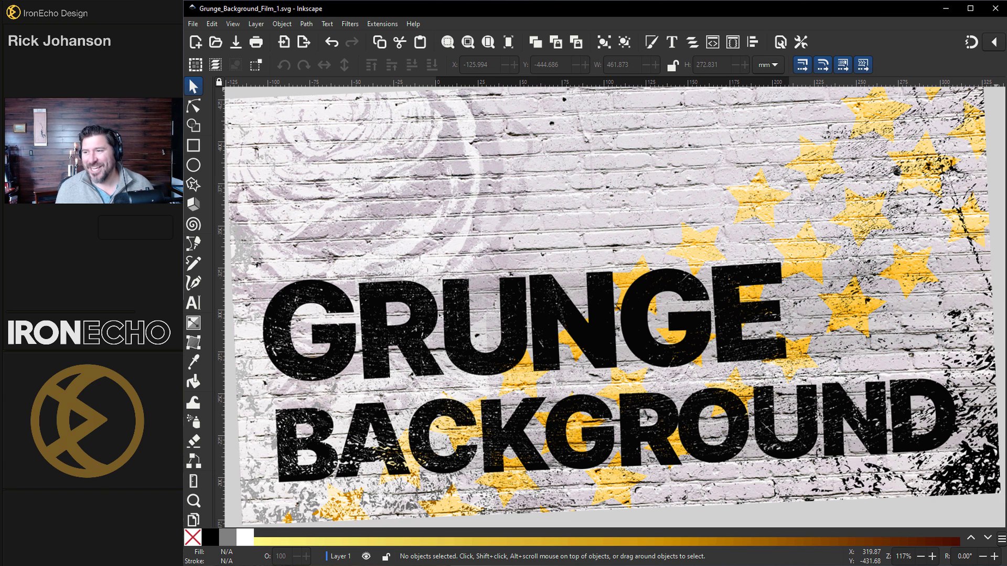
Return to Inkscape from the viewer and scroll down to the empty page below the artwork.
{"action": "key", "text": "alt+Tab"}
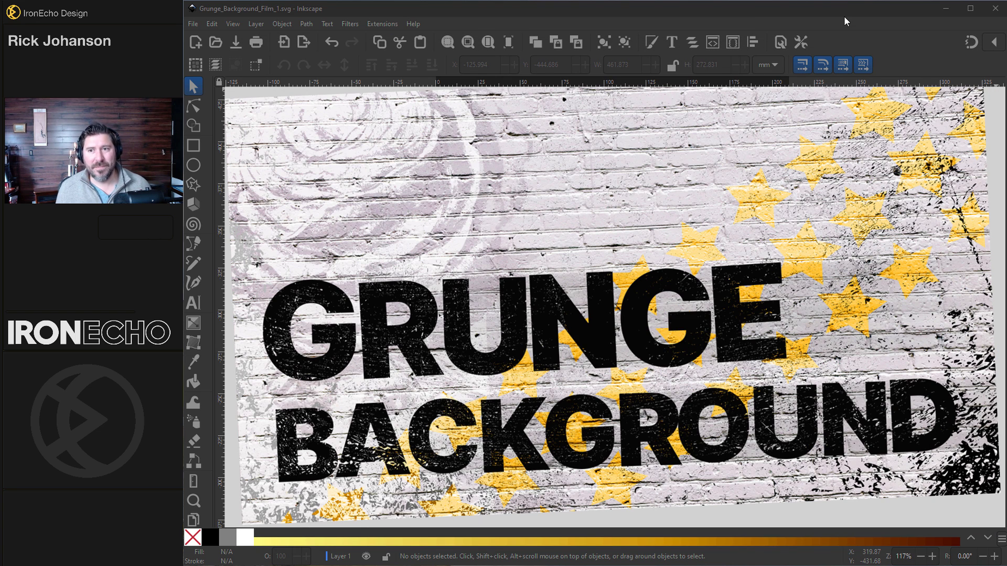
{"action": "left_click", "coordinate": [844, 17]}
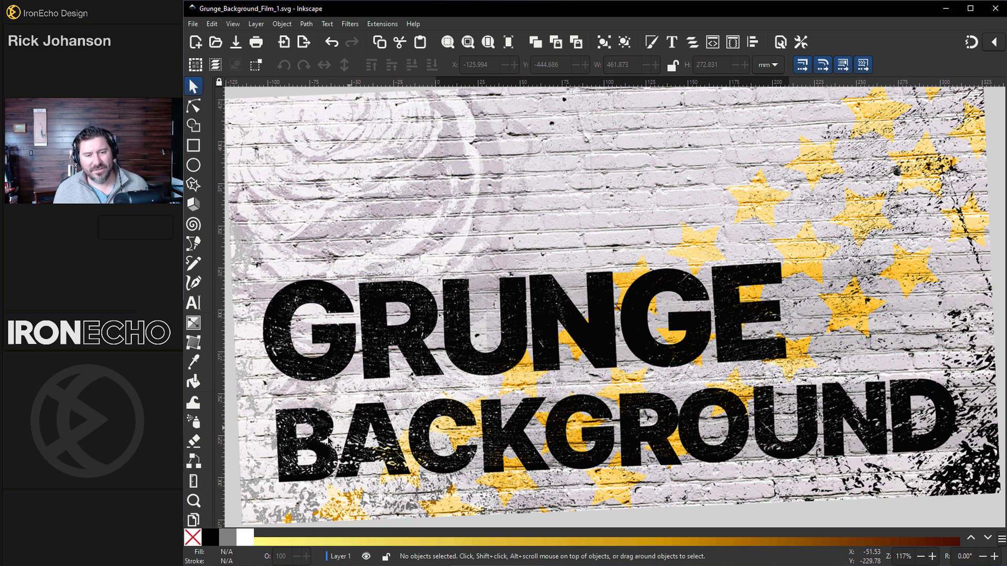
{"action": "scroll", "coordinate": [652, 371], "scroll_direction": "down", "scroll_amount": 15}
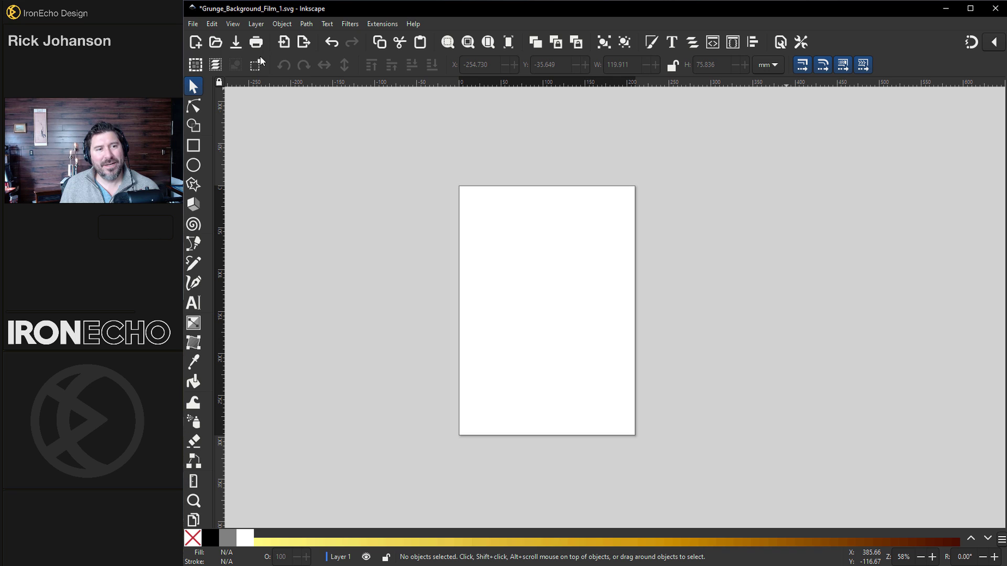
Check the document page settings and close them again.
{"action": "left_click", "coordinate": [194, 24]}
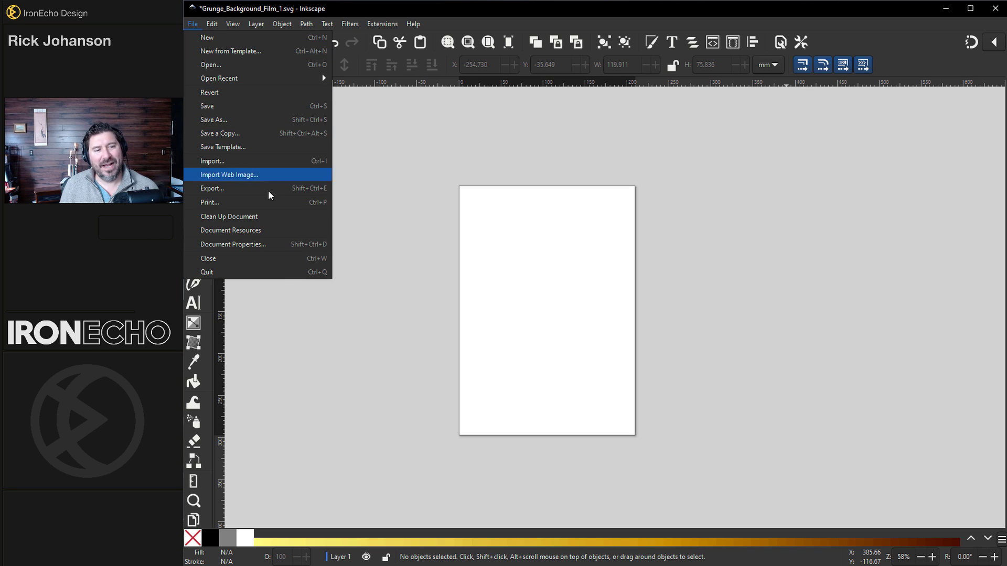
{"action": "left_click", "coordinate": [268, 245]}
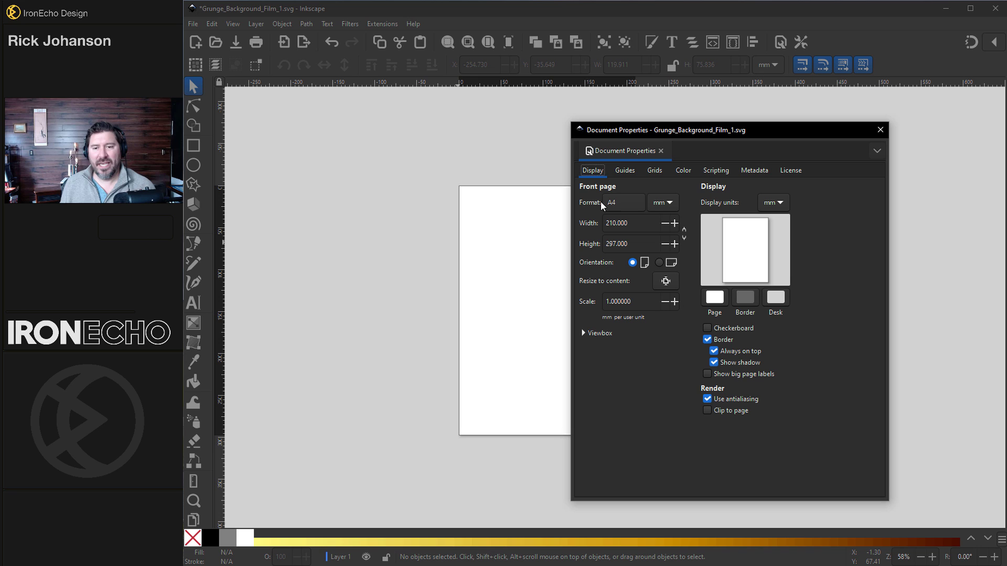
{"action": "left_click", "coordinate": [880, 130]}
Draw a rectangle and size it to 550 mm wide by 350 mm high.
{"action": "left_click", "coordinate": [200, 149]}
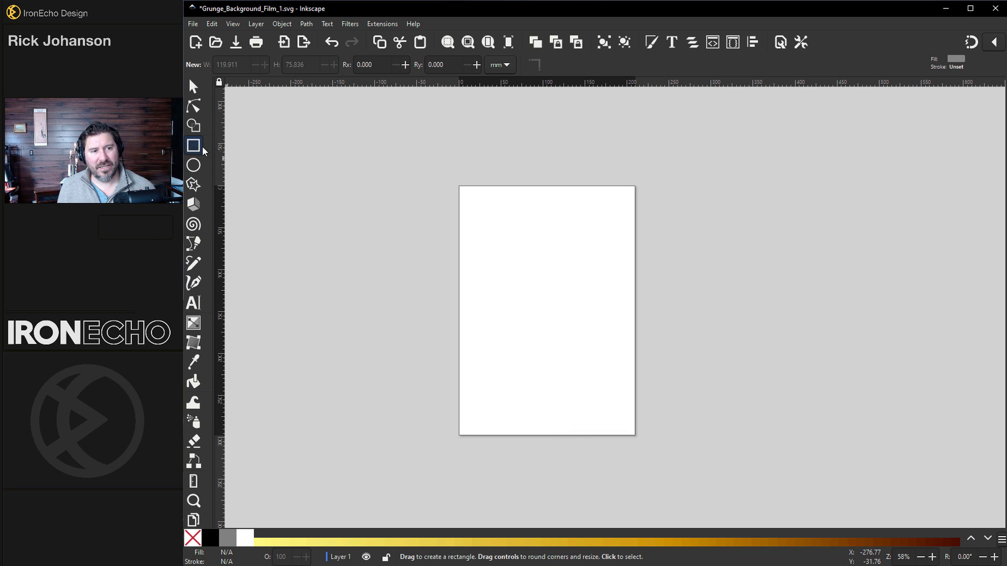
{"action": "scroll", "coordinate": [283, 184], "scroll_direction": "down", "scroll_amount": 10}
{"action": "mouse_move", "coordinate": [391, 231]}
{"action": "left_mouse_down"}
{"action": "mouse_move", "coordinate": [502, 274]}
{"action": "mouse_move", "coordinate": [663, 383]}
{"action": "mouse_move", "coordinate": [755, 426]}
{"action": "mouse_move", "coordinate": [837, 491]}
{"action": "left_mouse_up"}
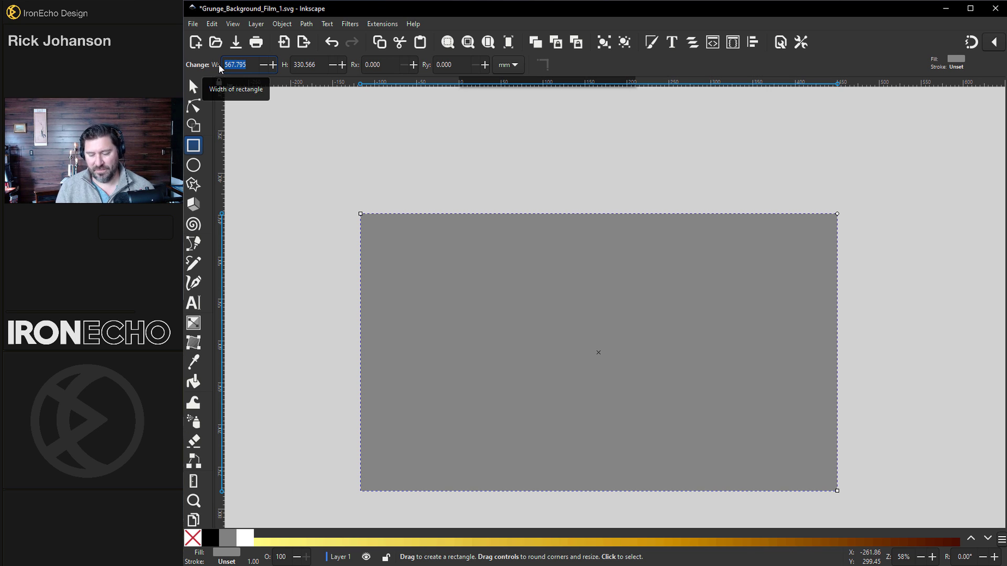
{"action": "type", "text": "550"}
{"action": "key", "text": "Return"}
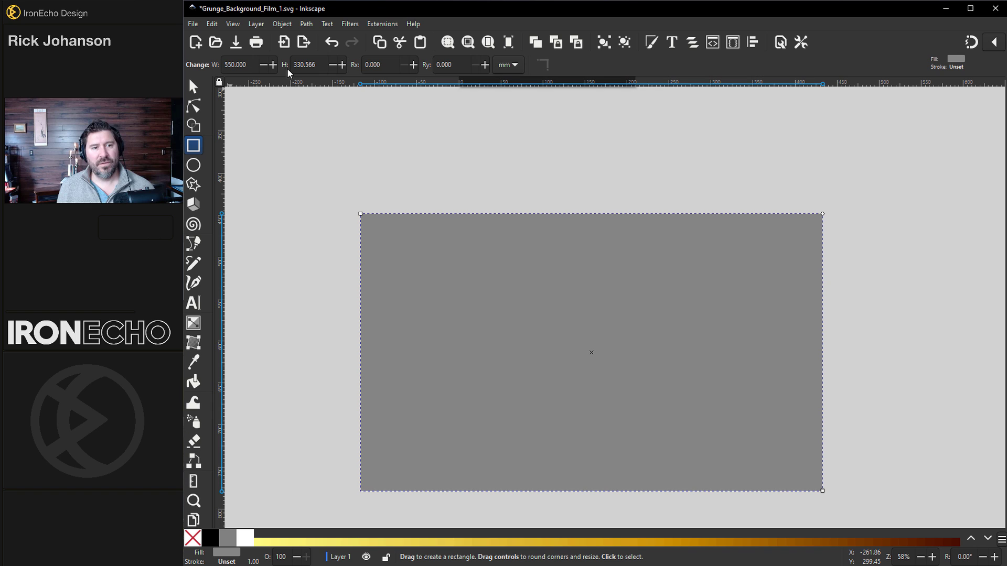
{"action": "triple_click", "coordinate": [322, 66]}
{"action": "type", "text": "350"}
{"action": "key", "text": "Return"}
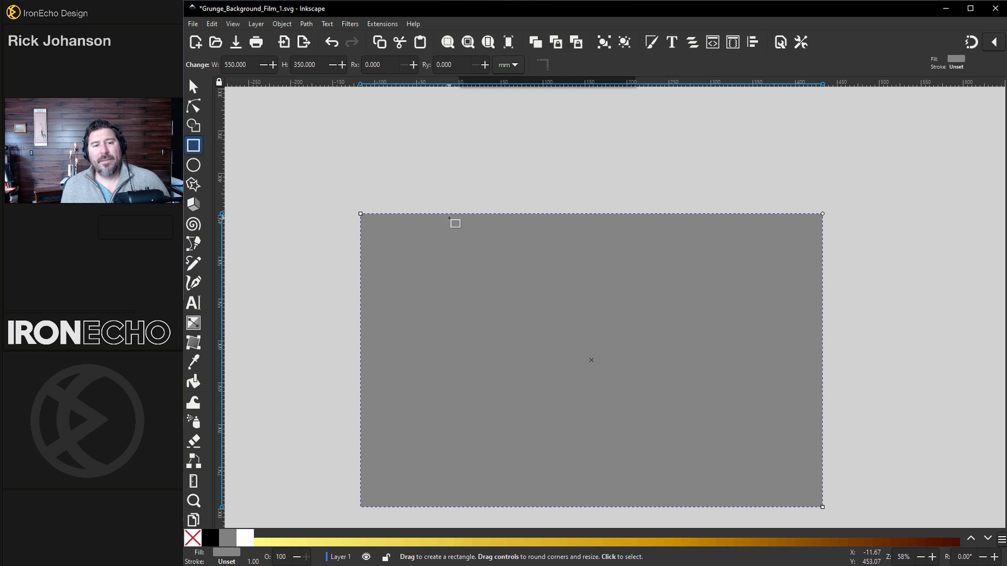
Move the rectangle and resize the page to fit it in Document Properties.
{"action": "left_click", "coordinate": [193, 87]}
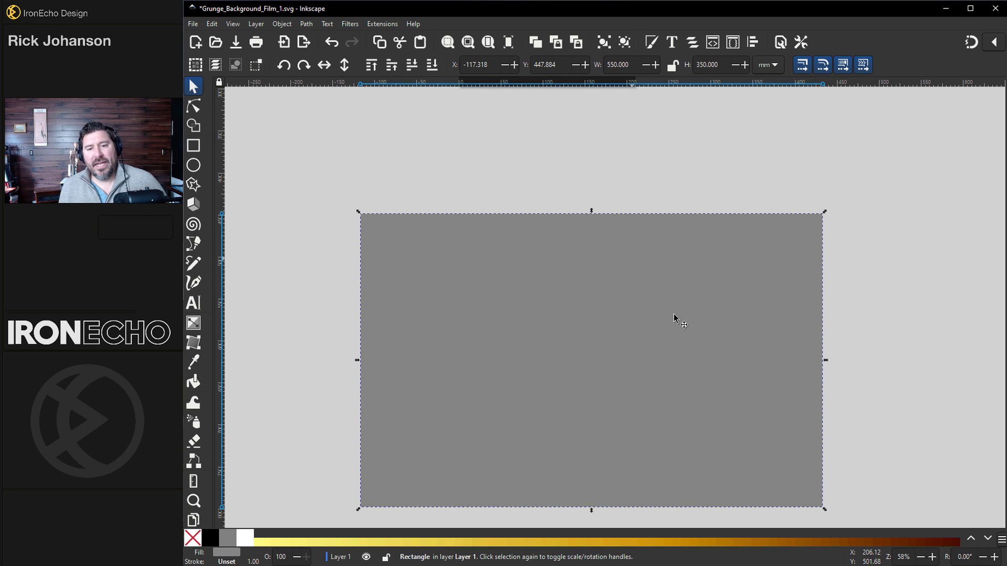
{"action": "left_click_drag", "start_coordinate": [629, 304], "coordinate": [647, 263]}
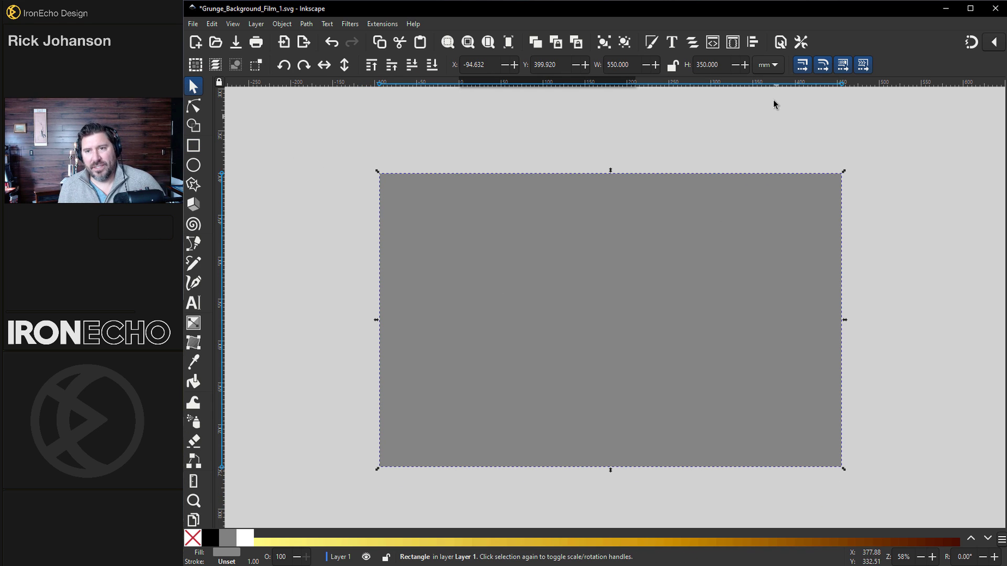
{"action": "left_click", "coordinate": [781, 43]}
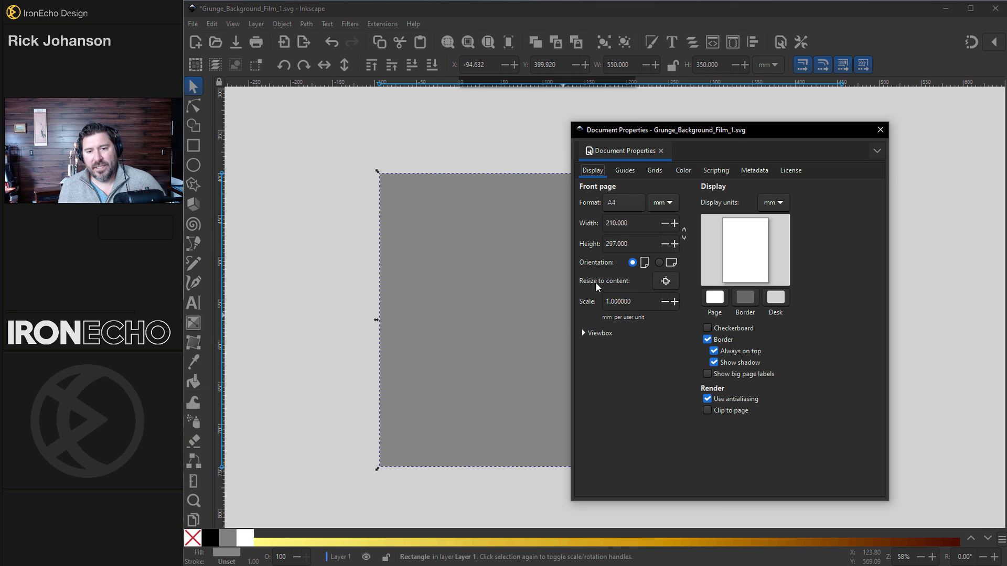
{"action": "left_click", "coordinate": [666, 281]}
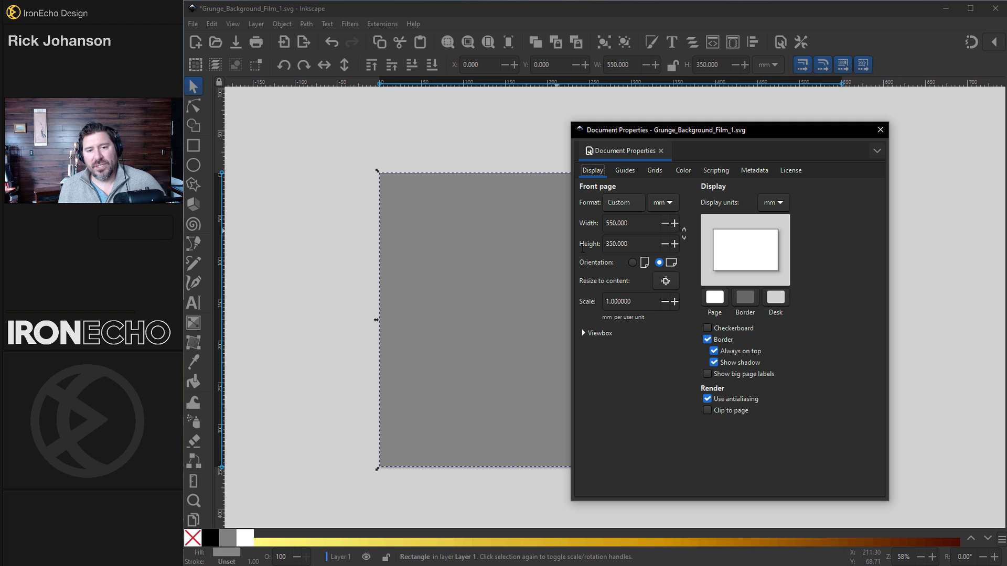
{"action": "left_click", "coordinate": [880, 130]}
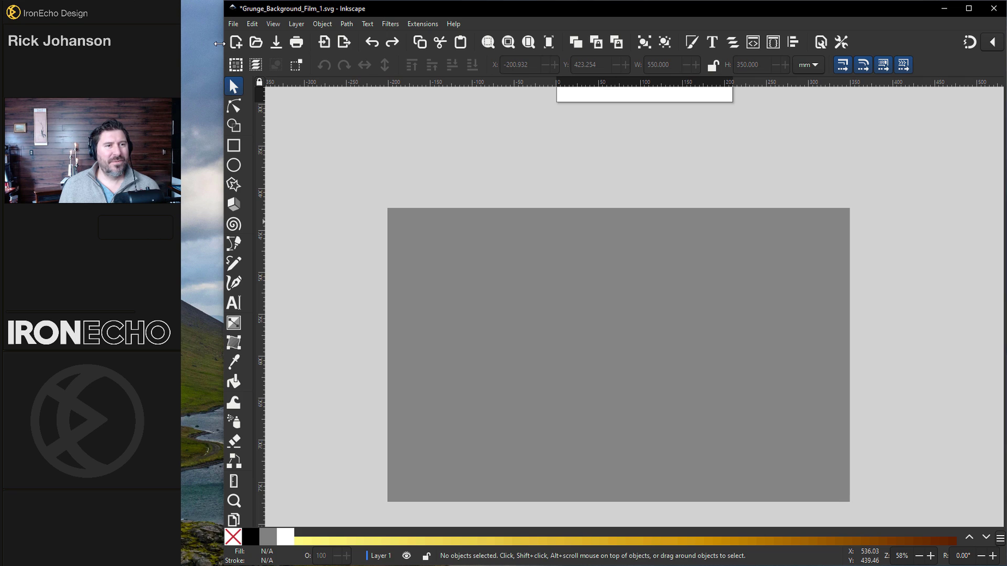
Widen the window, reselect the rectangle, and resize the page to content again.
{"action": "left_click_drag", "start_coordinate": [224, 44], "coordinate": [181, 44]}
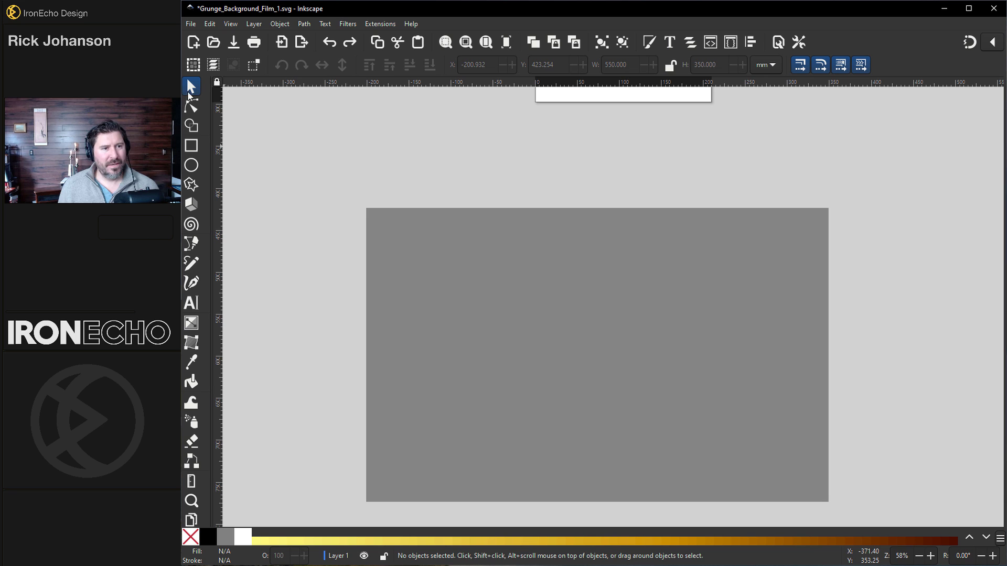
{"action": "left_click", "coordinate": [389, 219]}
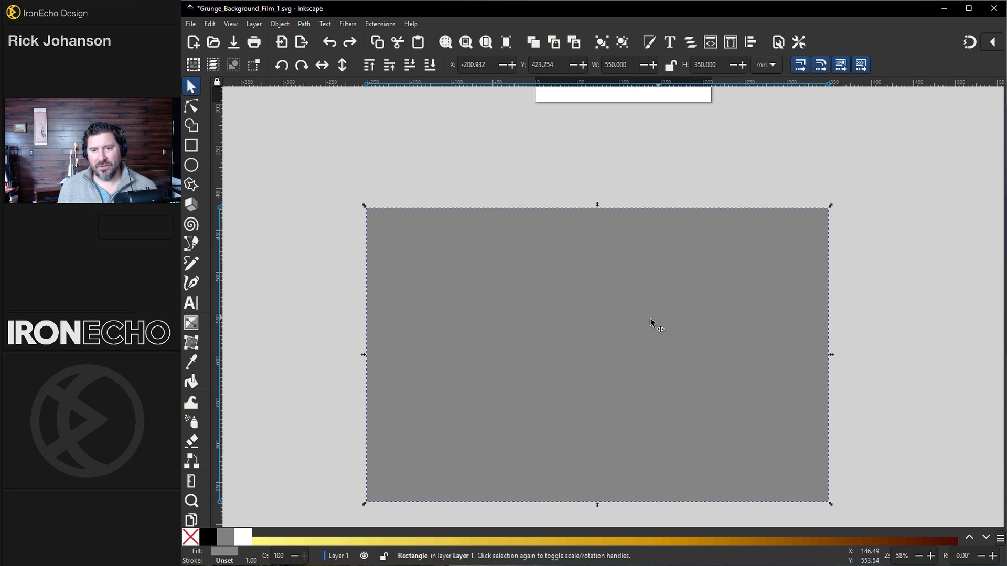
{"action": "left_click", "coordinate": [780, 42]}
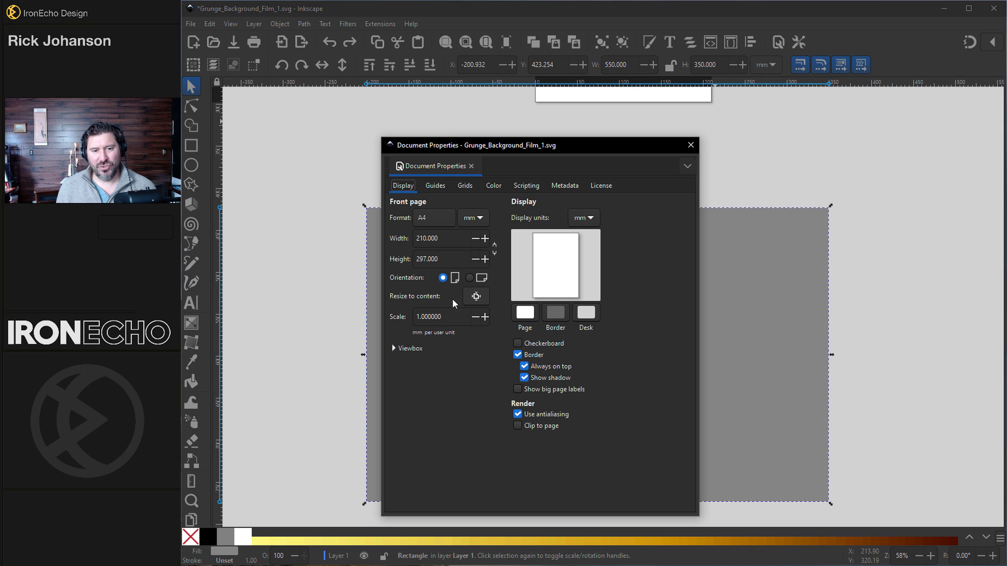
{"action": "left_click", "coordinate": [479, 299]}
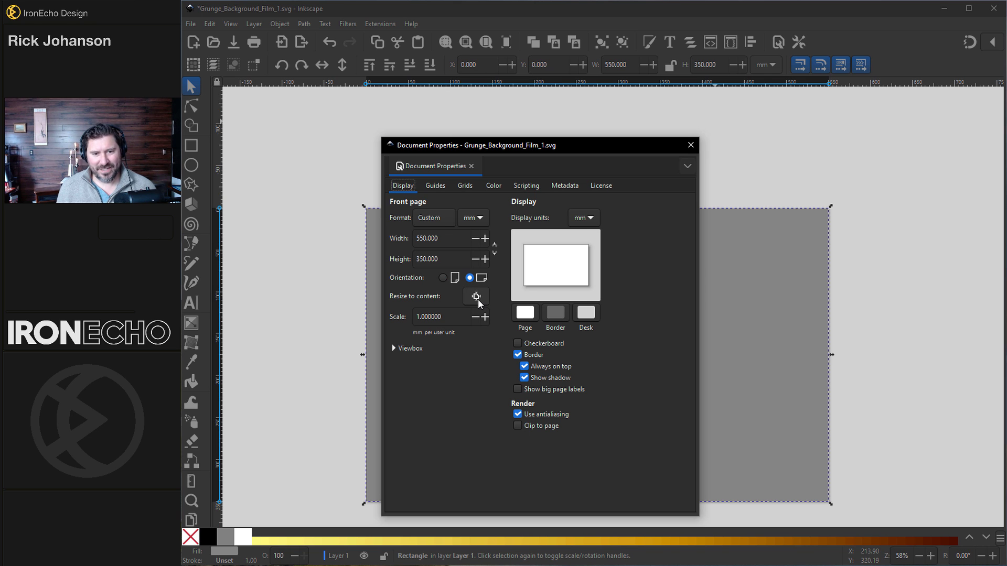
{"action": "left_click", "coordinate": [691, 146]}
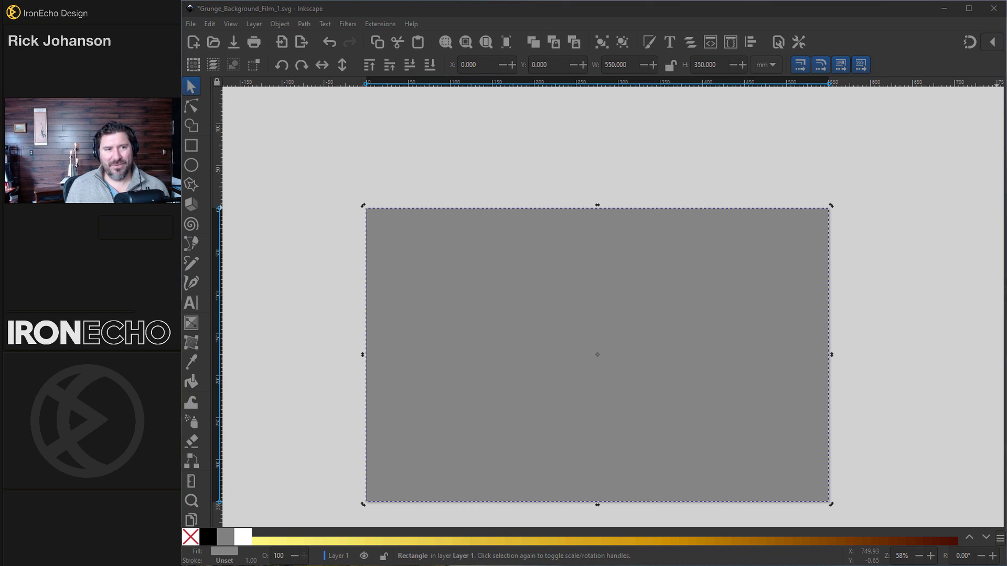
{"action": "left_click_drag", "start_coordinate": [1006, 50], "coordinate": [568, 29]}
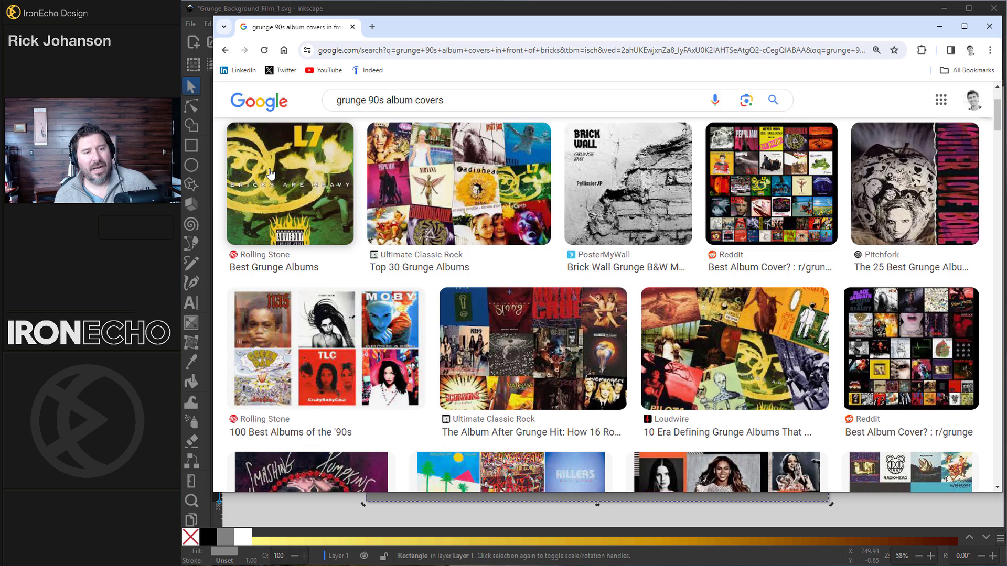
{"action": "left_click_drag", "start_coordinate": [492, 34], "coordinate": [1006, 16]}
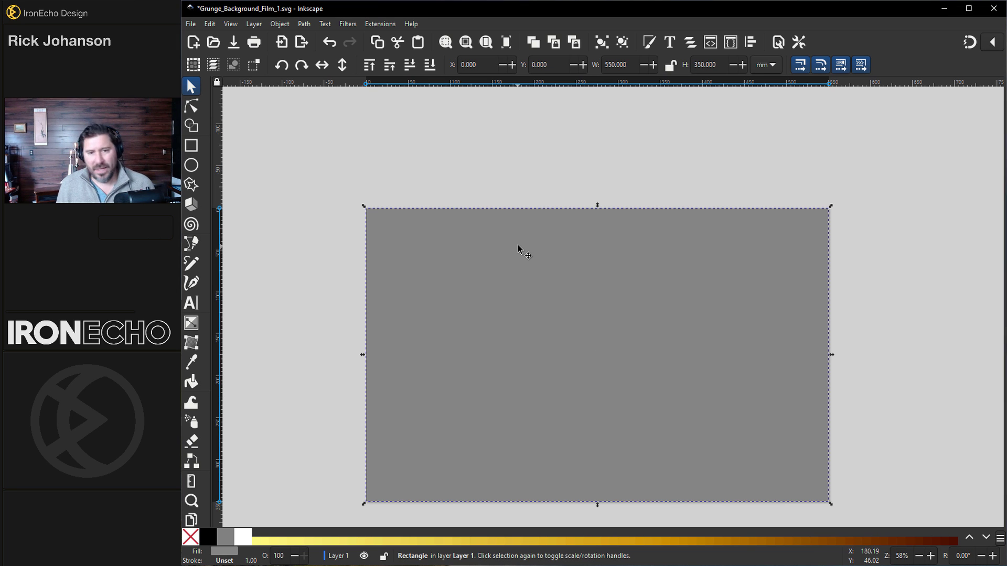
Narrow the rectangle from its right side to about 197 mm wide.
{"action": "scroll", "coordinate": [519, 242], "scroll_direction": "down", "scroll_amount": 2}
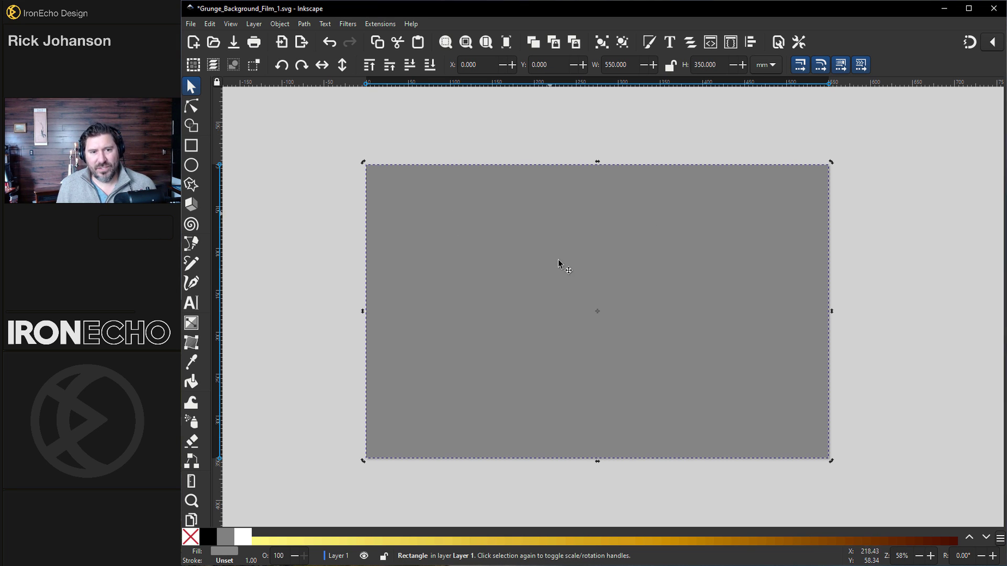
{"action": "left_click", "coordinate": [577, 259]}
{"action": "left_click", "coordinate": [641, 254]}
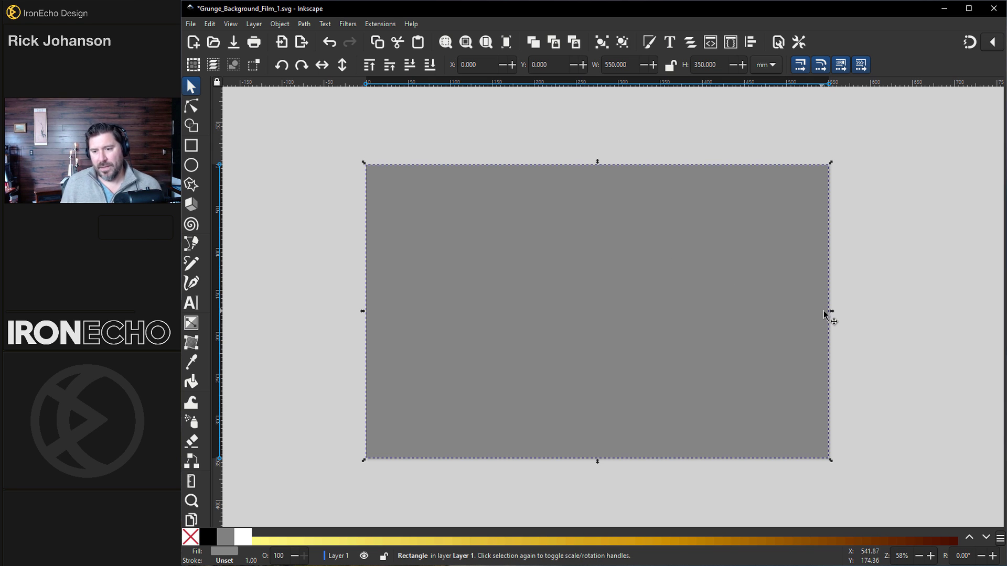
{"action": "left_click_drag", "start_coordinate": [832, 314], "coordinate": [532, 313]}
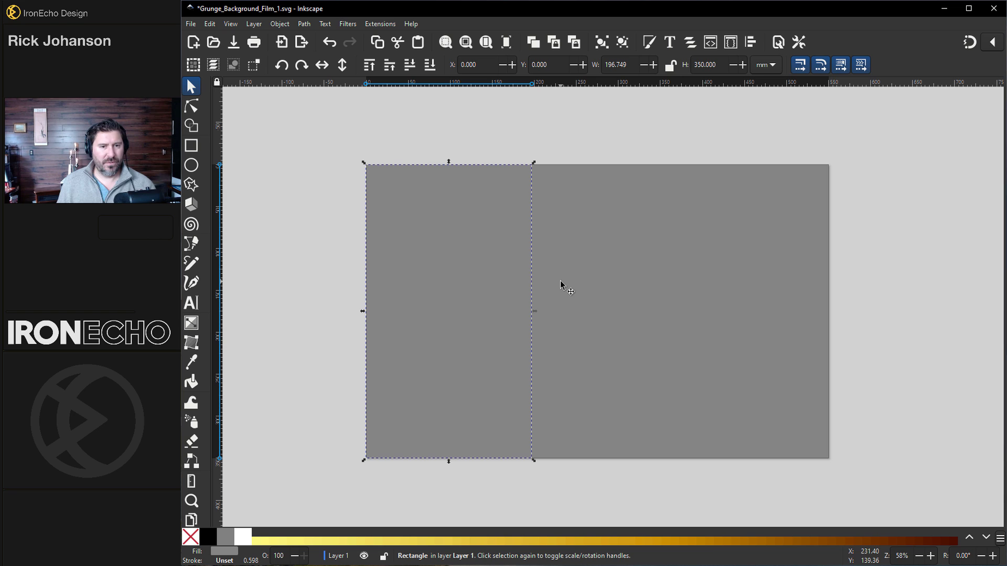
Lighten the strip's fill to near-white grey efefef in Fill and Stroke.
{"action": "left_click", "coordinate": [286, 24]}
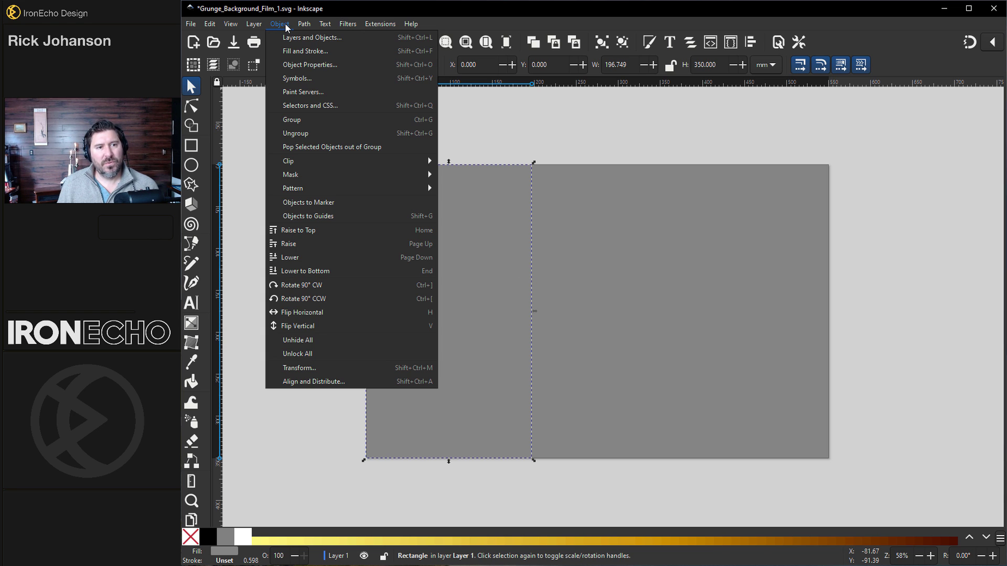
{"action": "left_click", "coordinate": [299, 52]}
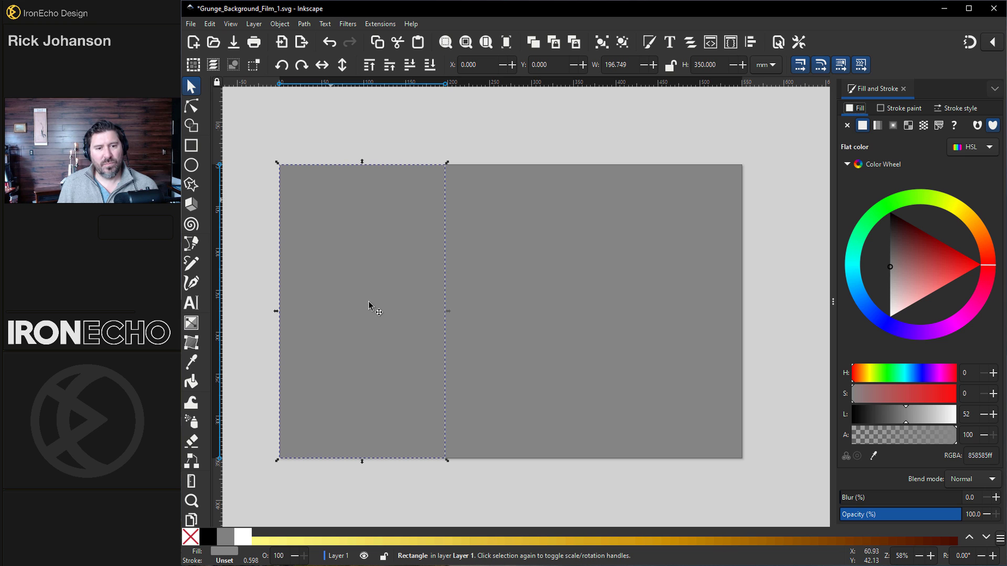
{"action": "left_click_drag", "start_coordinate": [892, 287], "coordinate": [889, 314]}
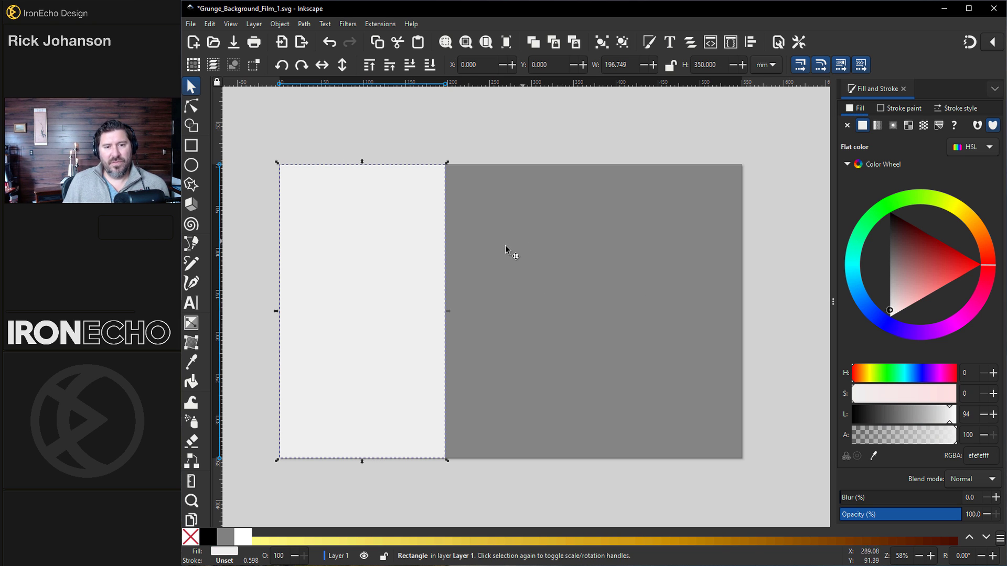
{"action": "left_click", "coordinate": [403, 127]}
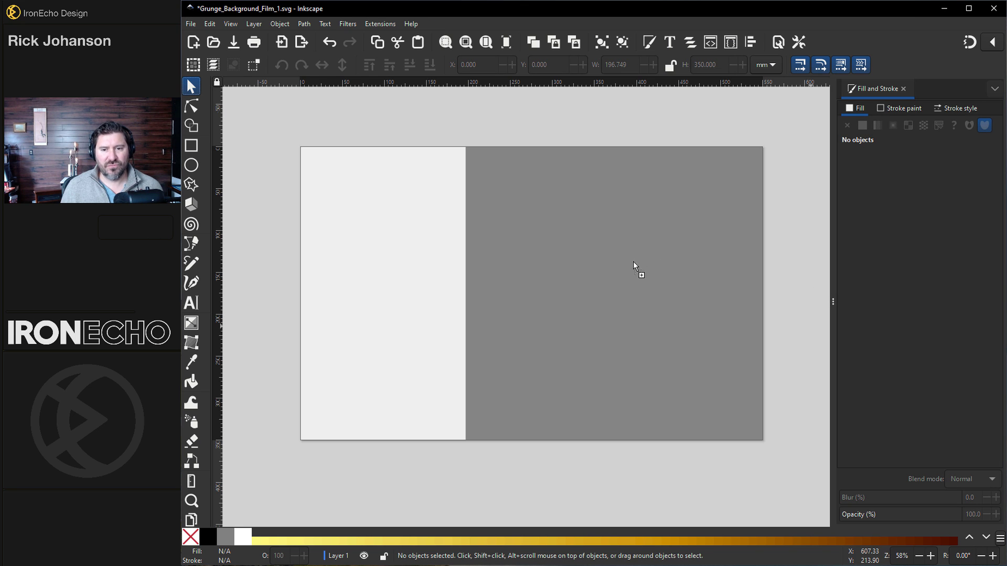
Drop the brick wall photo into the document and embed it.
{"action": "left_click_drag", "start_coordinate": [537, 266], "coordinate": [539, 269]}
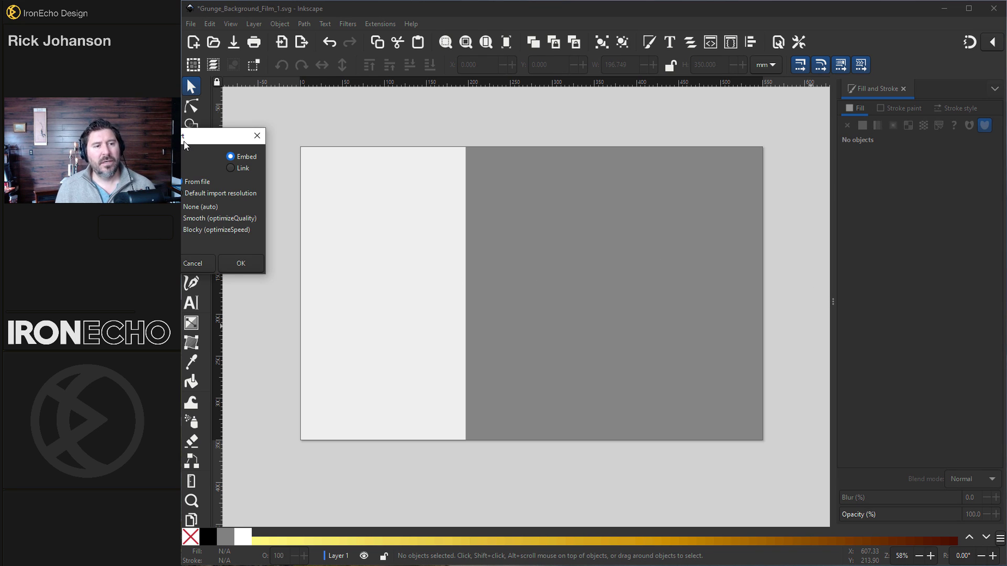
{"action": "left_click_drag", "start_coordinate": [187, 138], "coordinate": [400, 143]}
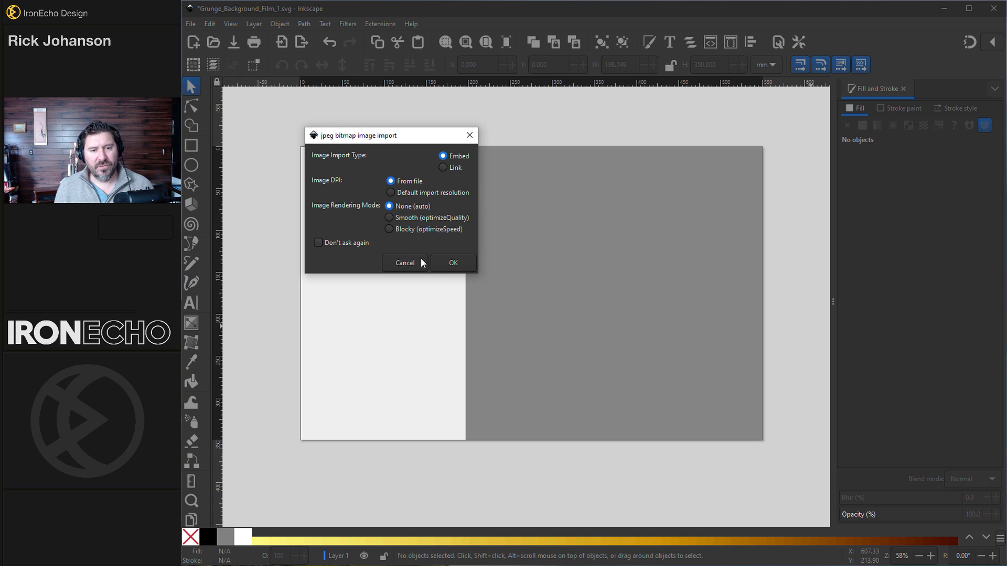
{"action": "left_click", "coordinate": [443, 263]}
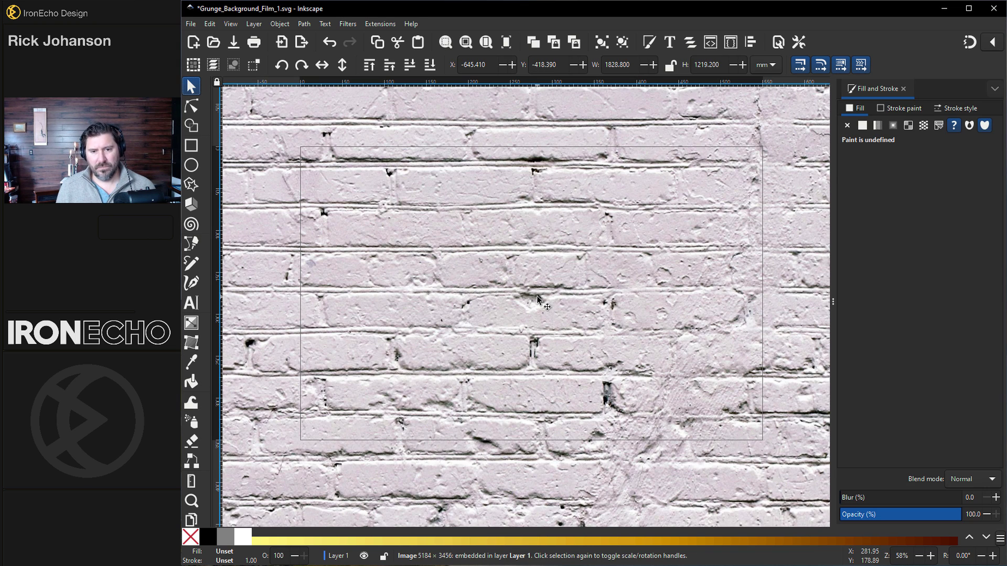
Stretch the brick photo to 550.289 × 351.303 mm so it covers the page.
{"action": "scroll", "coordinate": [559, 300], "scroll_direction": "down", "scroll_amount": 4}
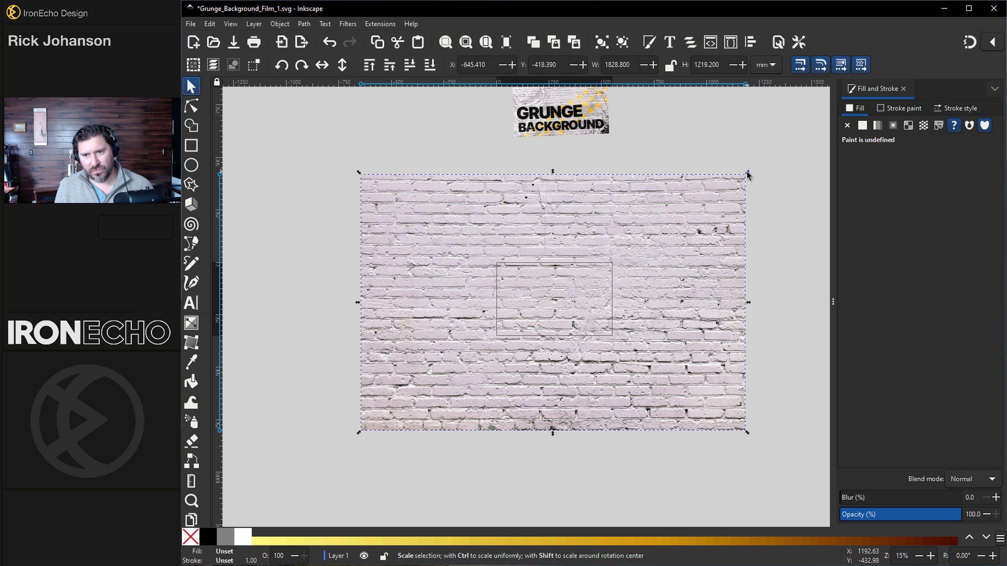
{"action": "left_click_drag", "start_coordinate": [747, 173], "coordinate": [646, 262]}
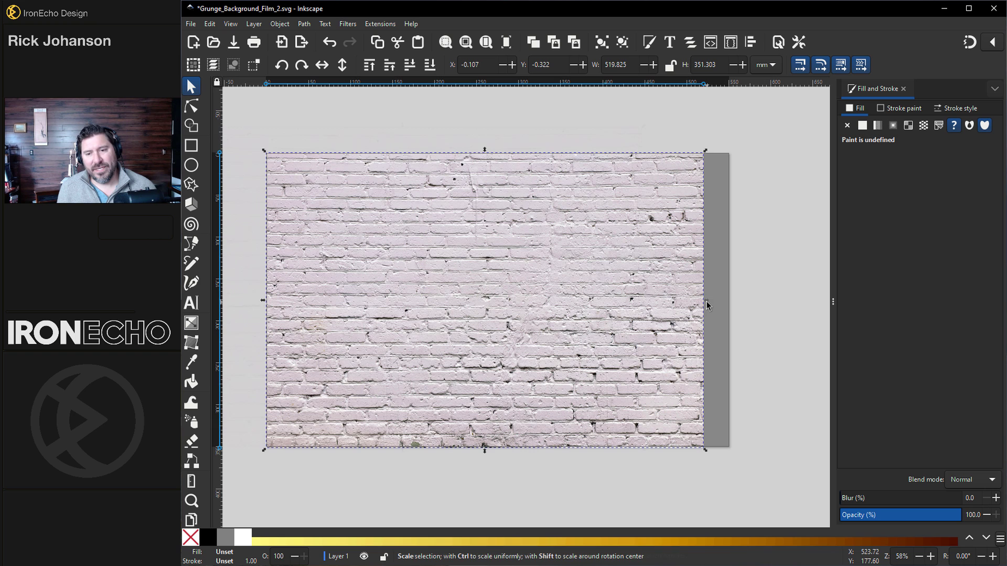
{"action": "left_click_drag", "start_coordinate": [706, 303], "coordinate": [732, 301]}
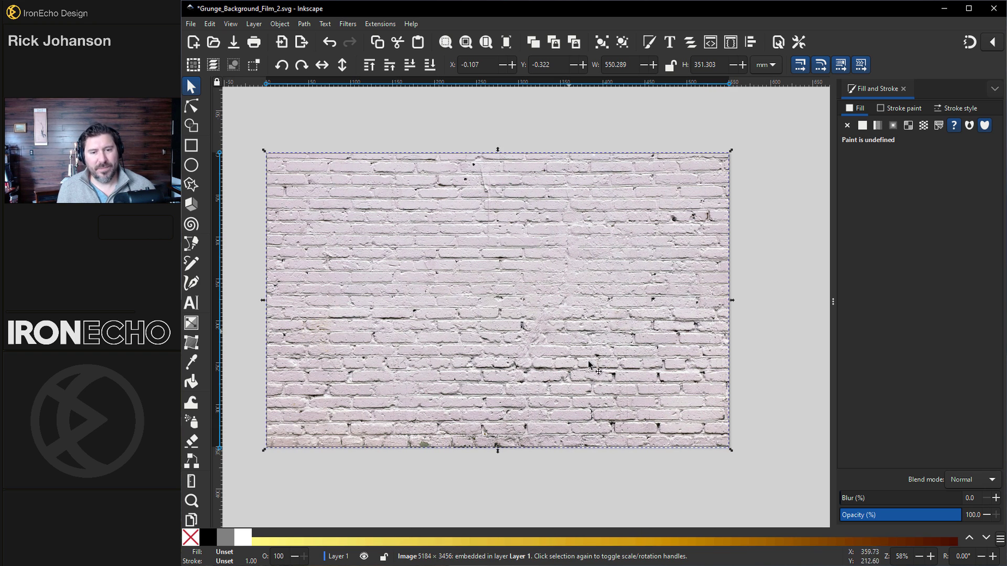
{"action": "left_click", "coordinate": [510, 287]}
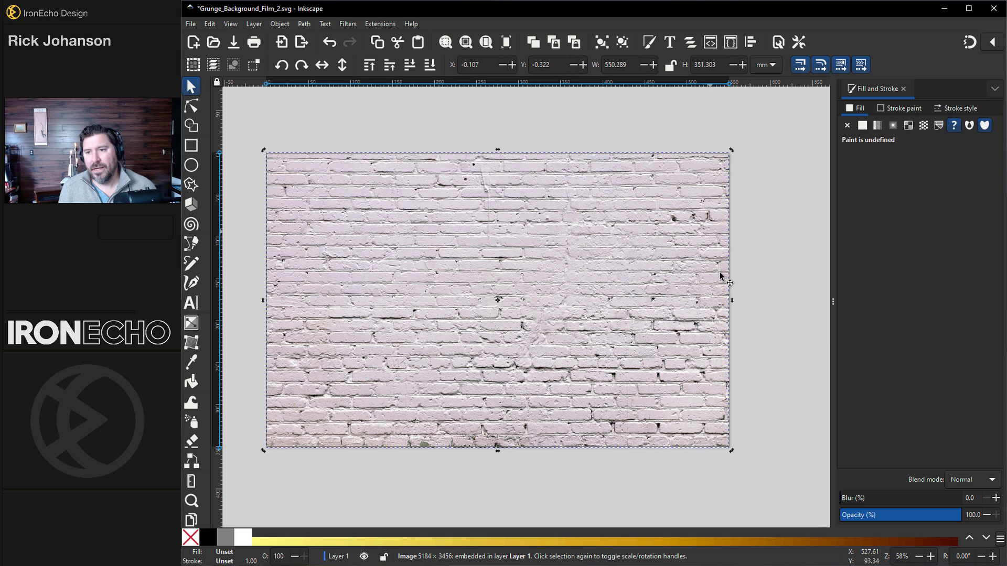
Set the brick photo's blend mode to Hard Light in Fill and Stroke.
{"action": "left_click_drag", "start_coordinate": [833, 302], "coordinate": [790, 302]}
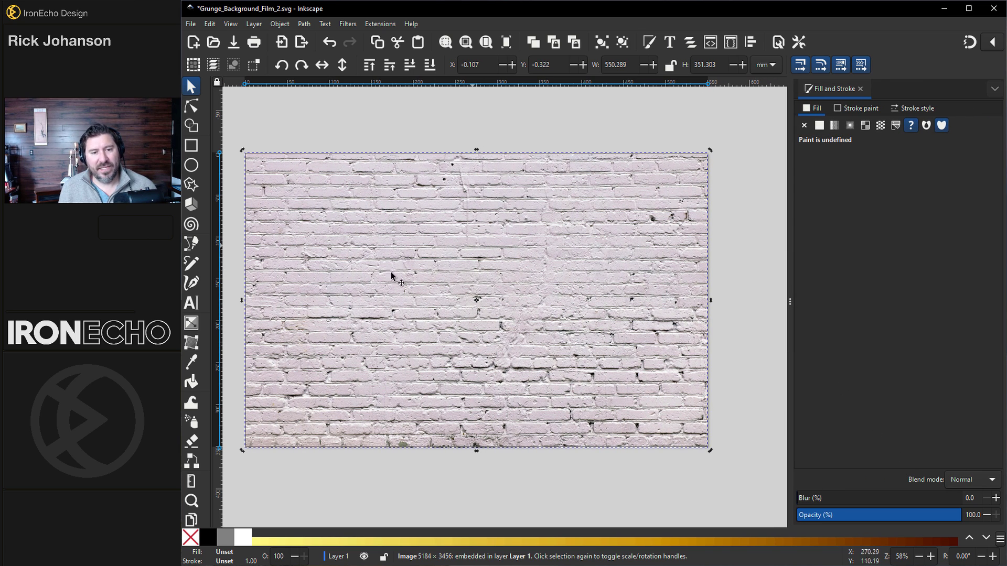
{"action": "left_click", "coordinate": [993, 483]}
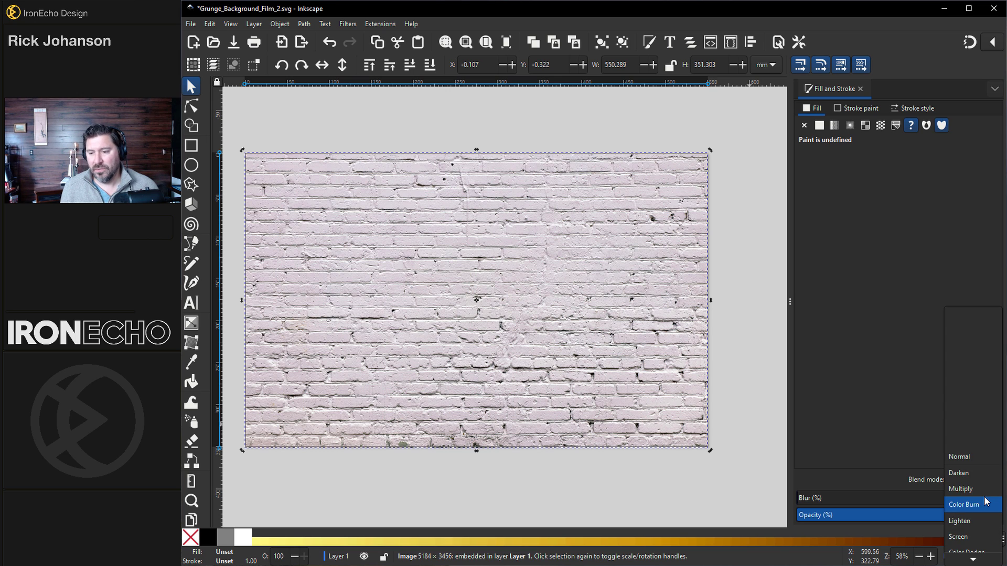
{"action": "scroll", "coordinate": [981, 504], "scroll_direction": "down", "scroll_amount": 2}
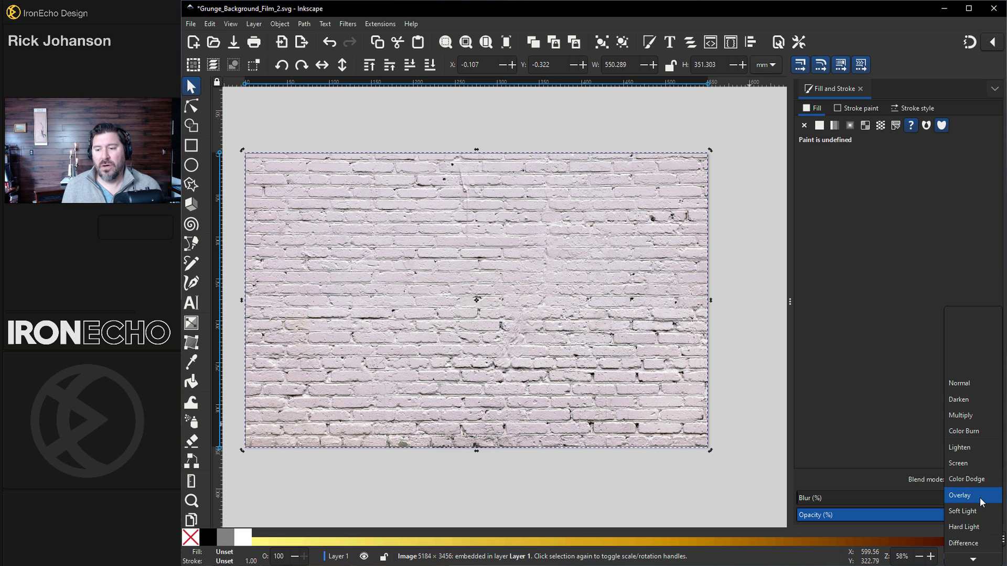
{"action": "left_click", "coordinate": [975, 528]}
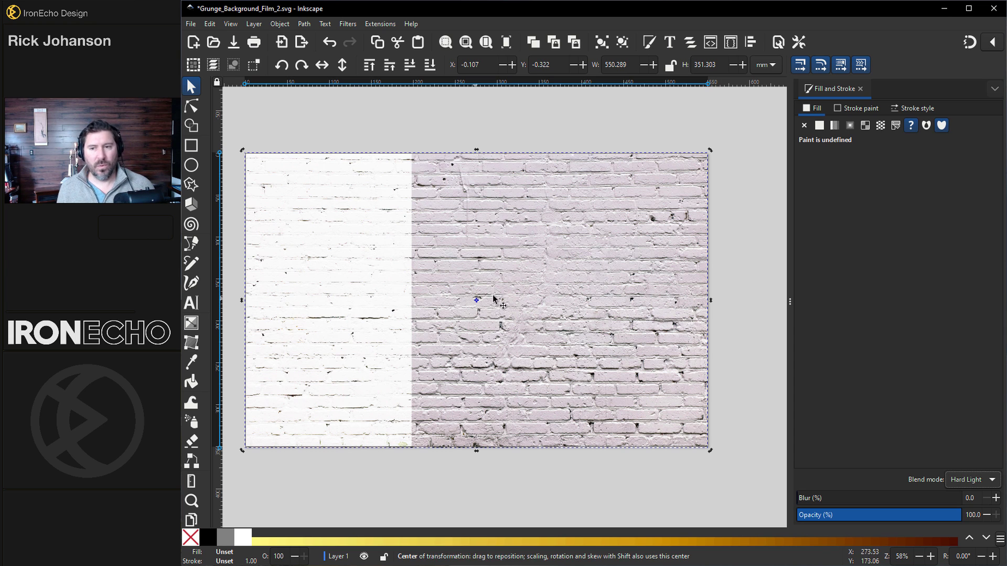
Open Layers and Objects and toggle the brick photo's visibility off and on.
{"action": "left_click", "coordinate": [258, 23]}
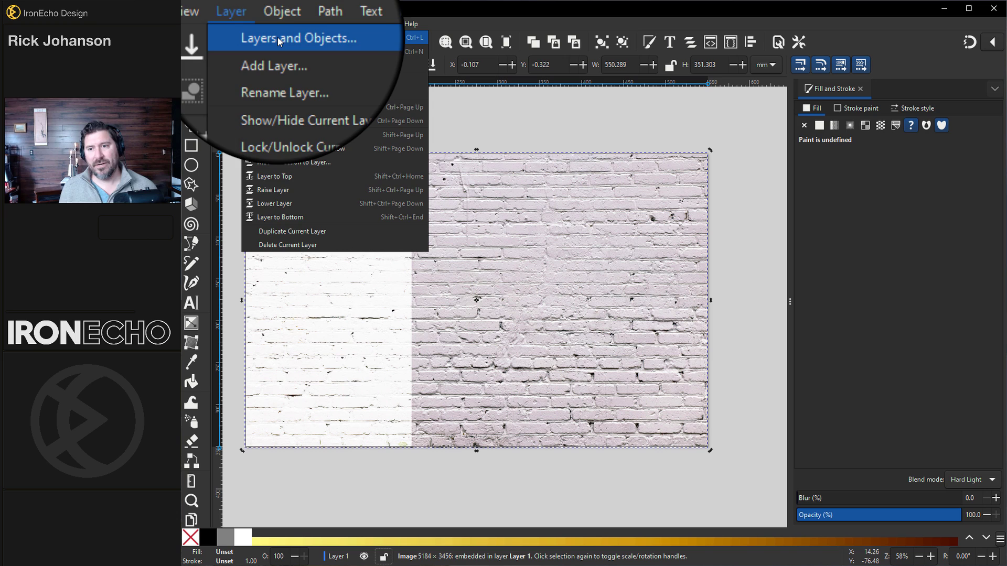
{"action": "left_click", "coordinate": [278, 37]}
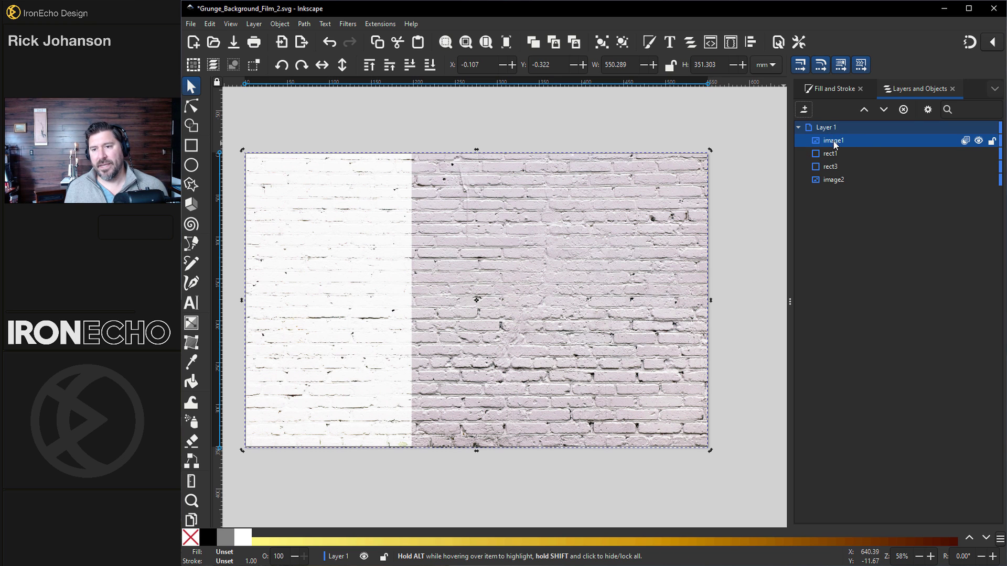
{"action": "left_click", "coordinate": [977, 141]}
{"action": "left_click", "coordinate": [977, 141]}
{"action": "left_click", "coordinate": [977, 141]}
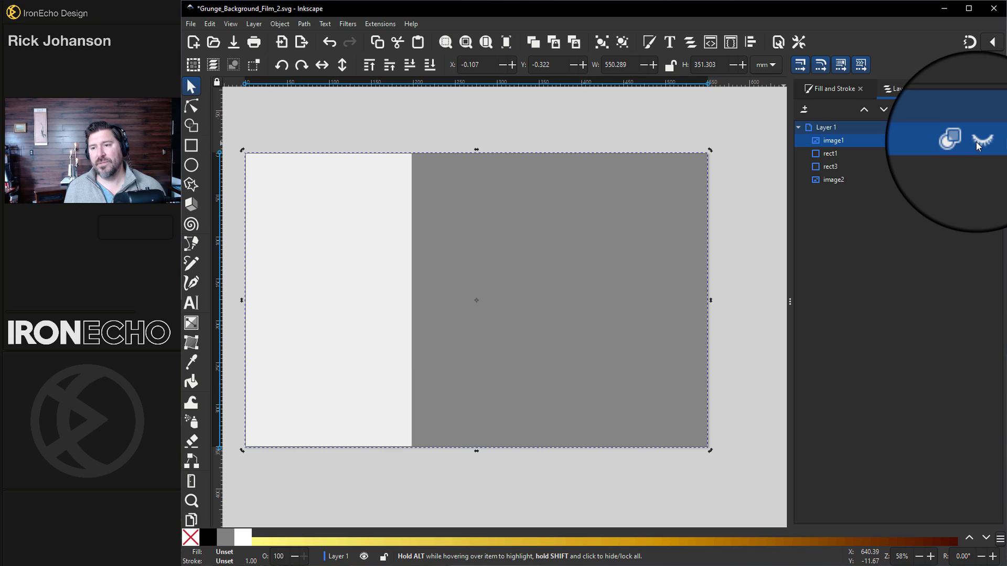
{"action": "left_click", "coordinate": [976, 141]}
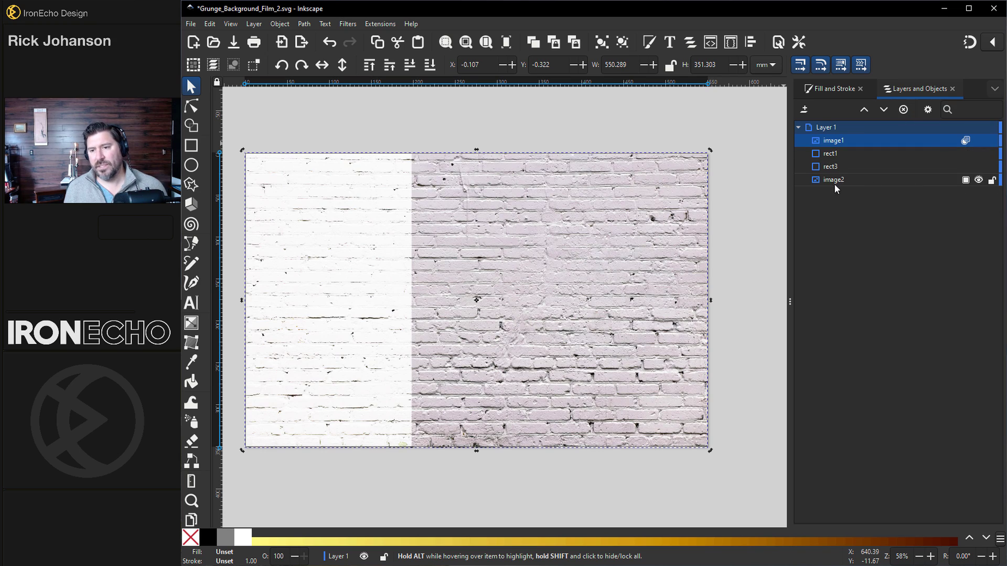
{"action": "scroll", "coordinate": [587, 239], "scroll_direction": "up", "scroll_amount": 15}
{"action": "scroll", "coordinate": [567, 224], "scroll_direction": "down", "scroll_amount": 3}
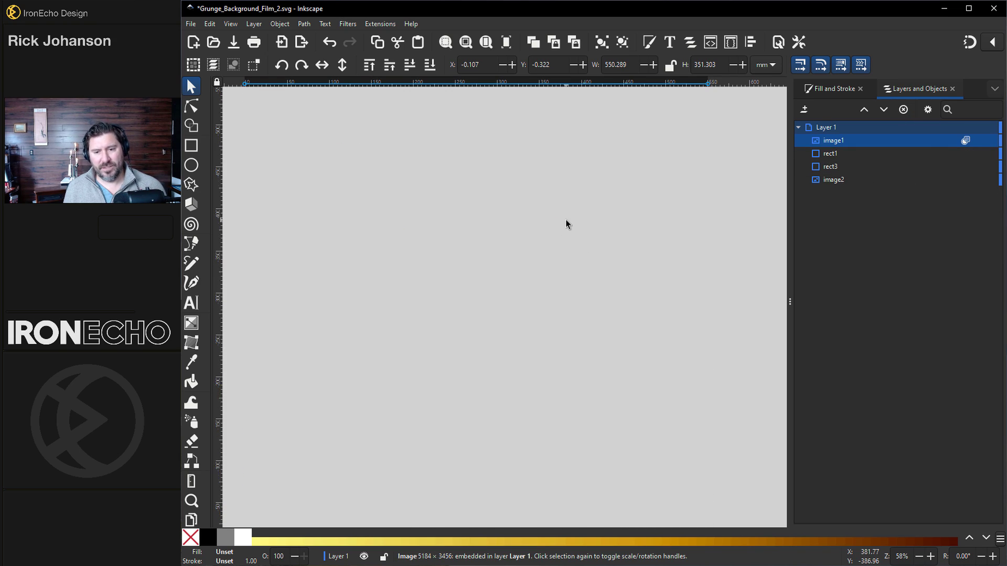
{"action": "scroll", "coordinate": [566, 224], "scroll_direction": "down", "scroll_amount": 18}
{"action": "scroll", "coordinate": [569, 224], "scroll_direction": "up", "scroll_amount": 3}
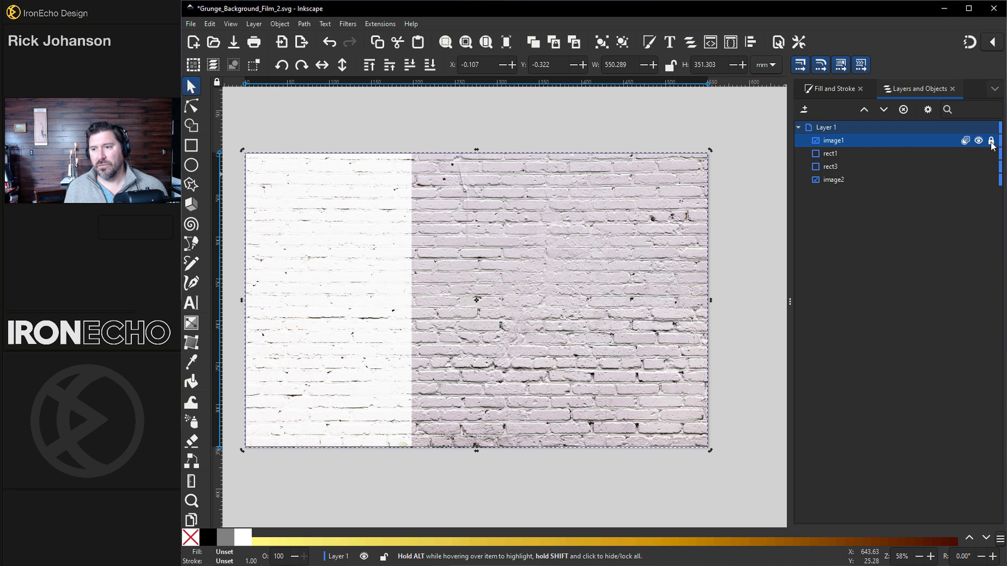
Undo an accidental move of rect3 and save as Grunge_Background_Film_2.svg.
{"action": "key", "text": "Escape"}
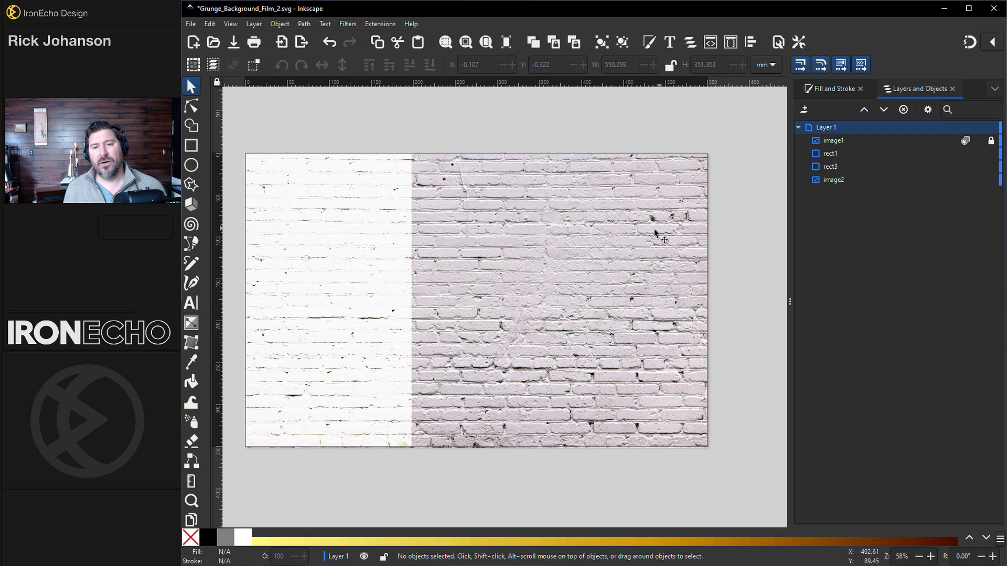
{"action": "left_click_drag", "start_coordinate": [654, 229], "coordinate": [602, 201]}
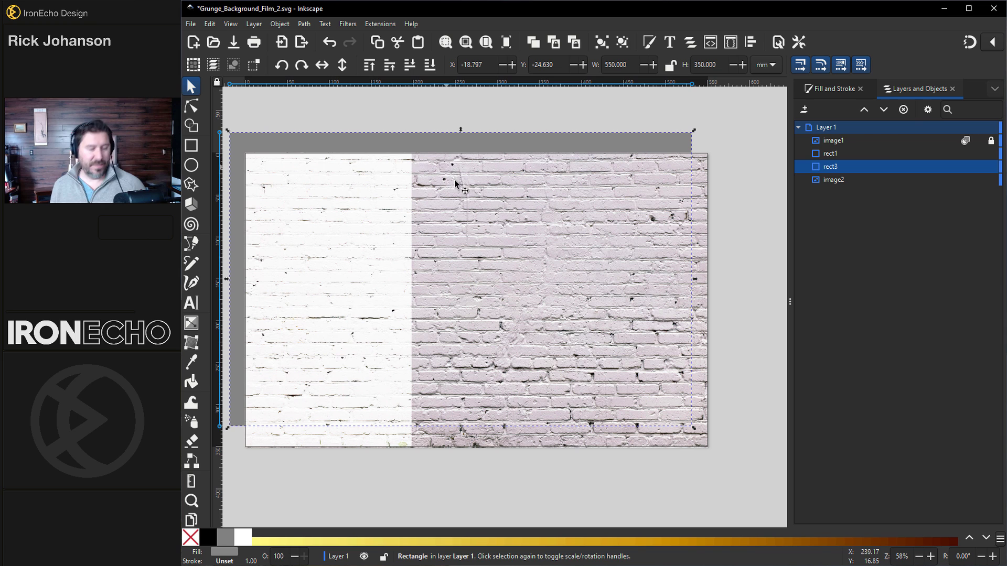
{"action": "key", "text": "ctrl"}
{"action": "key", "text": "ctrl+z"}
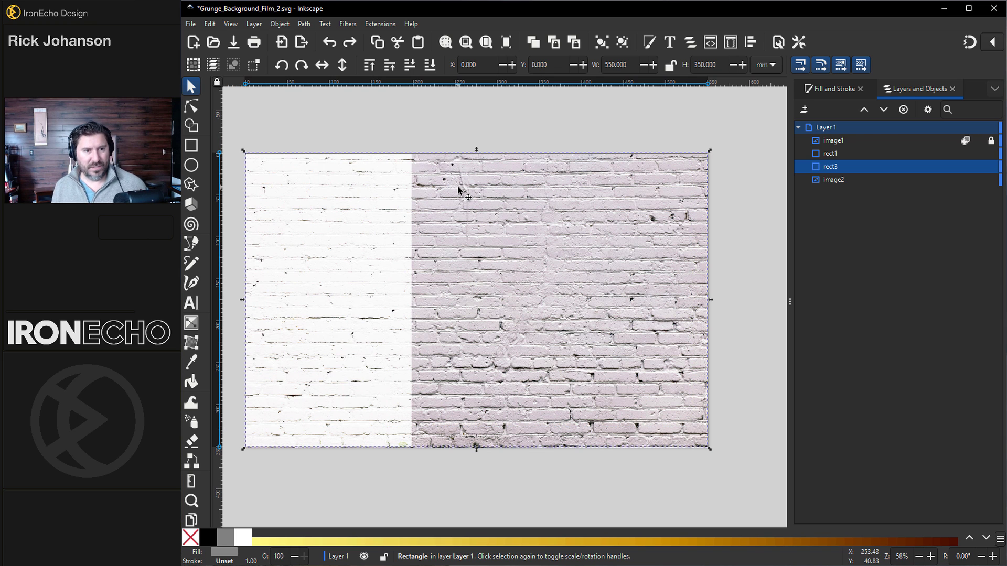
{"action": "key", "text": "ctrl+s"}
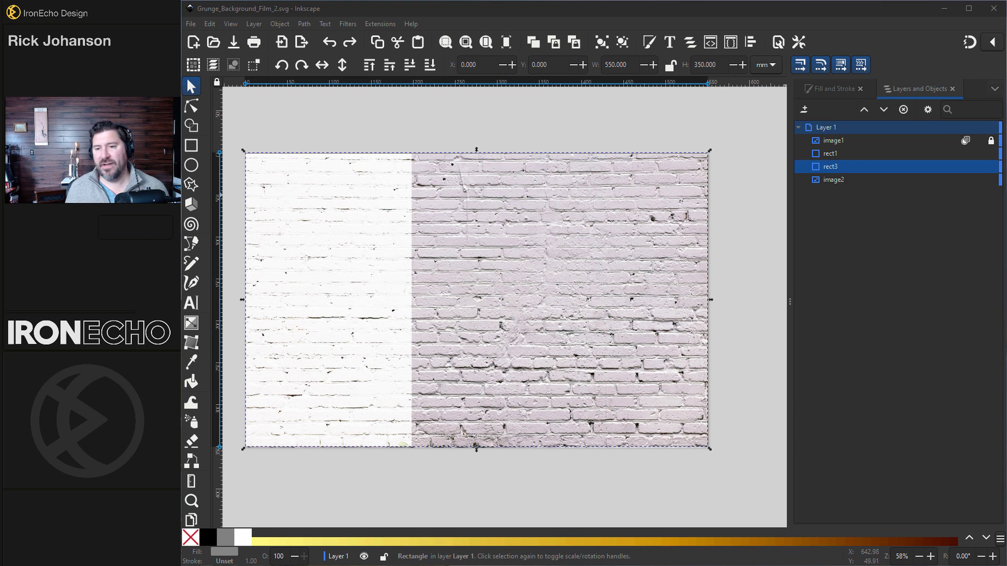
Import the orange grunge texture photo and embed it.
{"action": "left_click", "coordinate": [905, 274]}
{"action": "left_click_drag", "start_coordinate": [558, 261], "coordinate": [557, 261]}
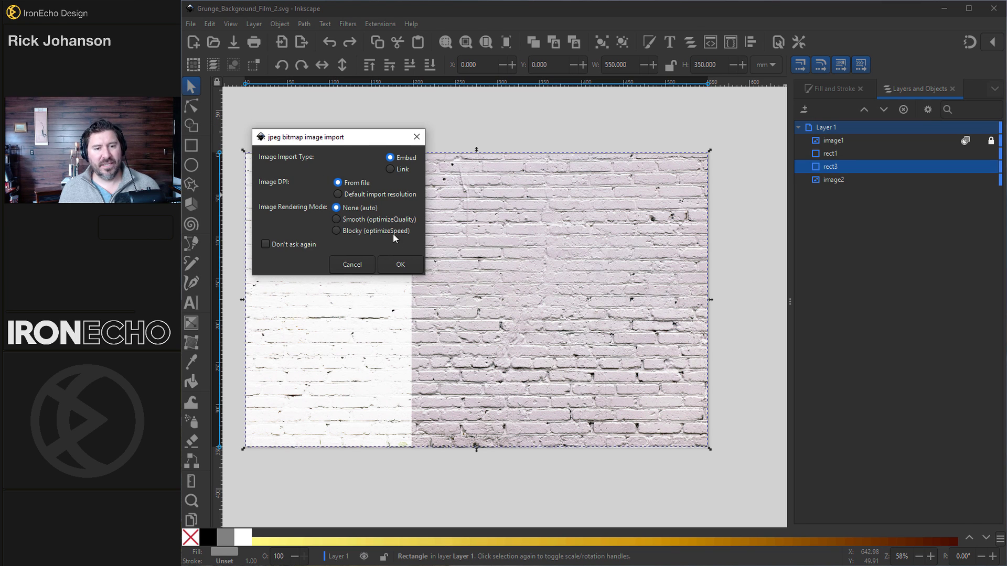
{"action": "left_click", "coordinate": [403, 264]}
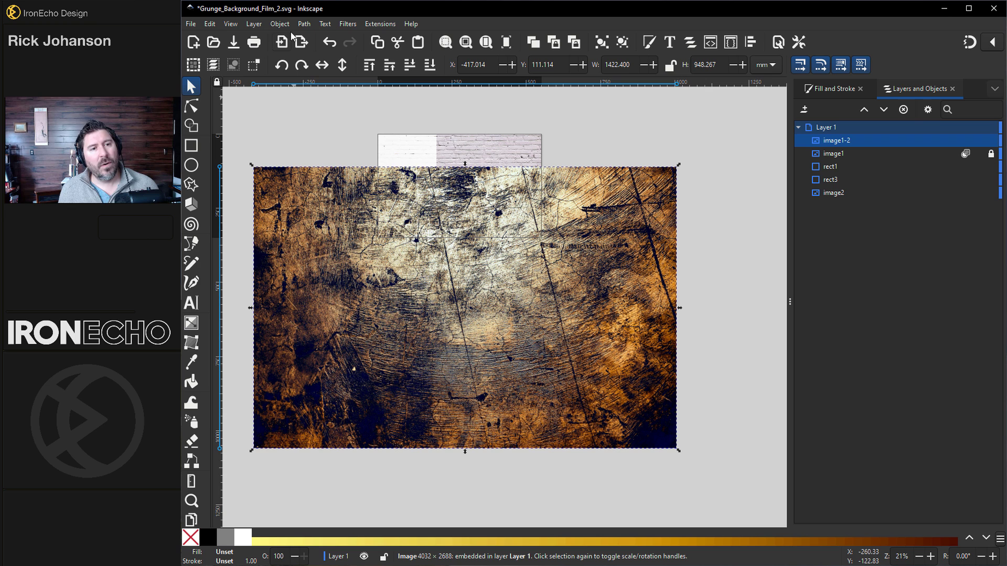
Trace the photo into a black vector path with Trace Bitmap threshold 0.045.
{"action": "left_click", "coordinate": [309, 26]}
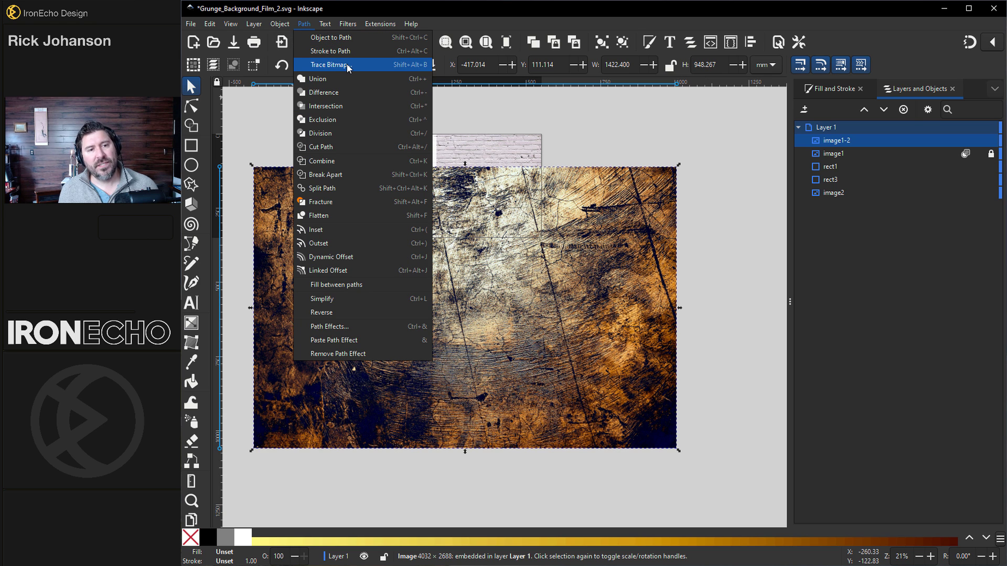
{"action": "left_click", "coordinate": [330, 65]}
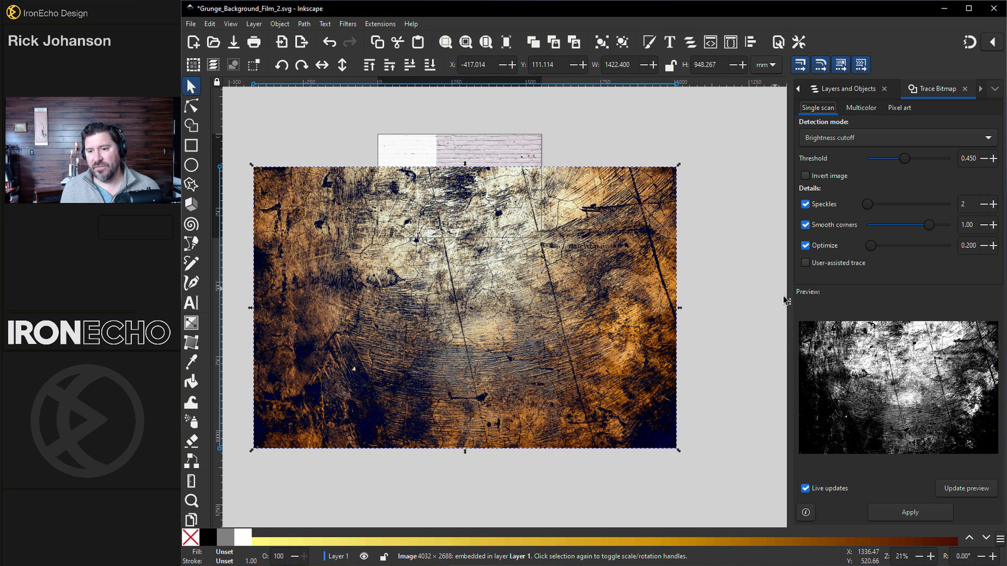
{"action": "left_click_drag", "start_coordinate": [787, 305], "coordinate": [762, 304]}
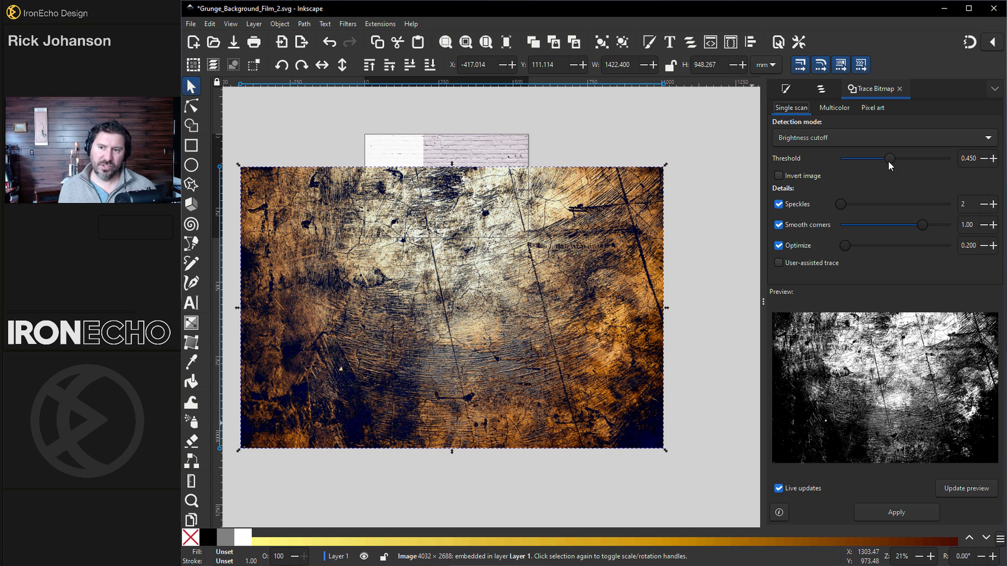
{"action": "left_click_drag", "start_coordinate": [888, 161], "coordinate": [852, 159]}
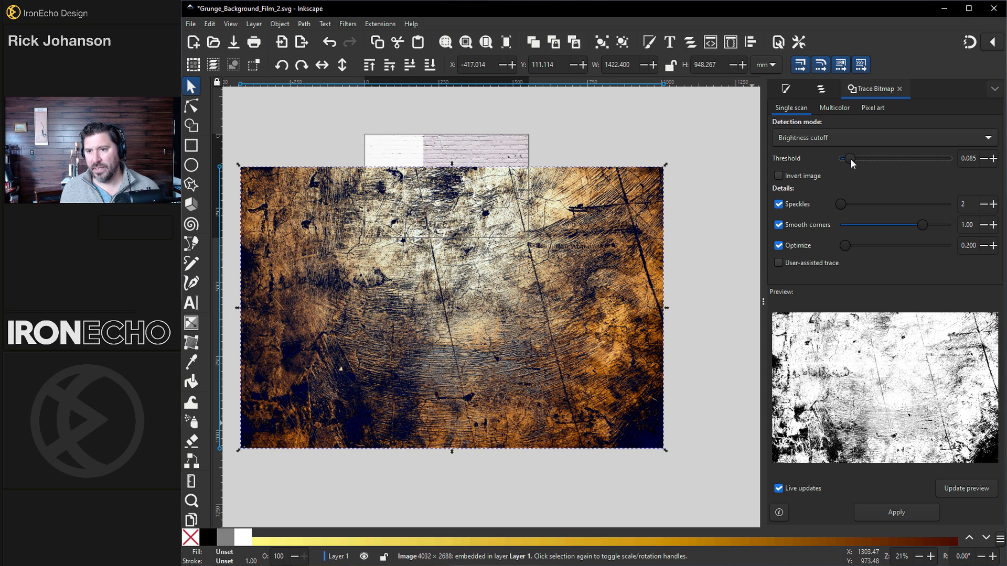
{"action": "left_click_drag", "start_coordinate": [851, 159], "coordinate": [843, 158]}
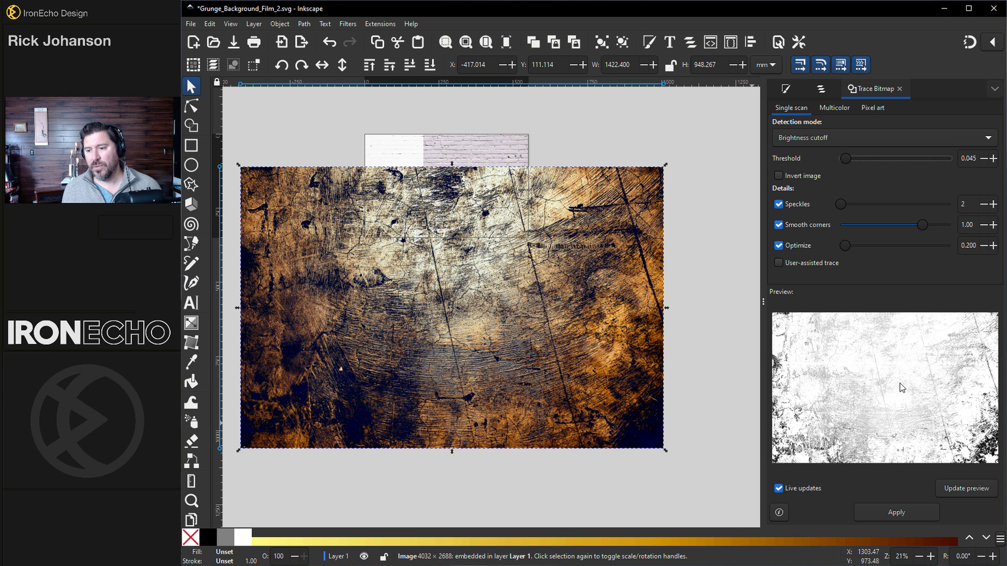
{"action": "left_click", "coordinate": [894, 511]}
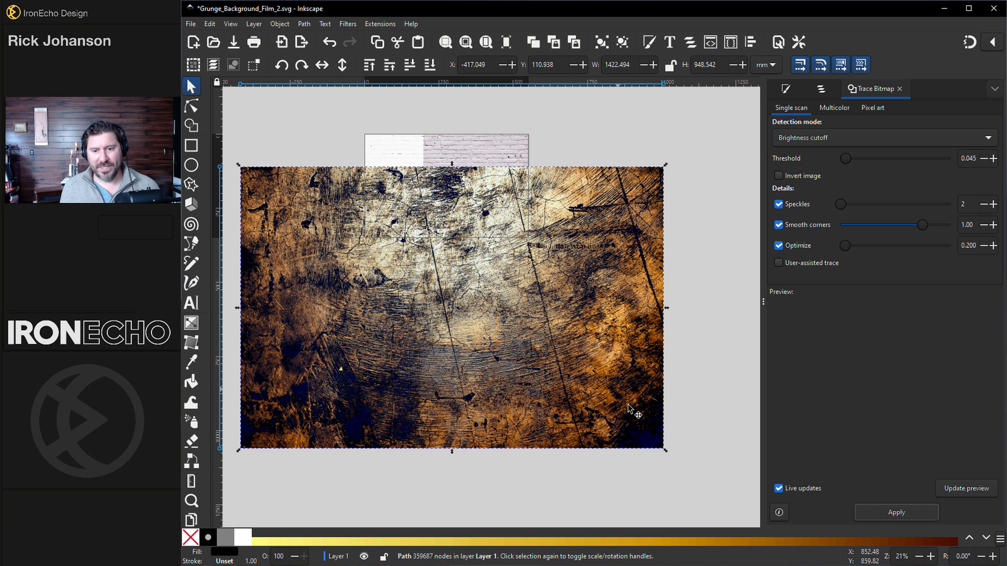
Move the traced path aside, delete the original orange photo, and save.
{"action": "mouse_move", "coordinate": [655, 437]}
{"action": "left_mouse_down"}
{"action": "mouse_move", "coordinate": [709, 400]}
{"action": "mouse_move", "coordinate": [750, 340]}
{"action": "mouse_move", "coordinate": [748, 324]}
{"action": "left_mouse_up"}
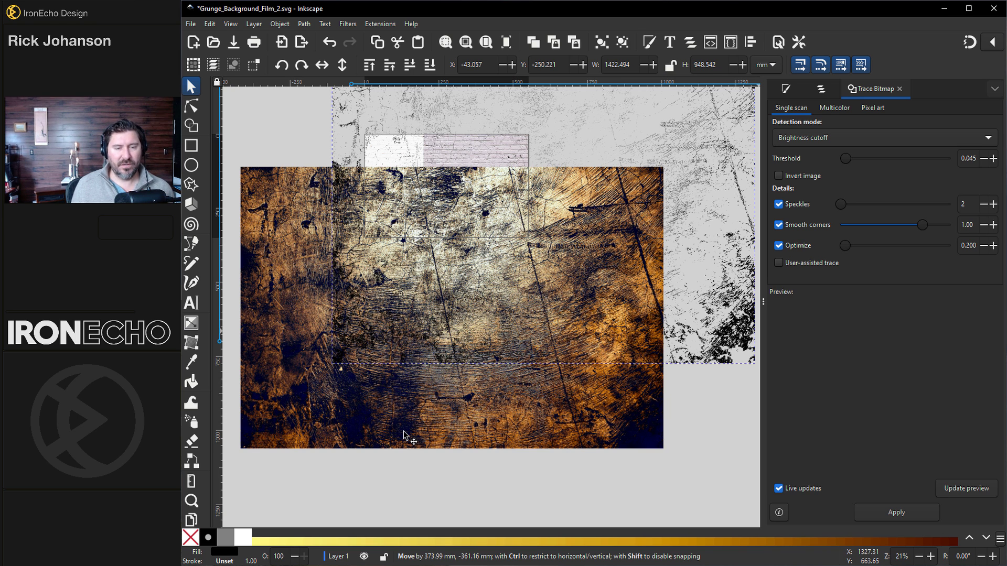
{"action": "left_click", "coordinate": [353, 436]}
{"action": "key", "text": "Delete"}
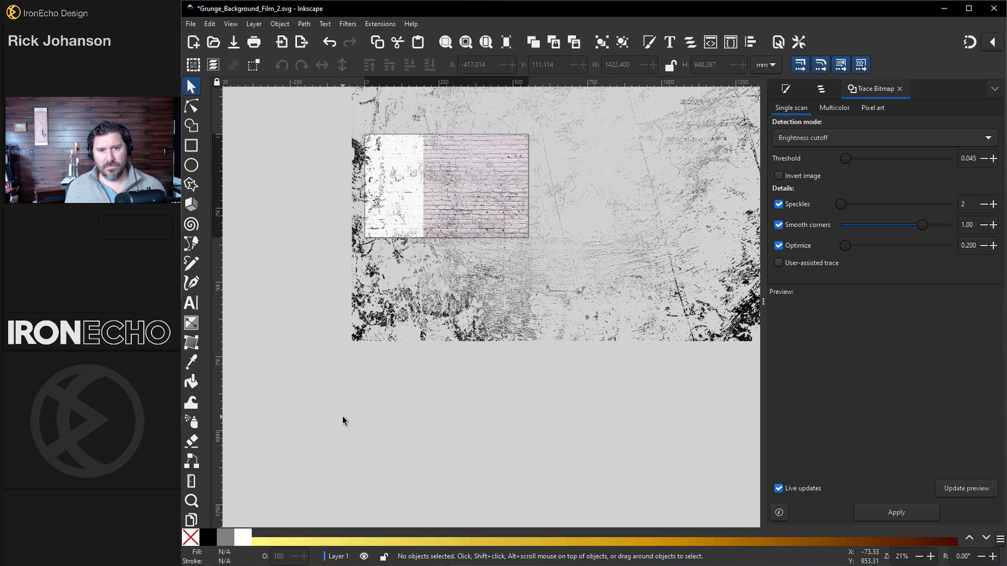
{"action": "scroll", "coordinate": [417, 313], "scroll_direction": "up", "scroll_amount": 2}
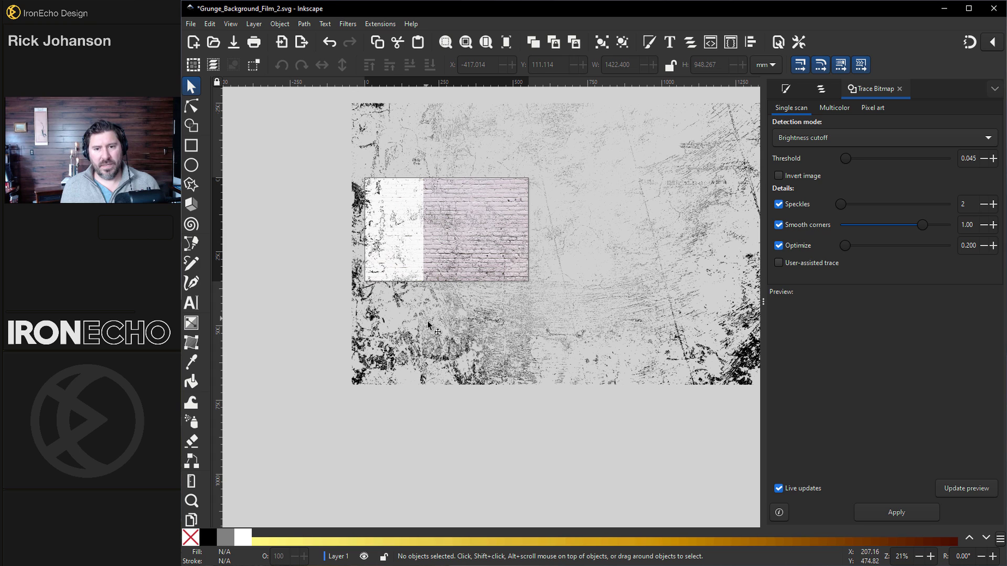
{"action": "scroll", "coordinate": [372, 366], "scroll_direction": "up", "scroll_amount": 6}
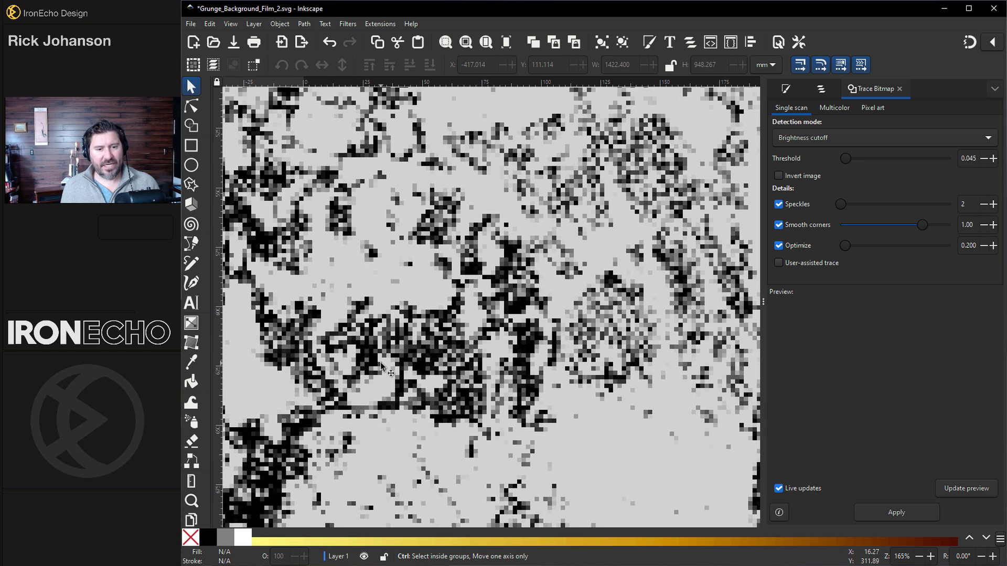
{"action": "left_click", "coordinate": [375, 368]}
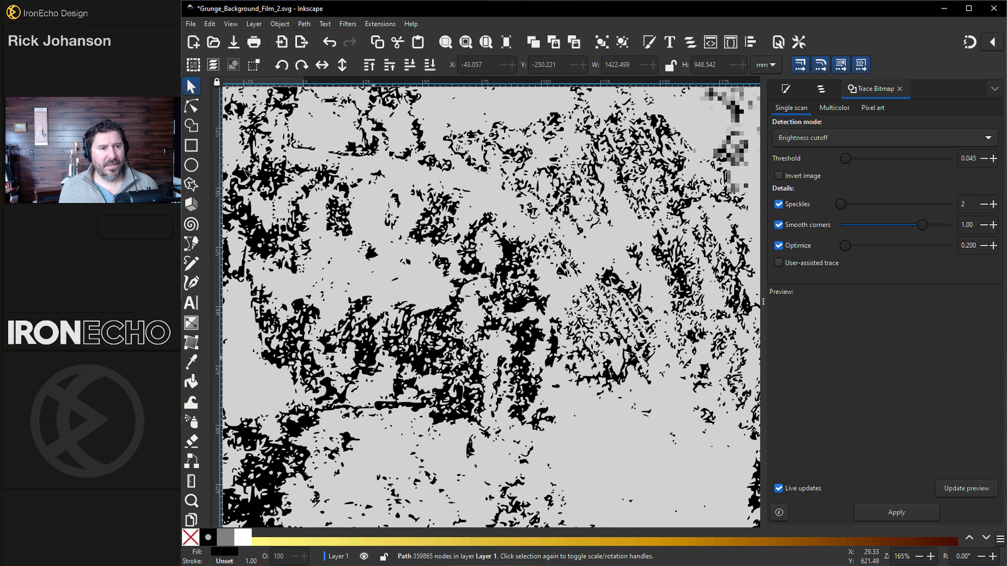
{"action": "key", "text": "n"}
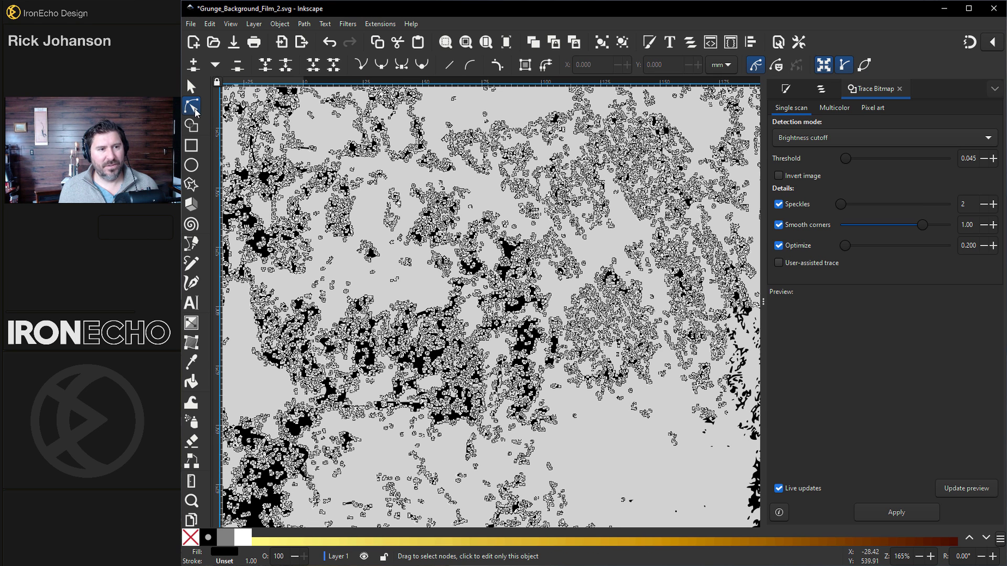
{"action": "key", "text": "ctrl+s"}
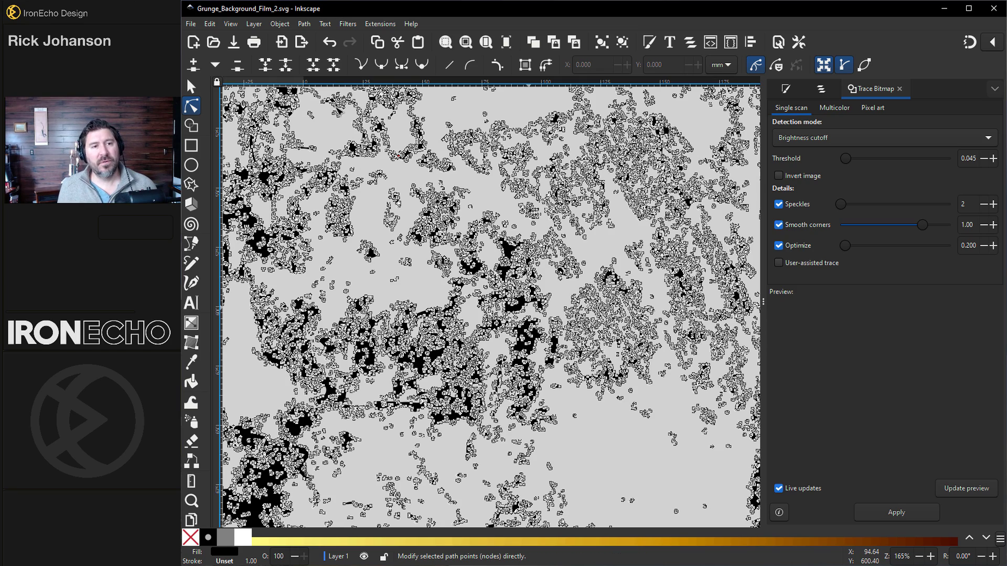
Simplify the traced path to 3935 nodes and scale it to 549.202 × 350.978 mm.
{"action": "left_click", "coordinate": [304, 24]}
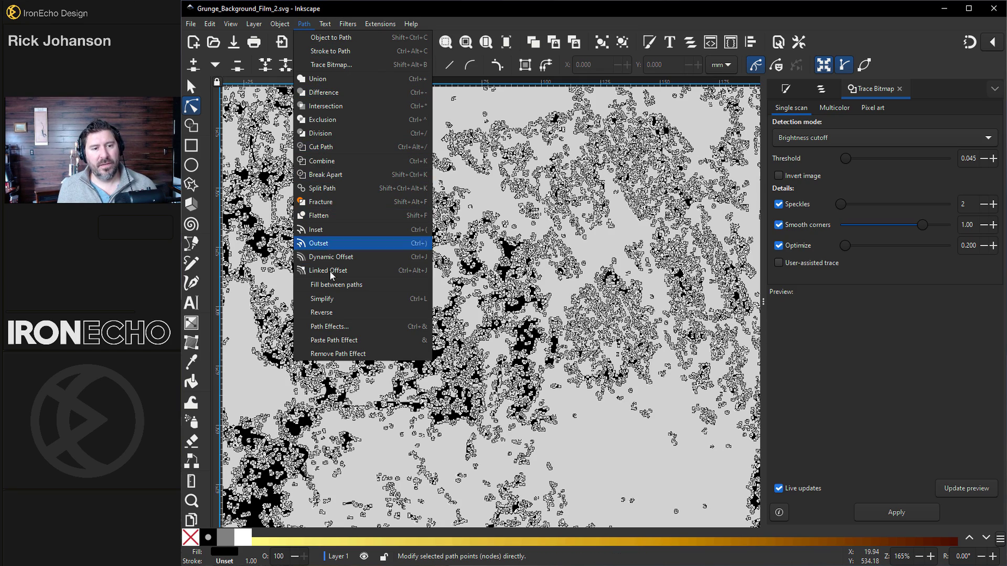
{"action": "left_click", "coordinate": [330, 303]}
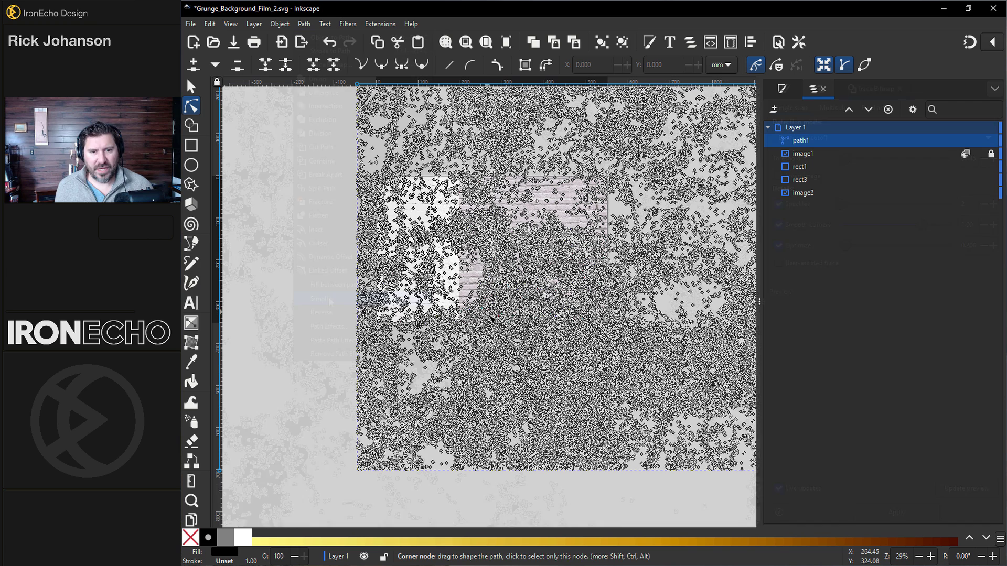
{"action": "left_click", "coordinate": [192, 87]}
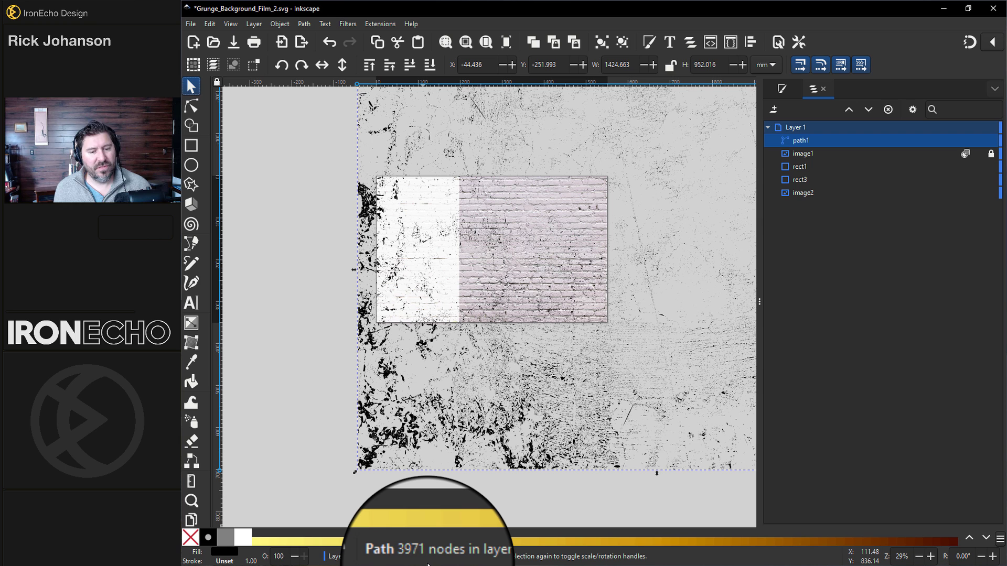
{"action": "scroll", "coordinate": [374, 242], "scroll_direction": "down", "scroll_amount": 2}
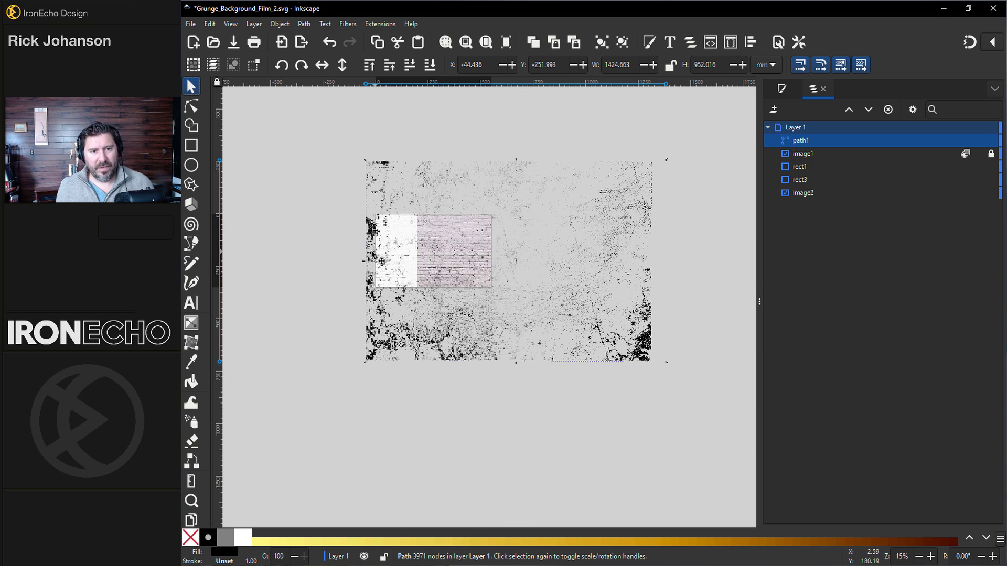
{"action": "left_click_drag", "start_coordinate": [663, 165], "coordinate": [541, 255]}
{"action": "left_click_drag", "start_coordinate": [542, 255], "coordinate": [537, 267]}
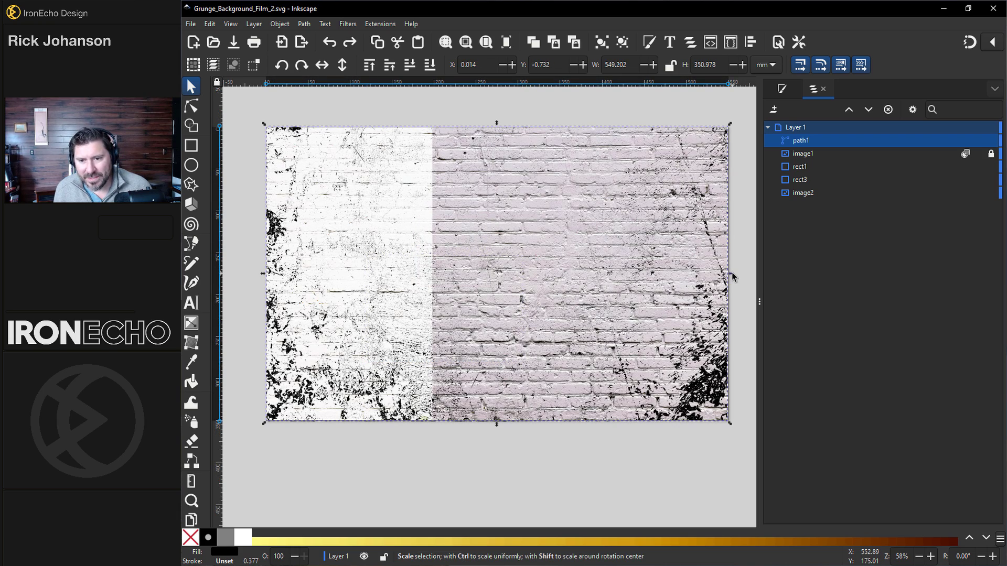
{"action": "left_click_drag", "start_coordinate": [732, 272], "coordinate": [730, 275]}
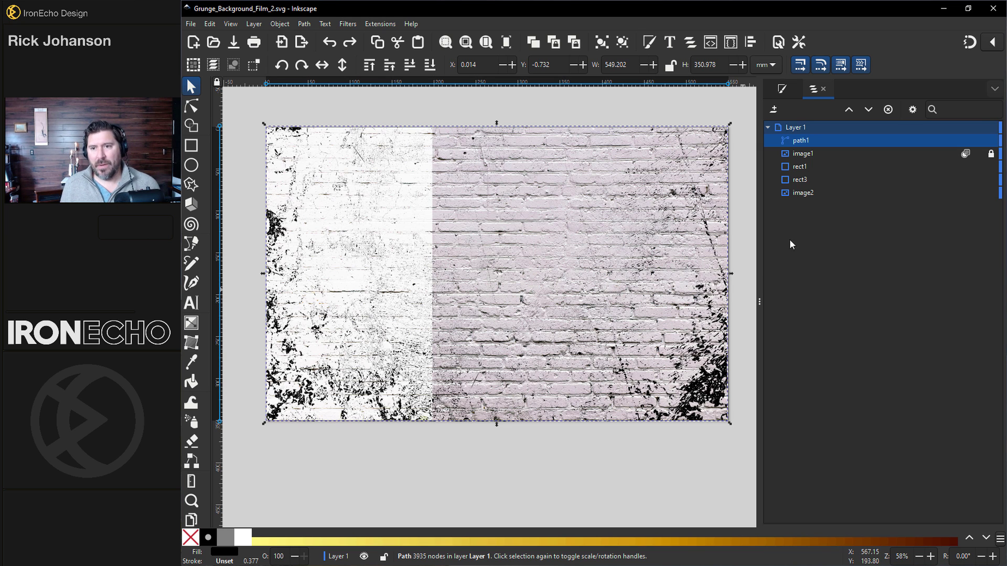
Give the grunge path a reversed linear gradient from light grey ddddddff to black.
{"action": "left_click", "coordinate": [781, 90]}
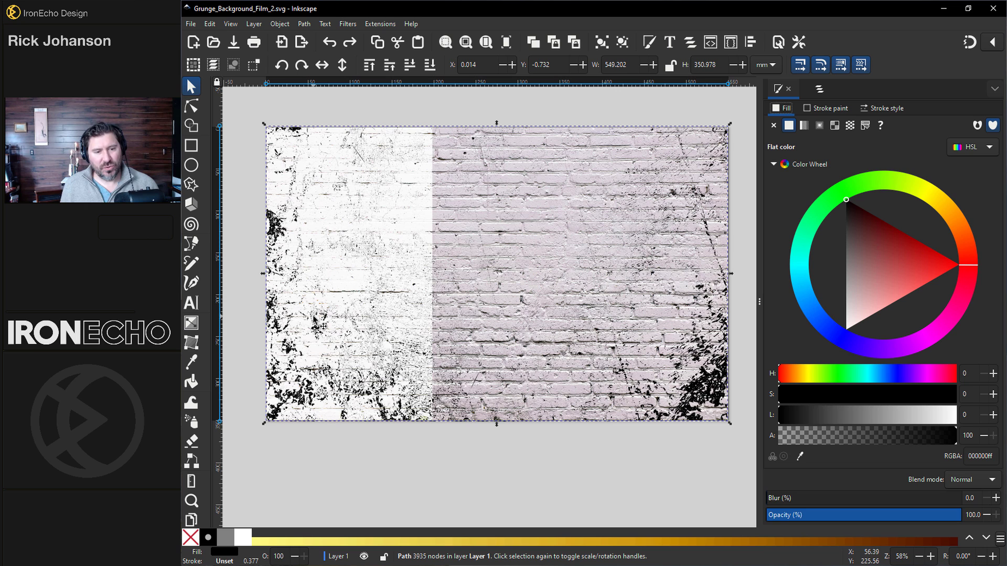
{"action": "left_click", "coordinate": [805, 126]}
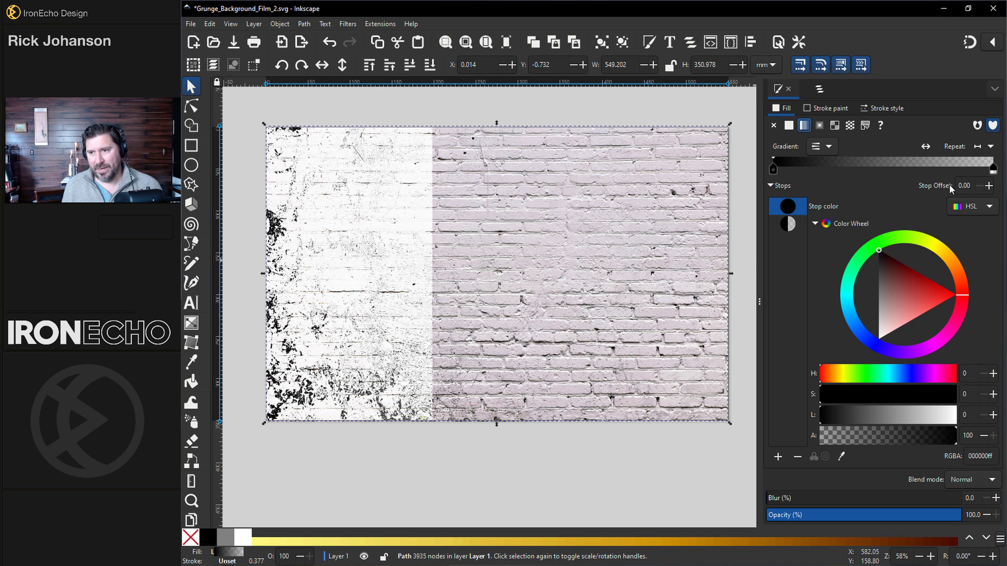
{"action": "left_click", "coordinate": [993, 169]}
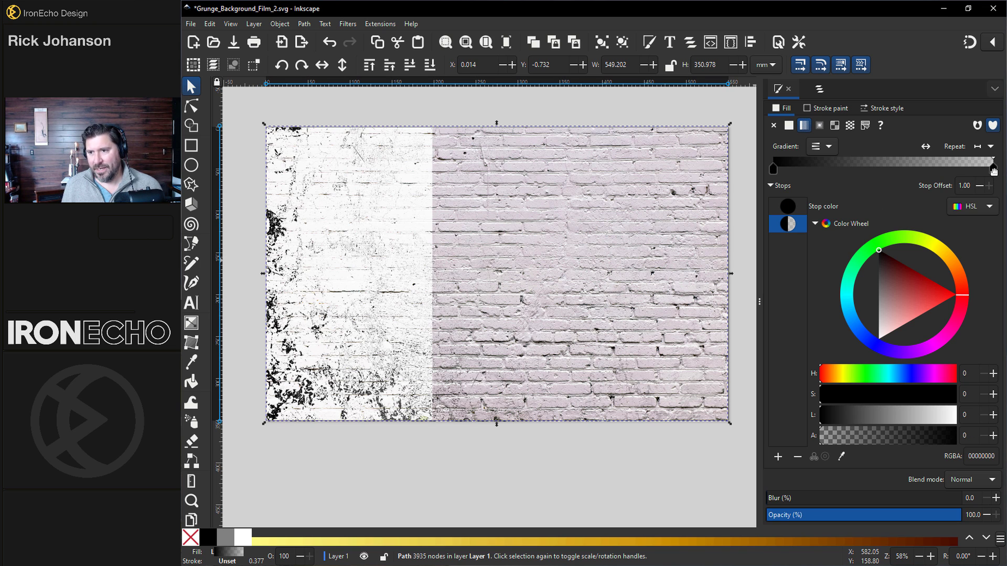
{"action": "left_click", "coordinate": [926, 147]}
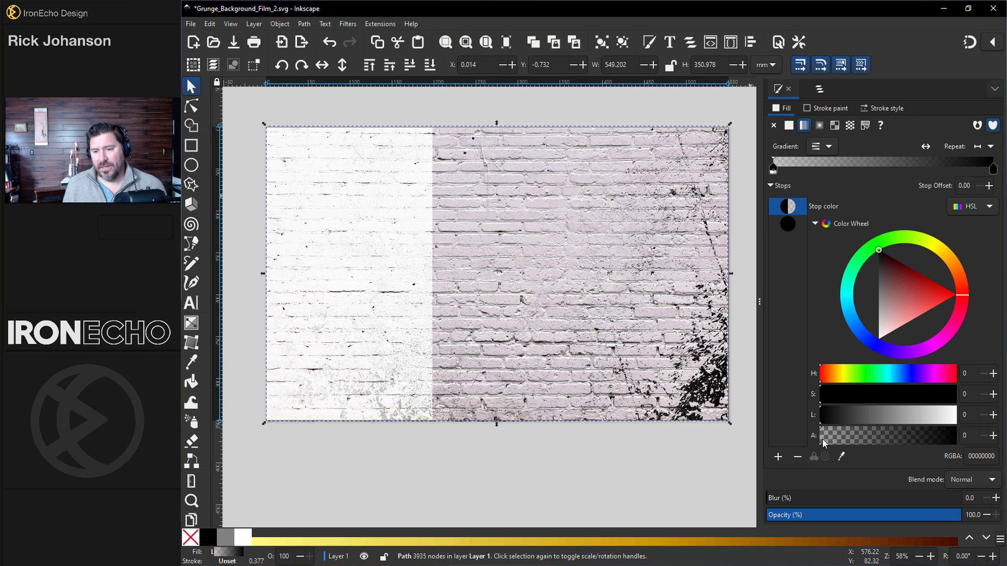
{"action": "left_click_drag", "start_coordinate": [839, 437], "coordinate": [968, 441]}
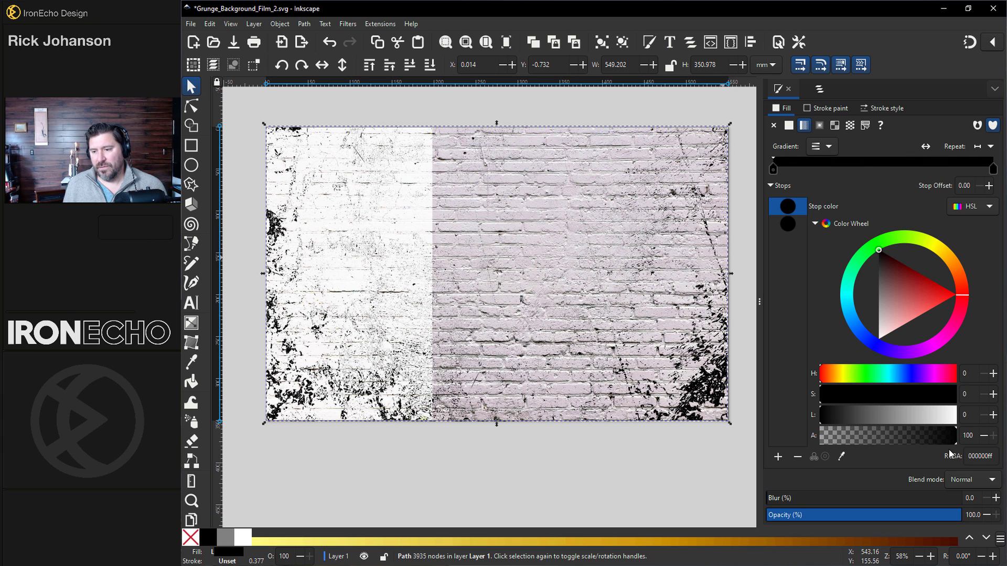
{"action": "left_click_drag", "start_coordinate": [881, 275], "coordinate": [845, 329]}
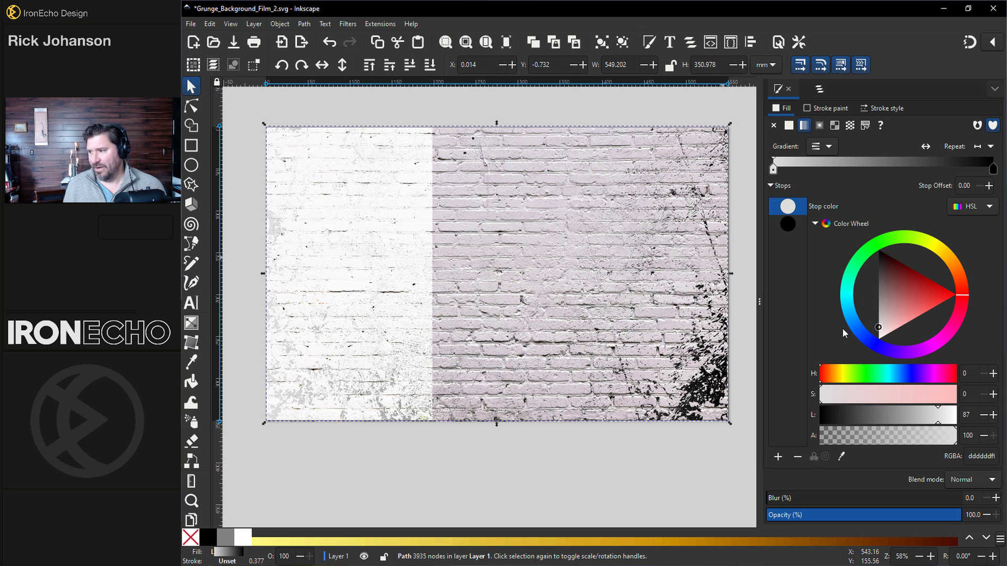
{"action": "key", "text": "Escape"}
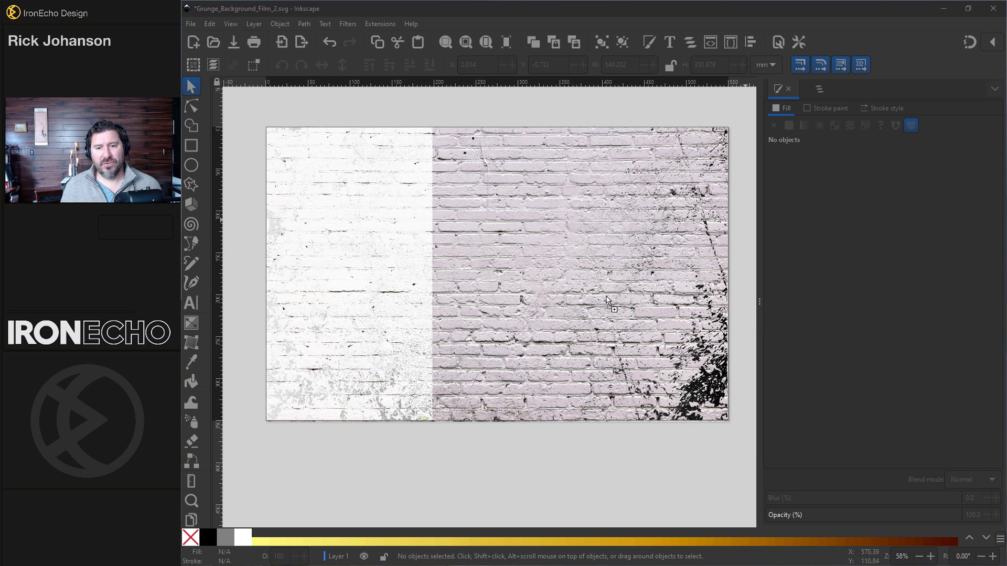
Embed the dropped red rose image in the document and open Trace Bitmap for it.
{"action": "left_click_drag", "start_coordinate": [607, 301], "coordinate": [592, 297]}
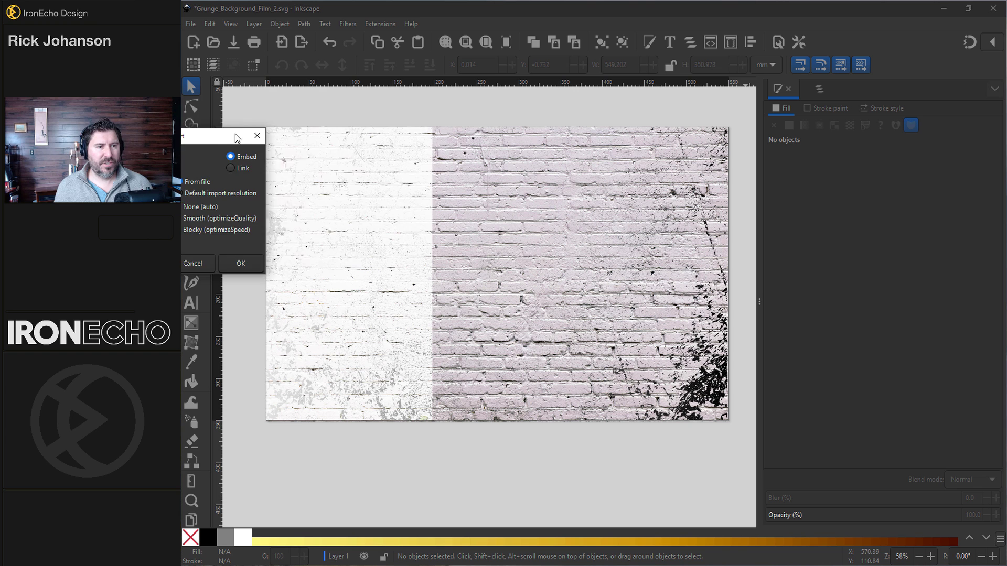
{"action": "left_click", "coordinate": [402, 230]}
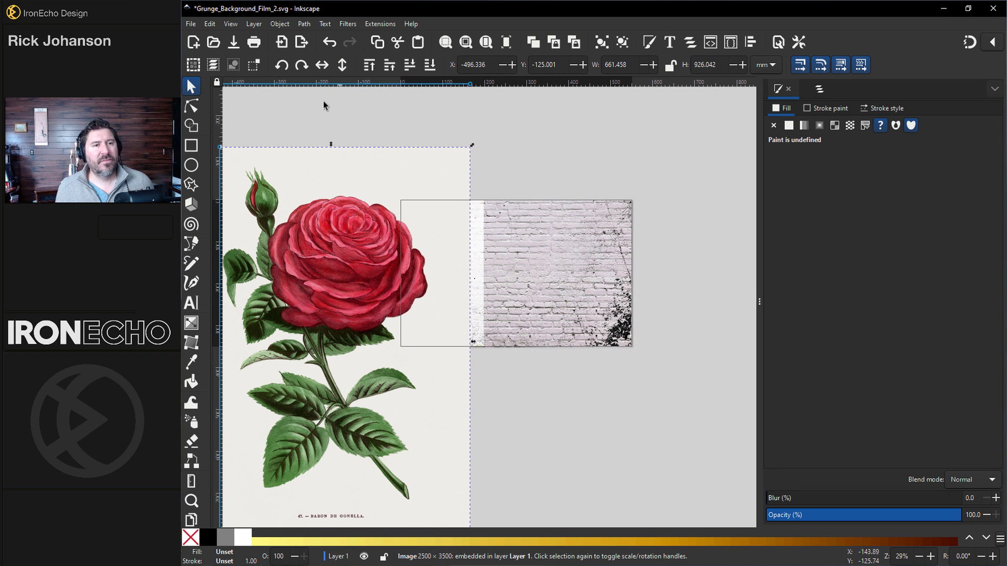
{"action": "left_click", "coordinate": [306, 25]}
{"action": "left_click", "coordinate": [326, 63]}
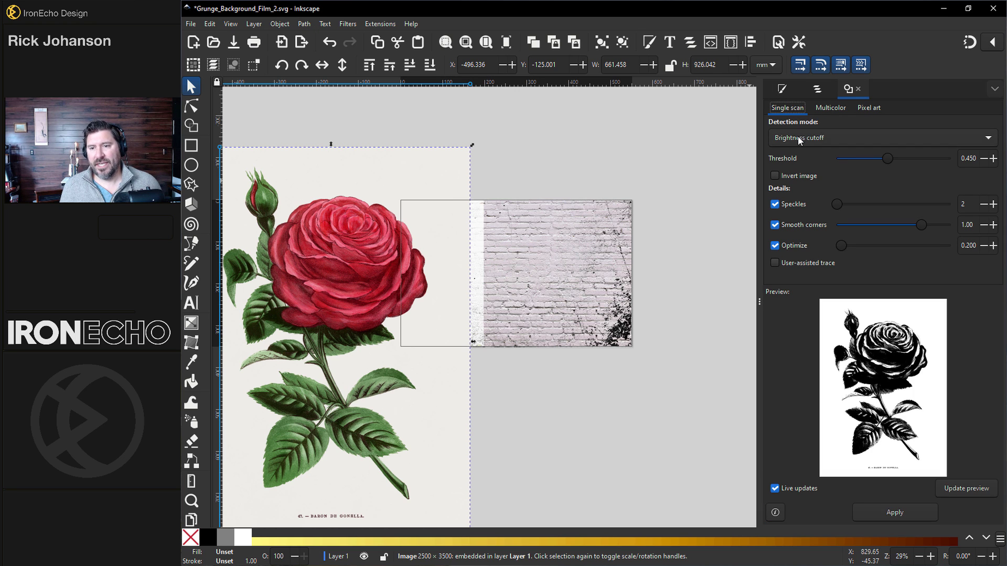
Trace the rose at threshold 0.272, move the trace onto the bricks, and delete the original image.
{"action": "mouse_move", "coordinate": [882, 158]}
{"action": "left_mouse_down"}
{"action": "mouse_move", "coordinate": [857, 161]}
{"action": "mouse_move", "coordinate": [867, 159]}
{"action": "left_mouse_up"}
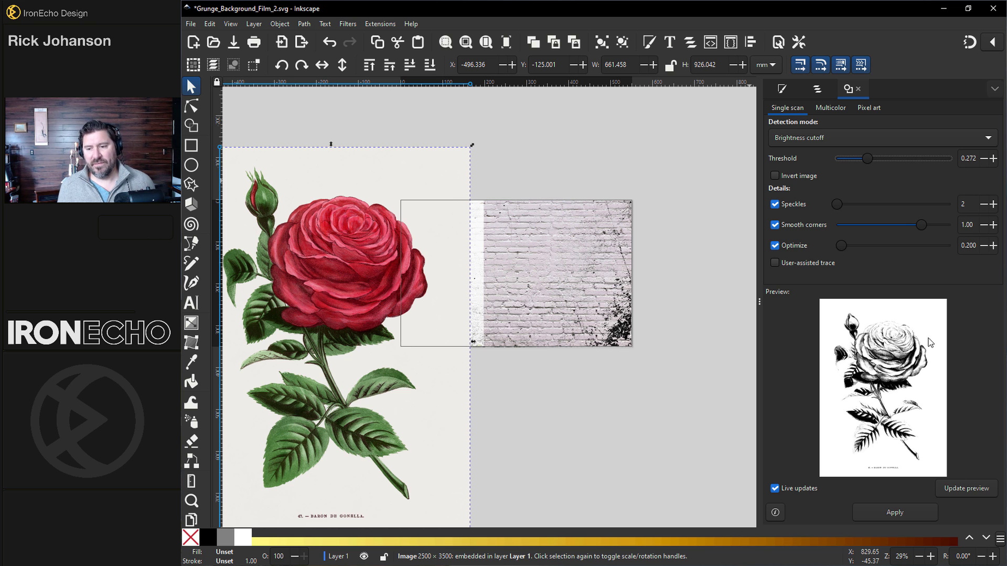
{"action": "left_click", "coordinate": [889, 507]}
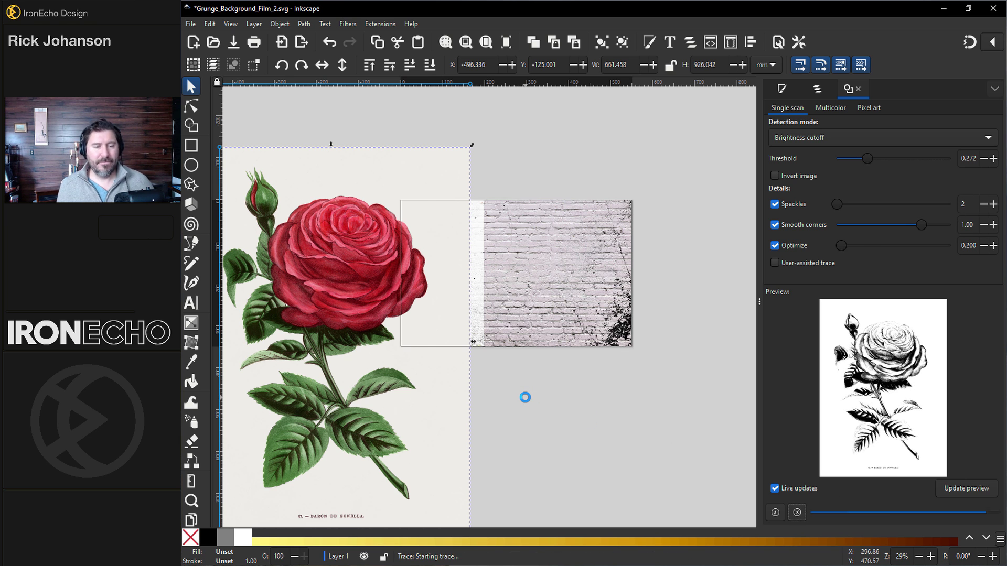
{"action": "left_click_drag", "start_coordinate": [434, 260], "coordinate": [689, 235]}
{"action": "left_click", "coordinate": [322, 250]}
{"action": "key", "text": "Delete"}
Rotate the traced rose about 15 degrees and inspect its lower nodes.
{"action": "left_click", "coordinate": [663, 249]}
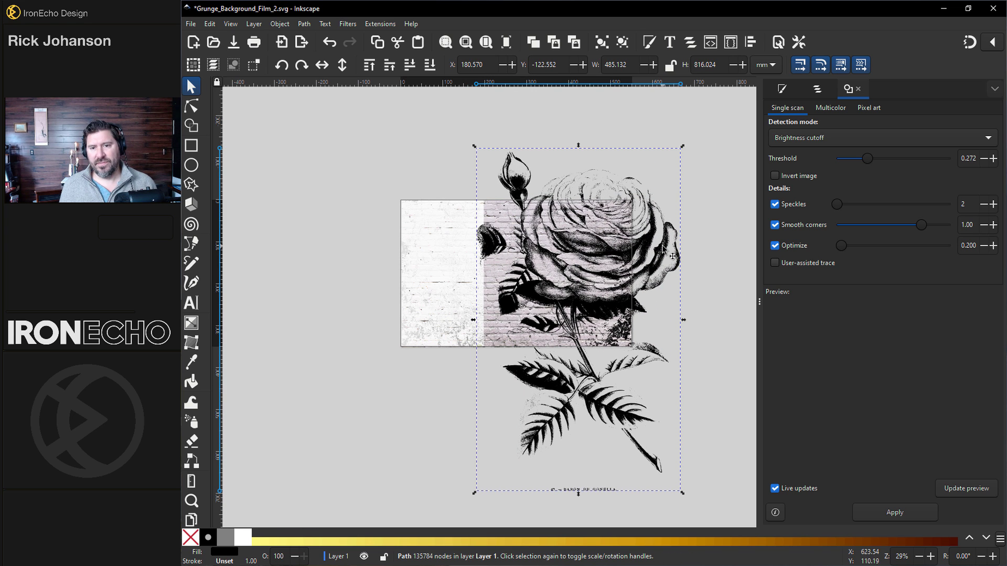
{"action": "left_click", "coordinate": [673, 256]}
{"action": "left_click_drag", "start_coordinate": [681, 147], "coordinate": [629, 140]}
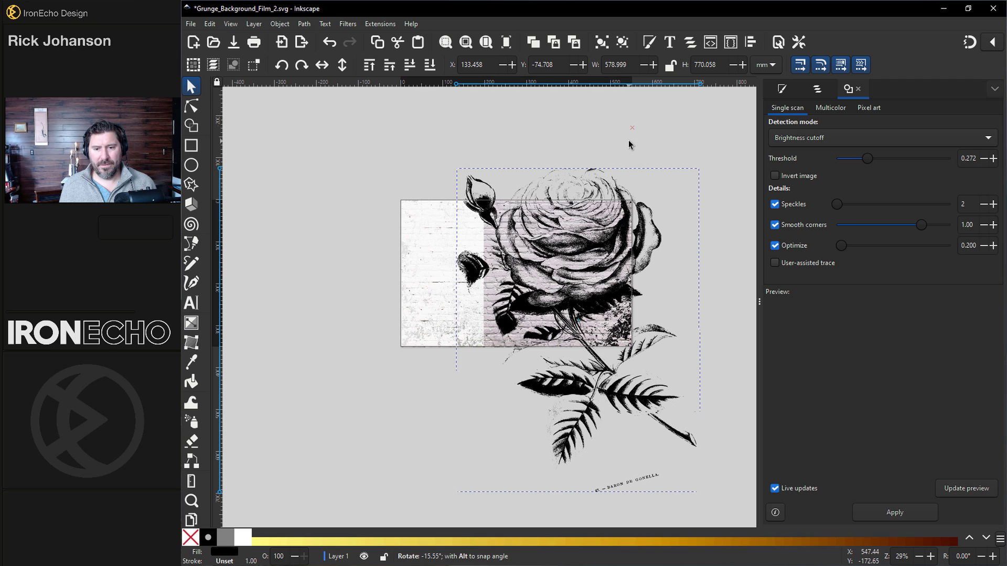
{"action": "left_click", "coordinate": [630, 484]}
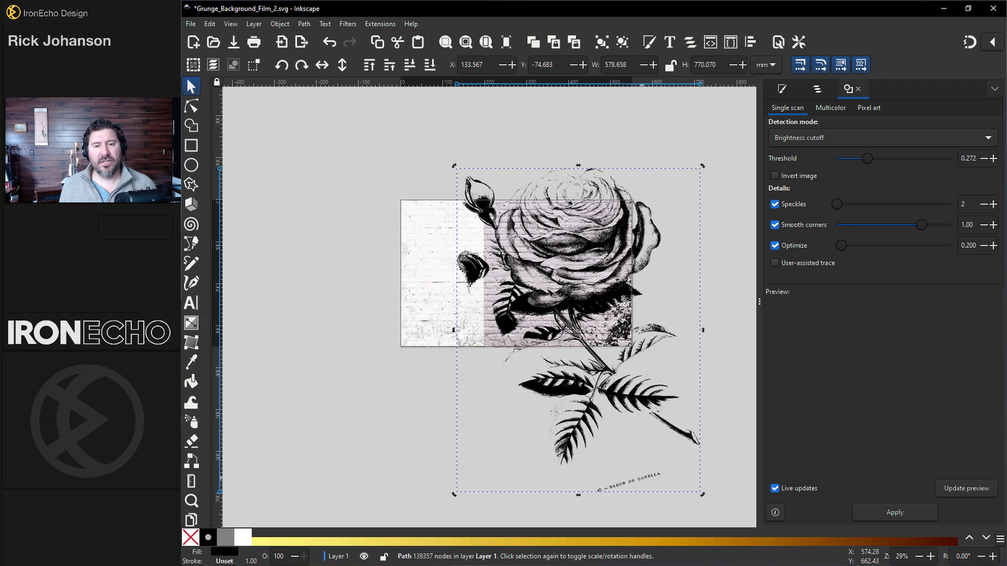
{"action": "key", "text": "n"}
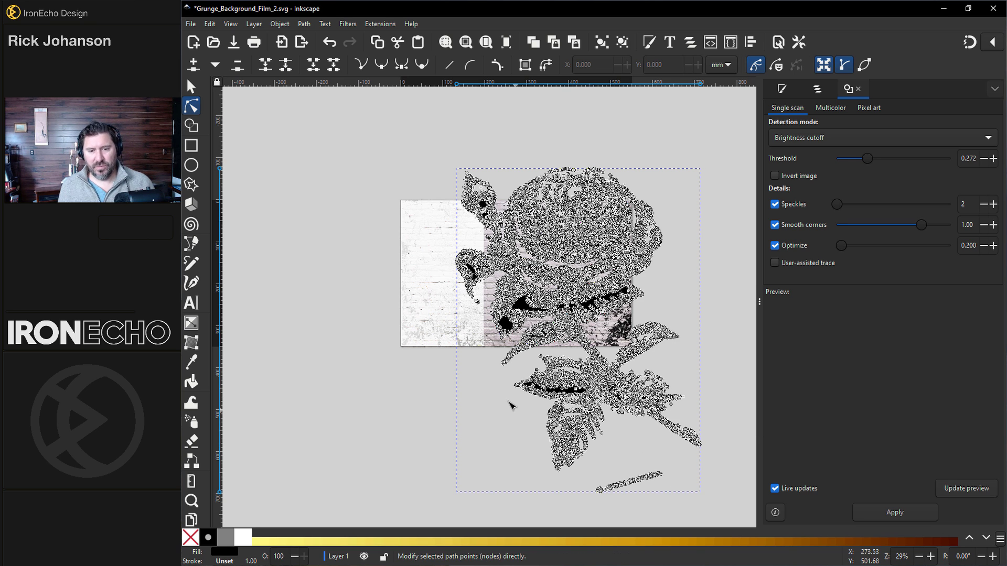
{"action": "left_click_drag", "start_coordinate": [509, 402], "coordinate": [750, 527]}
{"action": "key", "text": "Escape"}
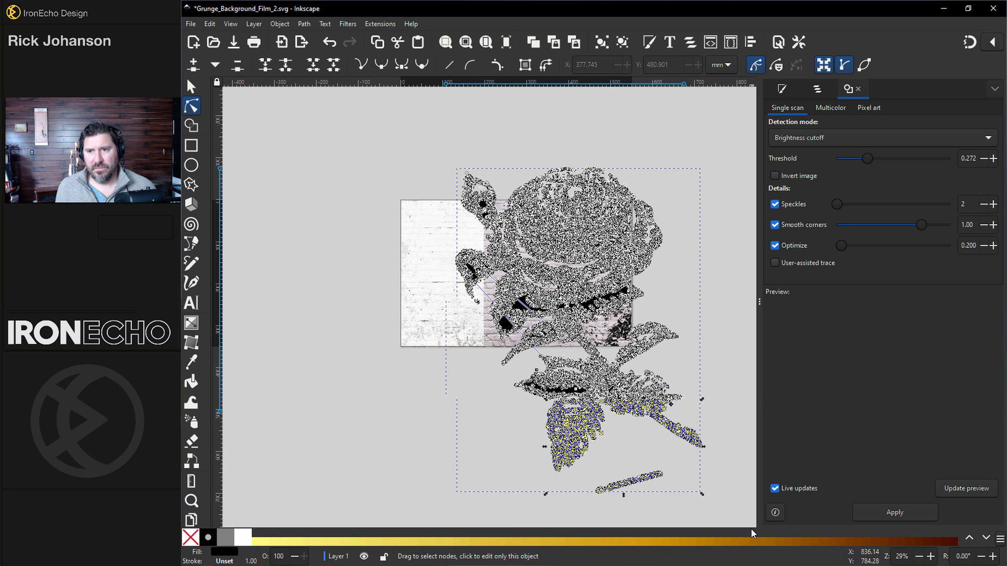
Give the rose a linear gradient from grey to transparent, with the end stop at 0.63.
{"action": "key", "text": "s"}
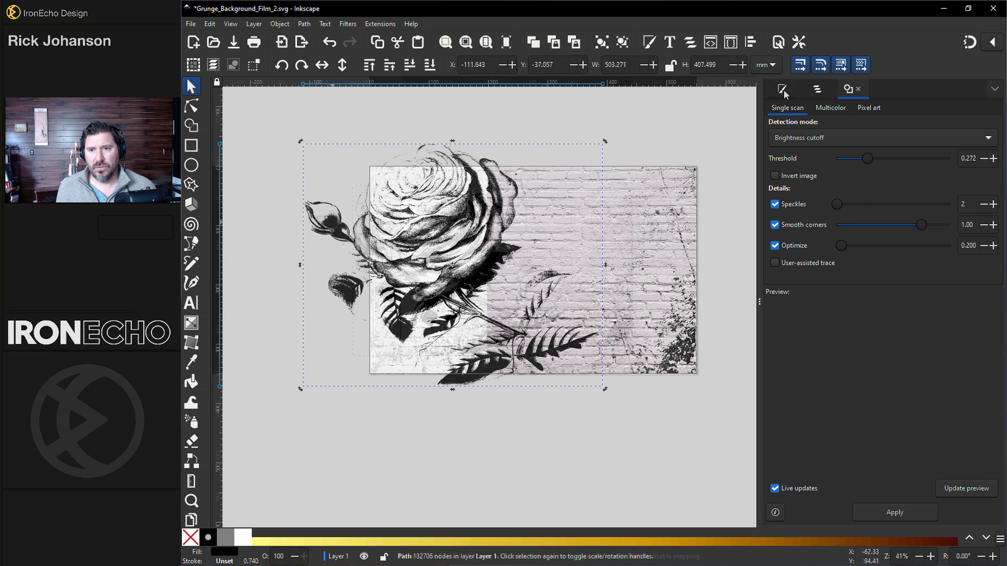
{"action": "left_click", "coordinate": [784, 91]}
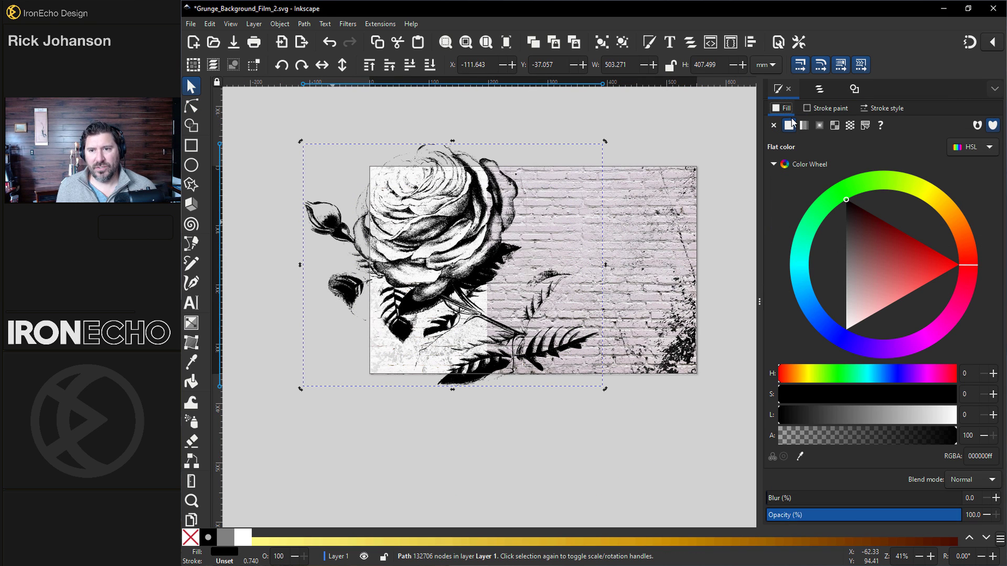
{"action": "left_click", "coordinate": [805, 127]}
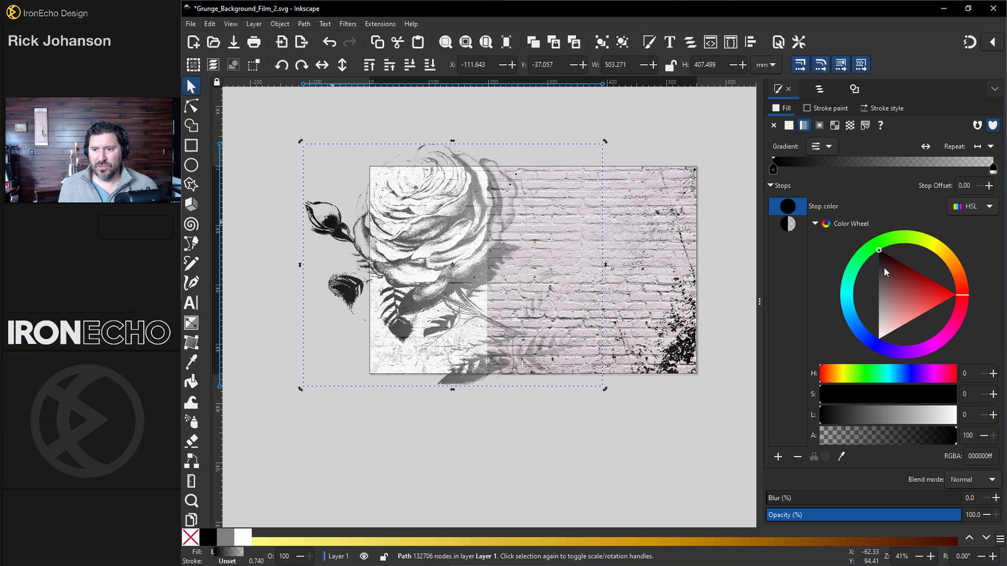
{"action": "left_click_drag", "start_coordinate": [885, 269], "coordinate": [856, 275]}
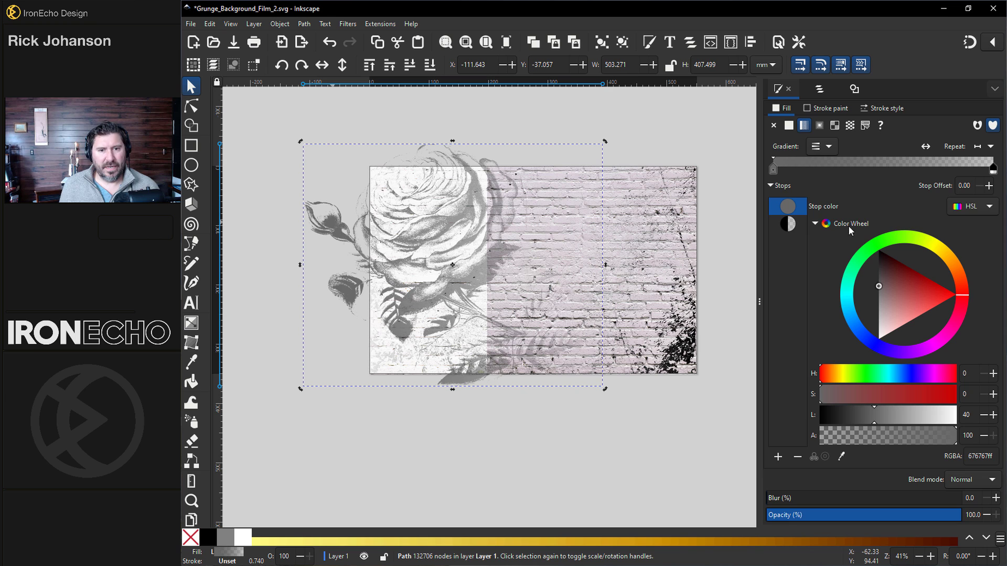
{"action": "left_click_drag", "start_coordinate": [993, 169], "coordinate": [913, 181]}
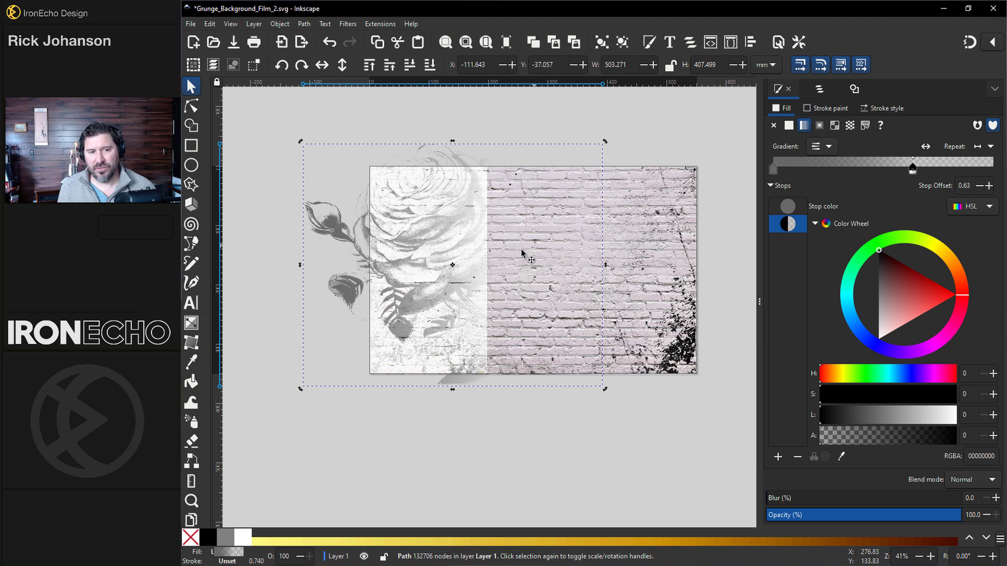
Angle the rose's gradient from upper left to lower right and save the document.
{"action": "left_click", "coordinate": [196, 324]}
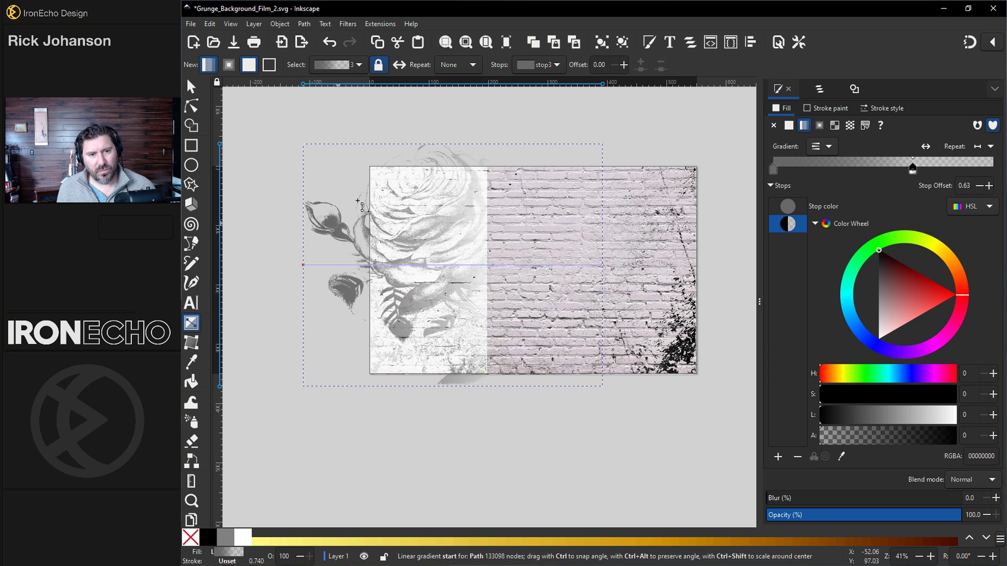
{"action": "left_click_drag", "start_coordinate": [374, 172], "coordinate": [354, 150]}
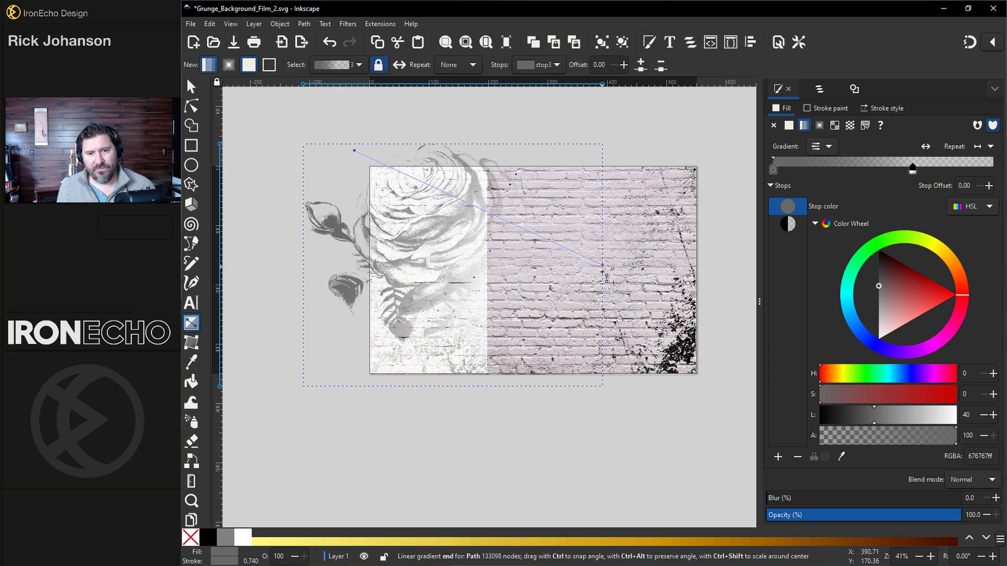
{"action": "left_click_drag", "start_coordinate": [535, 342], "coordinate": [483, 363]}
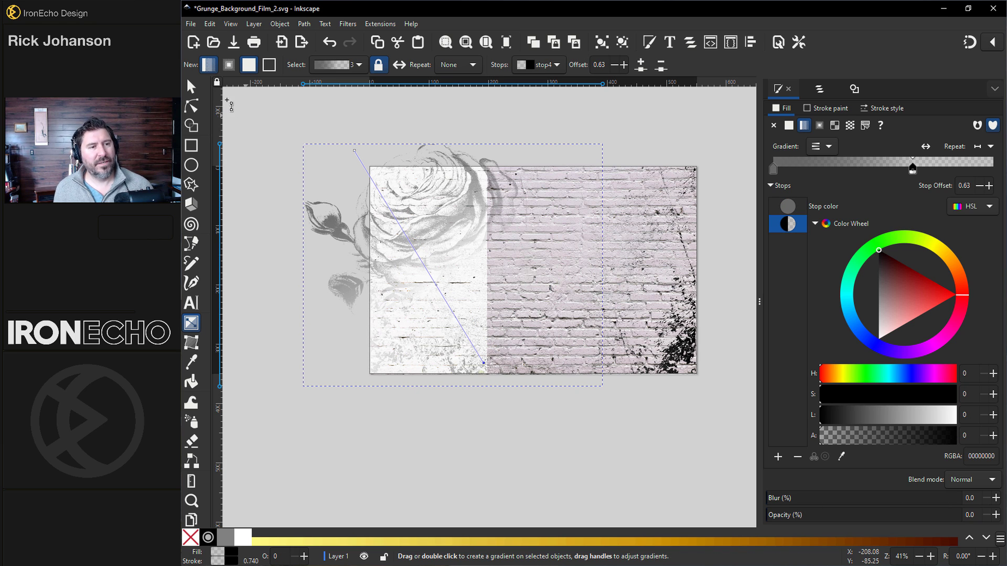
{"action": "left_click", "coordinate": [192, 87]}
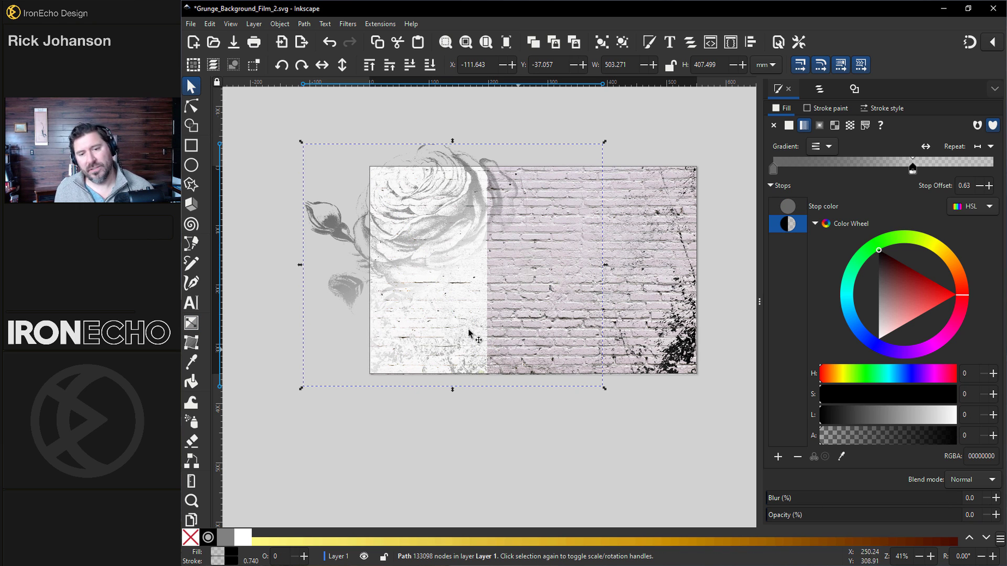
{"action": "key", "text": "ctrl+s"}
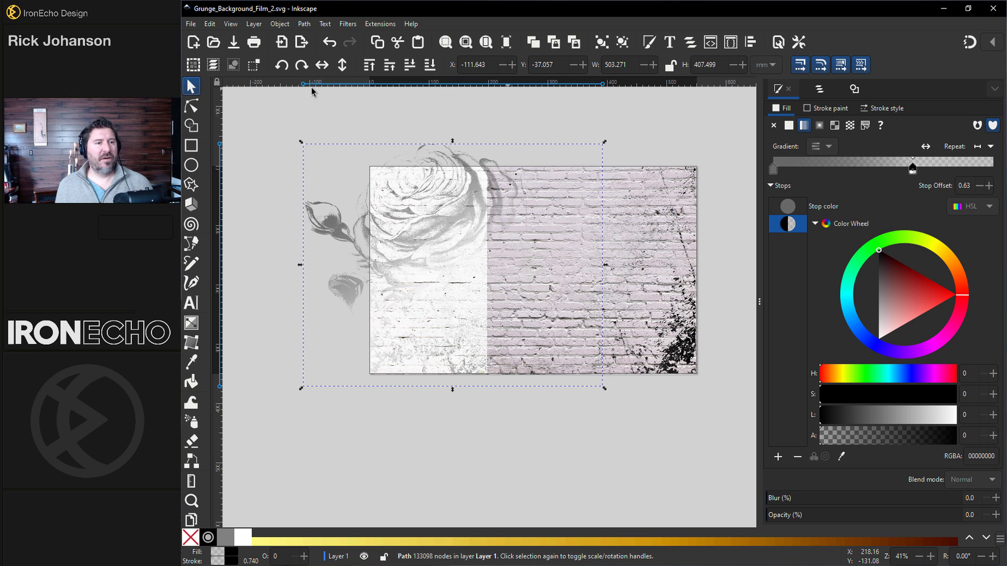
Draw a small star near the top-left, fill it ffc72e at 100% opacity, and nudge it.
{"action": "left_click", "coordinate": [192, 184]}
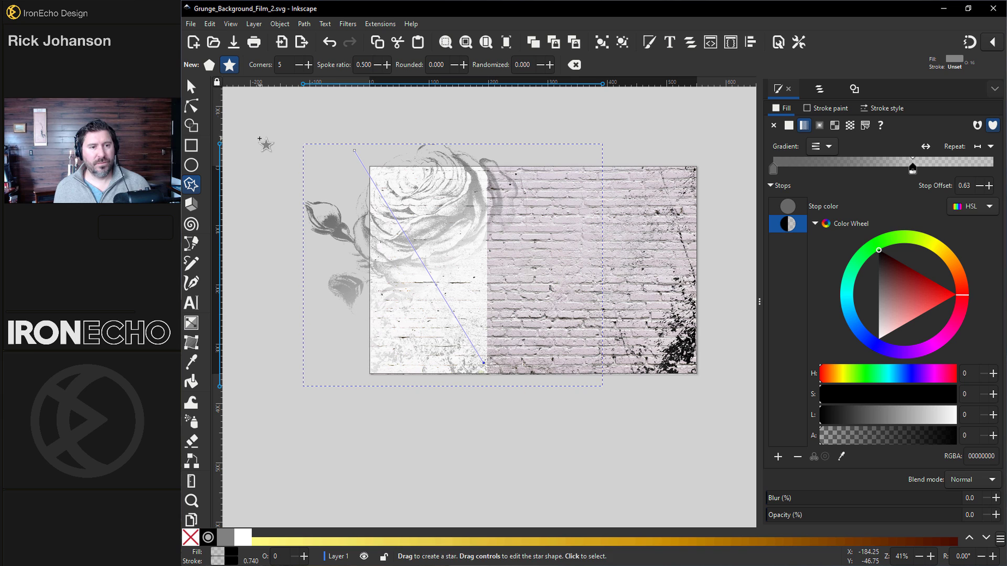
{"action": "left_click_drag", "start_coordinate": [259, 138], "coordinate": [267, 148]}
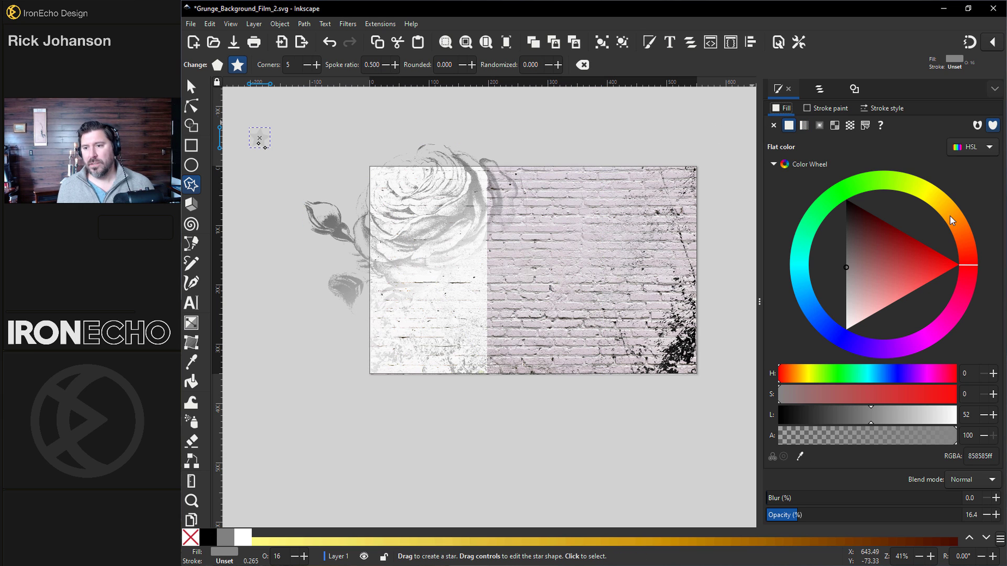
{"action": "left_click_drag", "start_coordinate": [950, 216], "coordinate": [946, 210]}
{"action": "left_click", "coordinate": [931, 235]}
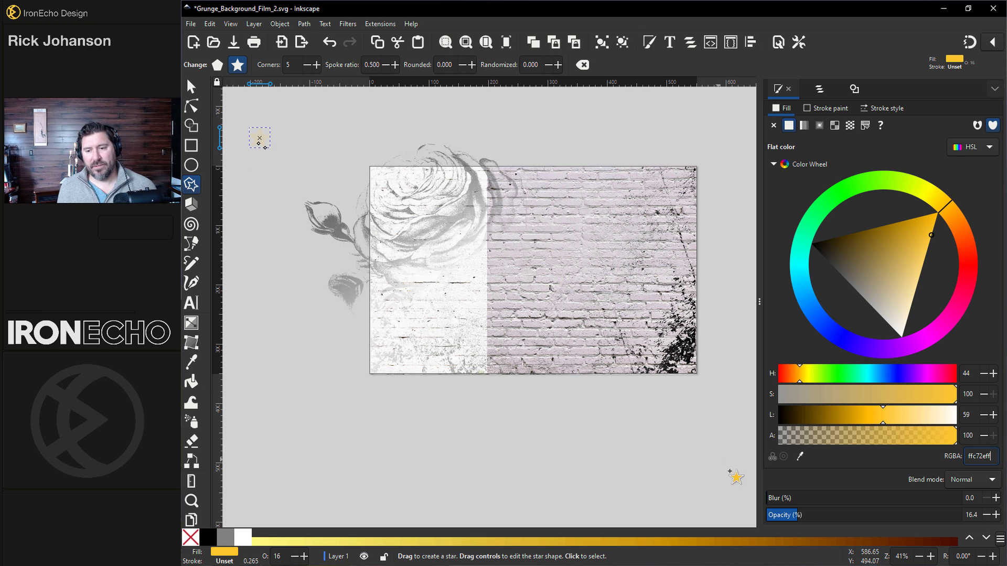
{"action": "left_click_drag", "start_coordinate": [791, 516], "coordinate": [1002, 519]}
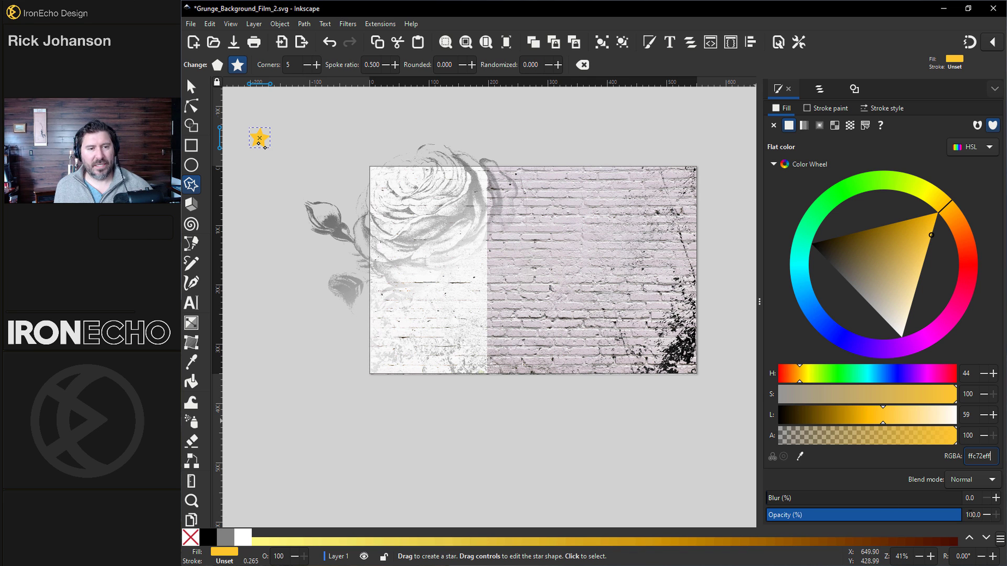
{"action": "key", "text": "s"}
{"action": "scroll", "coordinate": [263, 138], "scroll_direction": "up", "scroll_amount": 3}
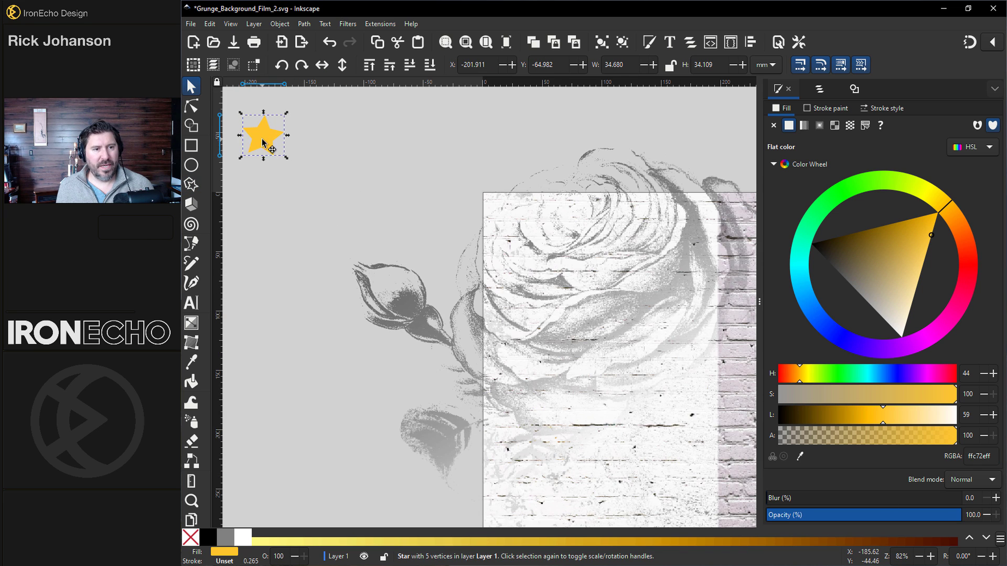
{"action": "left_click_drag", "start_coordinate": [275, 153], "coordinate": [306, 161]}
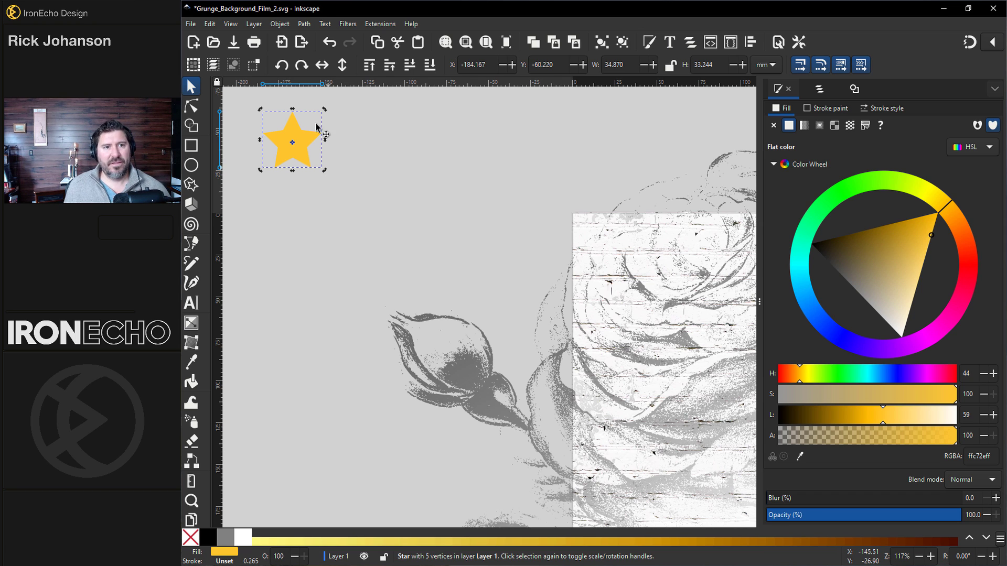
Add a Tiling path effect to the star with 12 rows.
{"action": "left_click", "coordinate": [304, 23]}
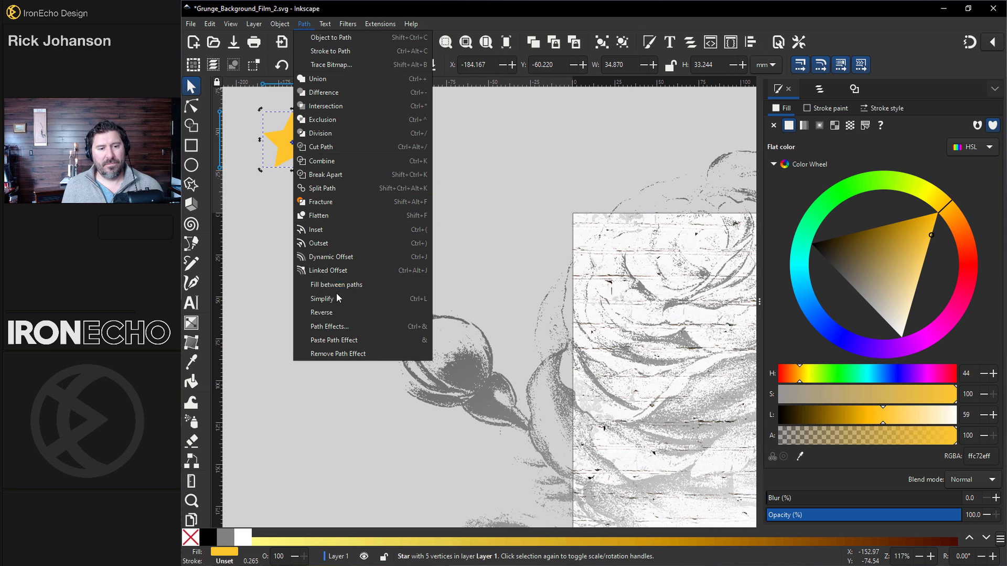
{"action": "left_click", "coordinate": [332, 327]}
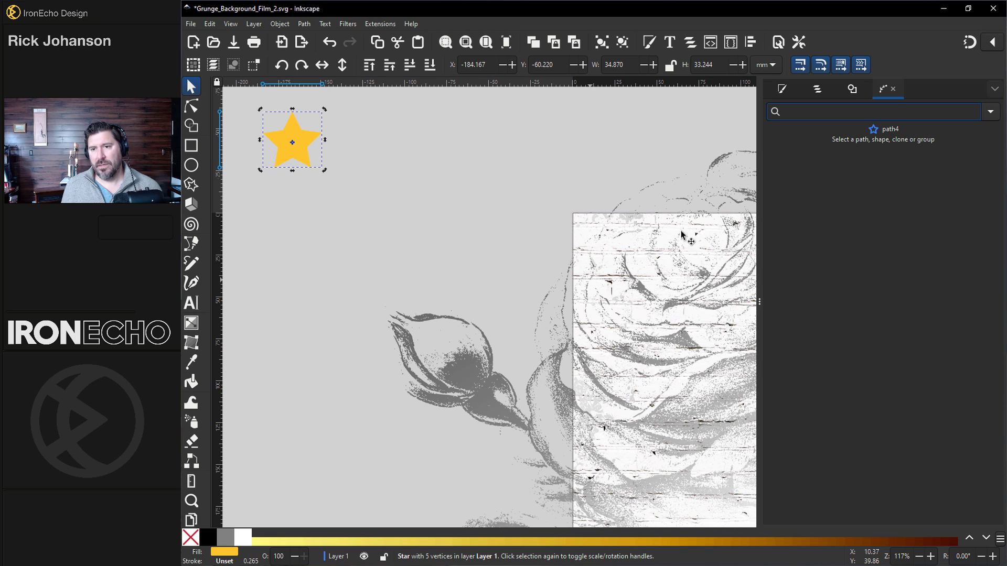
{"action": "type", "text": "t"}
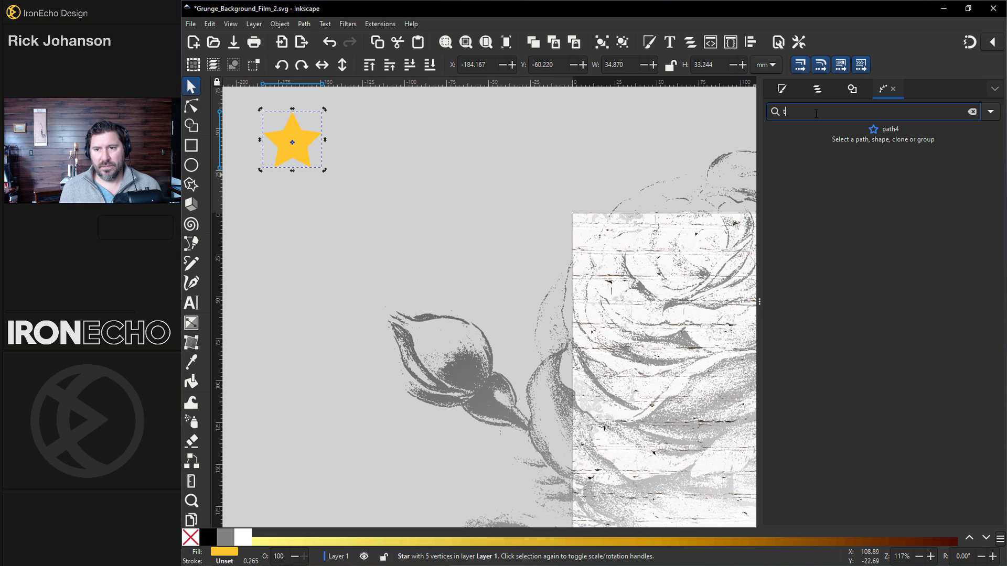
{"action": "type", "text": "ilin"}
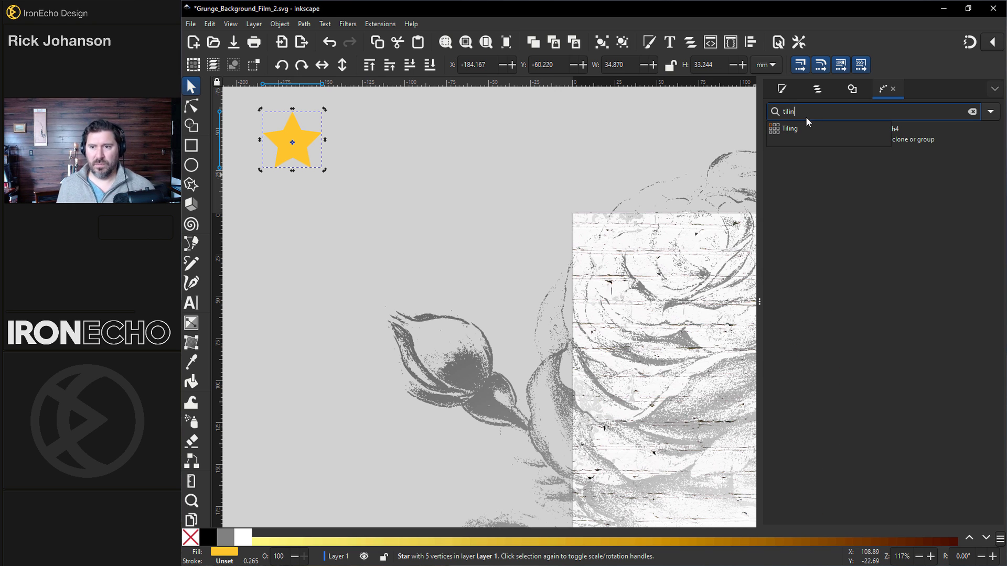
{"action": "left_click", "coordinate": [794, 127]}
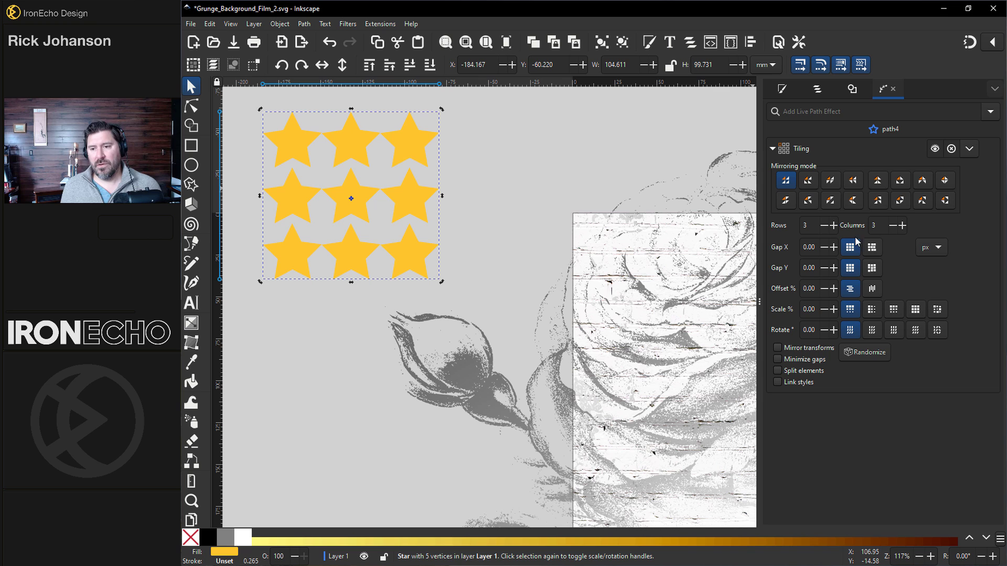
{"action": "left_click", "coordinate": [800, 227]}
{"action": "type", "text": "1"}
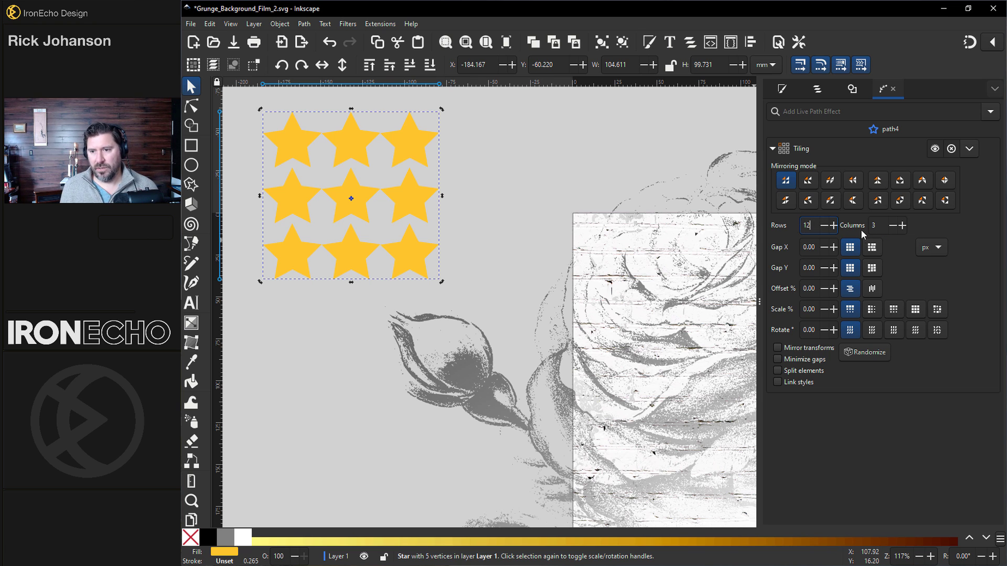
{"action": "type", "text": "2"}
{"action": "key", "text": "Return"}
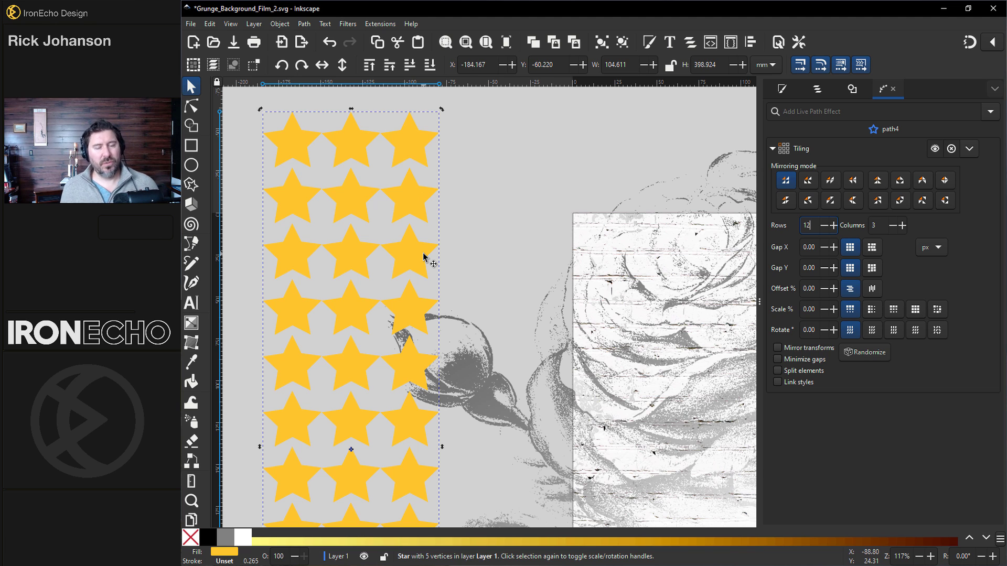
Set the tiles to progressive 25% scaling and progressive 20° rotation.
{"action": "key", "text": "ctrl+z"}
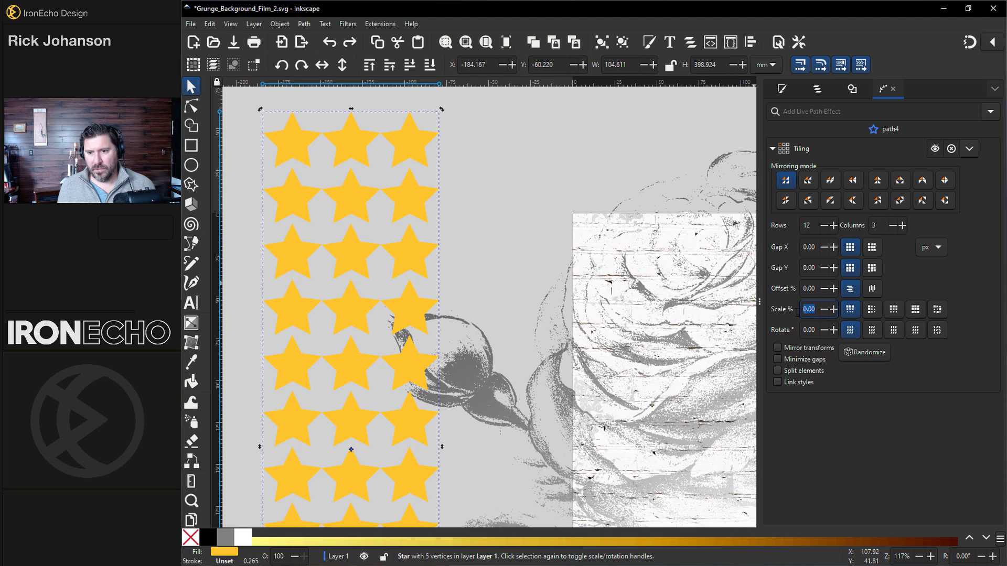
{"action": "type", "text": "25"}
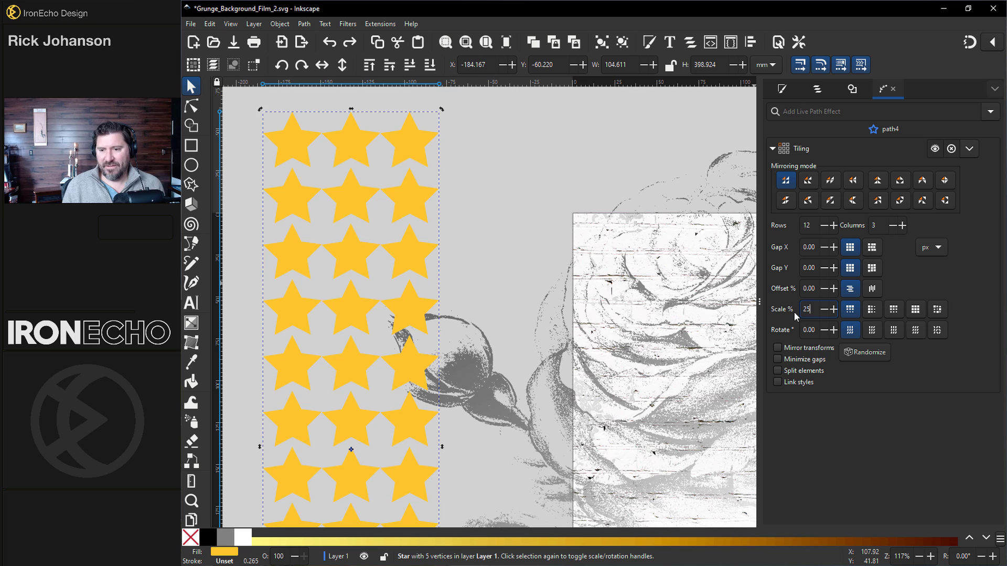
{"action": "key", "text": "Return"}
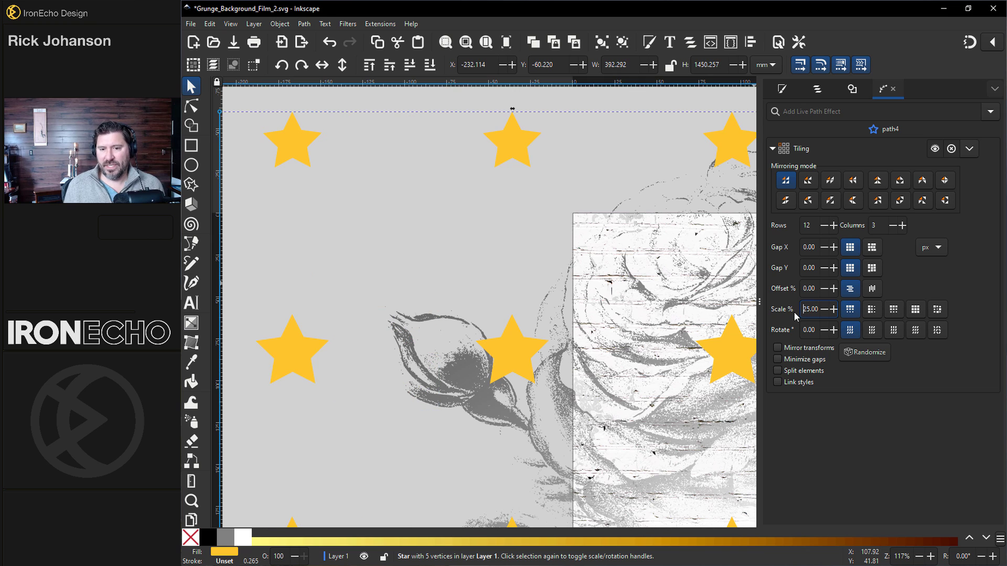
{"action": "left_click", "coordinate": [939, 310]}
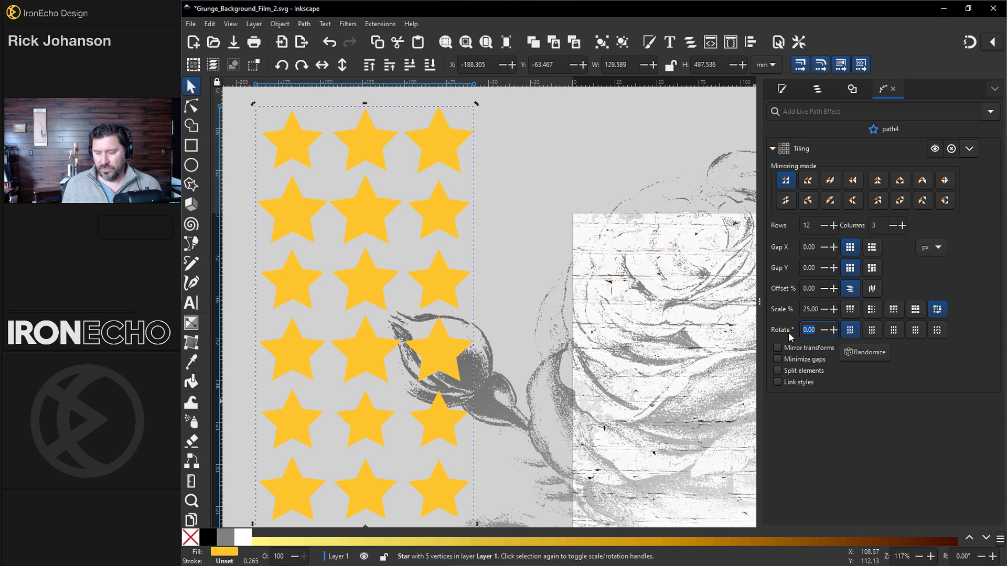
{"action": "left_click", "coordinate": [937, 330]}
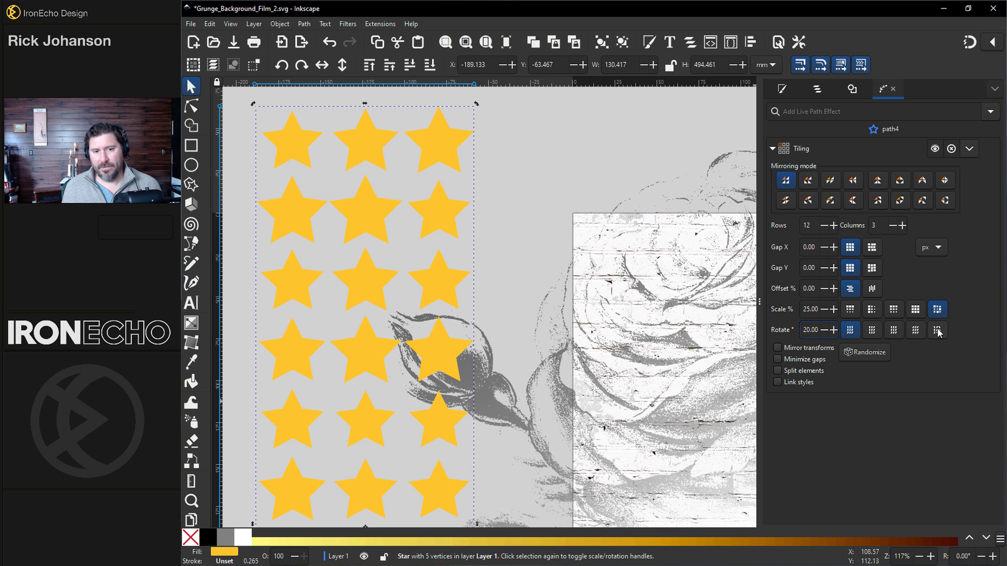
{"action": "scroll", "coordinate": [444, 363], "scroll_direction": "down", "scroll_amount": 3}
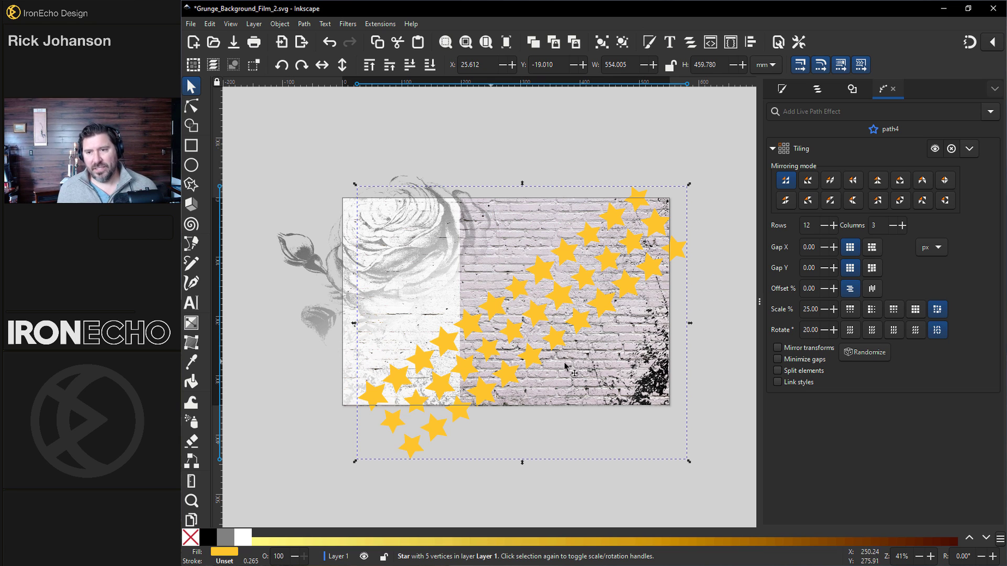
Set the tiled stars' blend mode to Color and drag the GRUNGE BACKGROUND title onto the wall.
{"action": "left_click", "coordinate": [782, 89]}
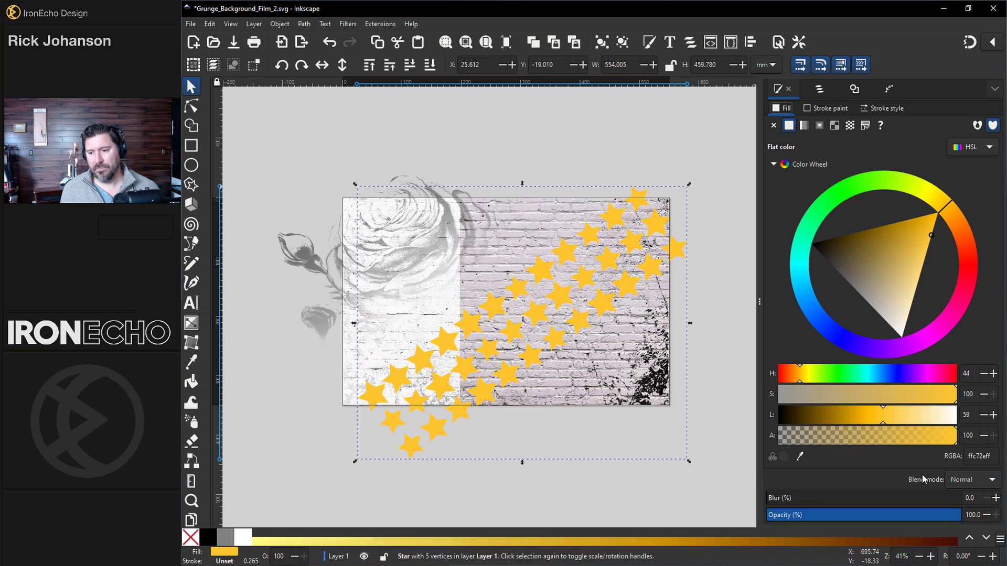
{"action": "left_click", "coordinate": [957, 482]}
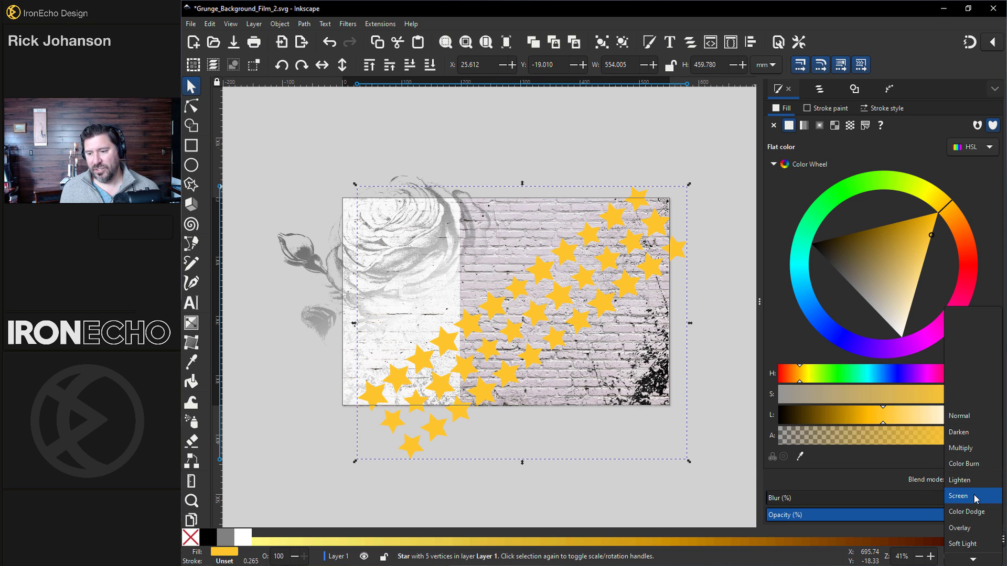
{"action": "scroll", "coordinate": [975, 498], "scroll_direction": "down", "scroll_amount": 5}
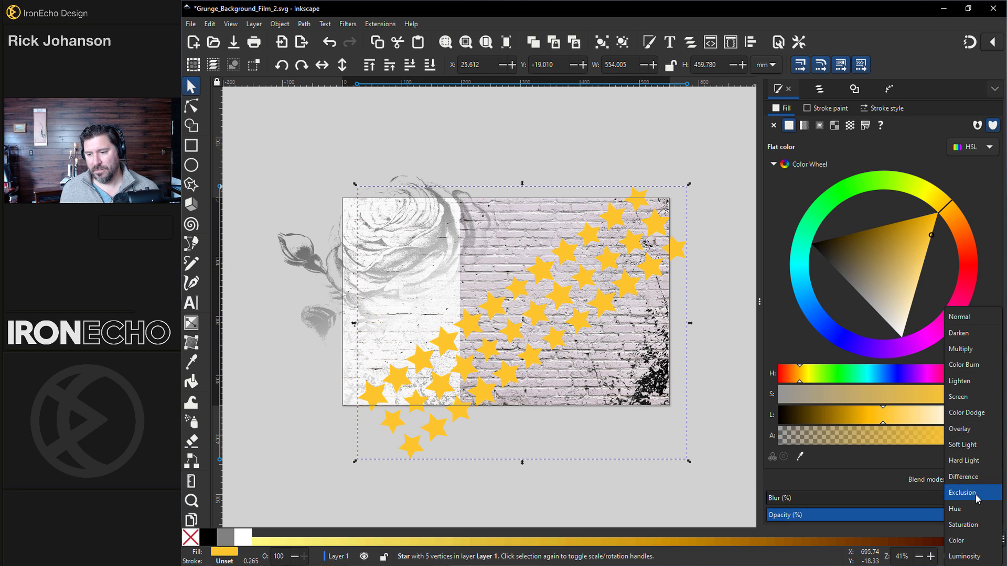
{"action": "left_click", "coordinate": [958, 540]}
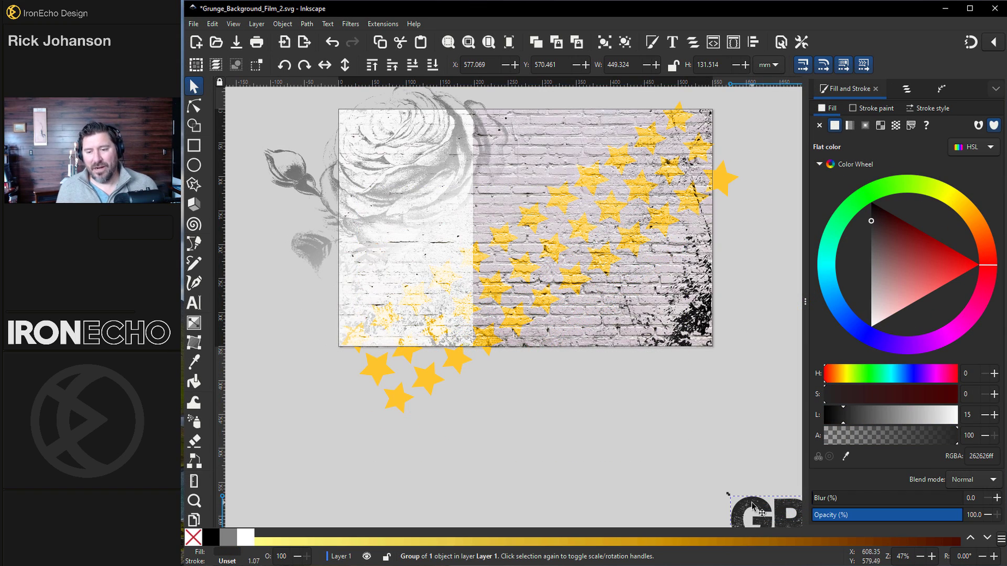
{"action": "left_click_drag", "start_coordinate": [752, 505], "coordinate": [383, 231]}
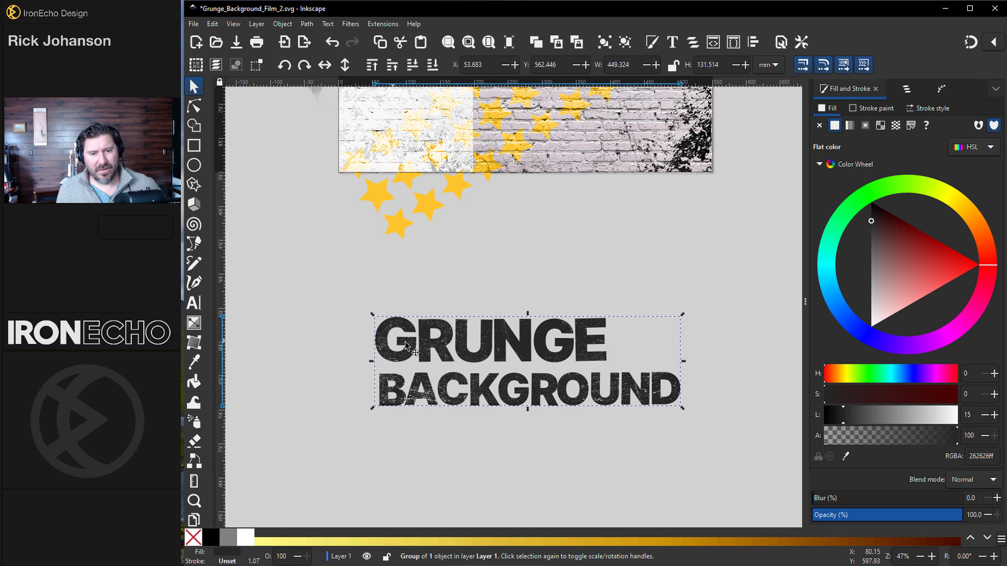
Type a new two-line text 'GRUNGE' / 'BACKGROUND' below the title.
{"action": "left_click", "coordinate": [194, 303]}
{"action": "scroll", "coordinate": [368, 440], "scroll_direction": "down", "scroll_amount": 4}
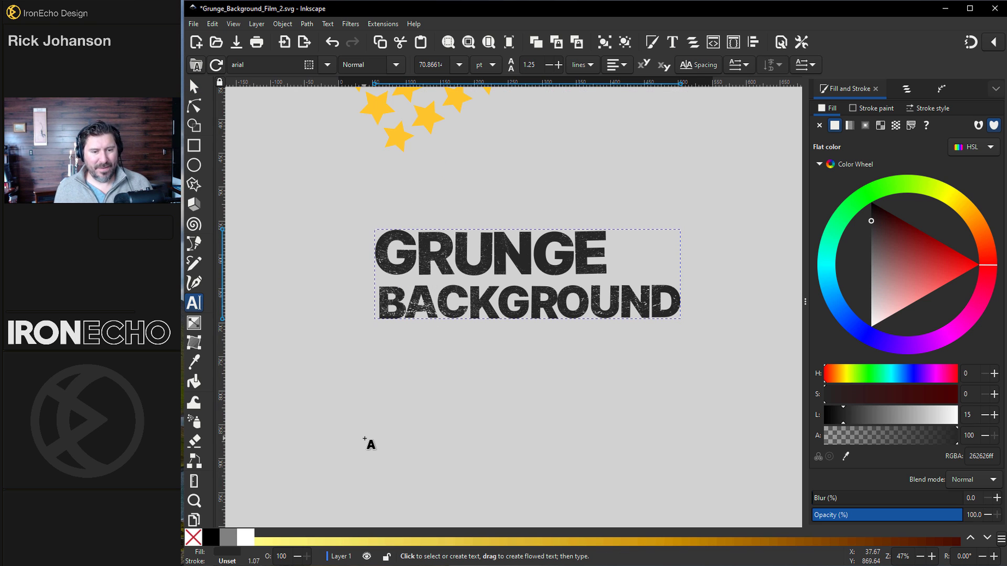
{"action": "left_click", "coordinate": [365, 439]}
{"action": "type", "text": "GRUNGE"}
{"action": "key", "text": "Return"}
{"action": "type", "text": "BACK"}
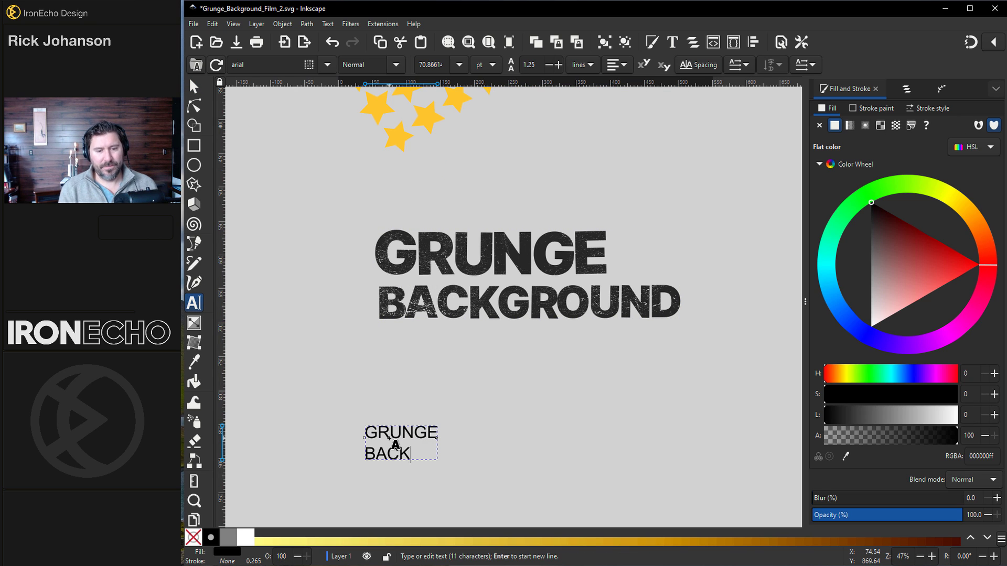
{"action": "type", "text": "GROUND"}
Set the new text to Inter V Heavy at 200 pt.
{"action": "key", "text": "ctrl+a"}
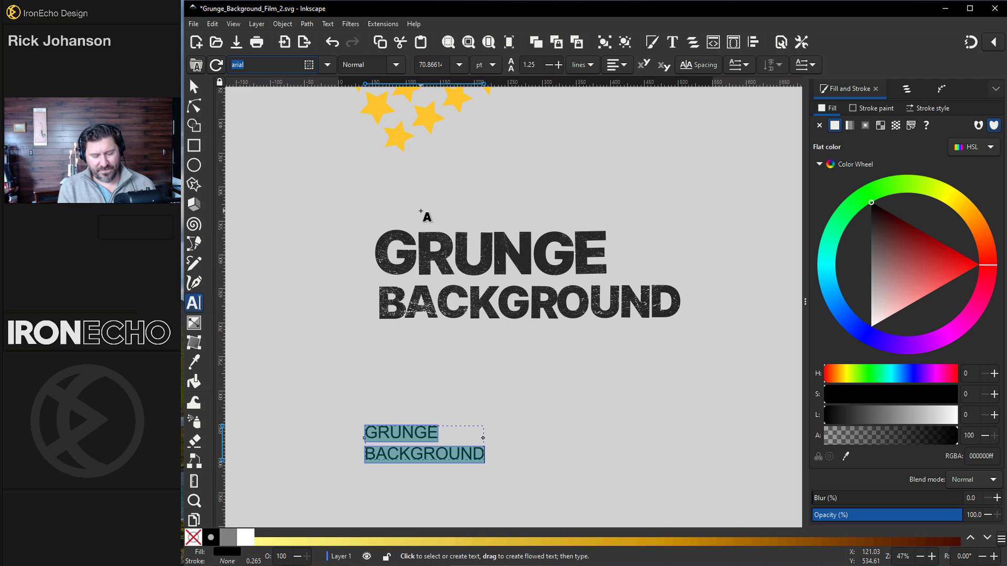
{"action": "type", "text": "inte"}
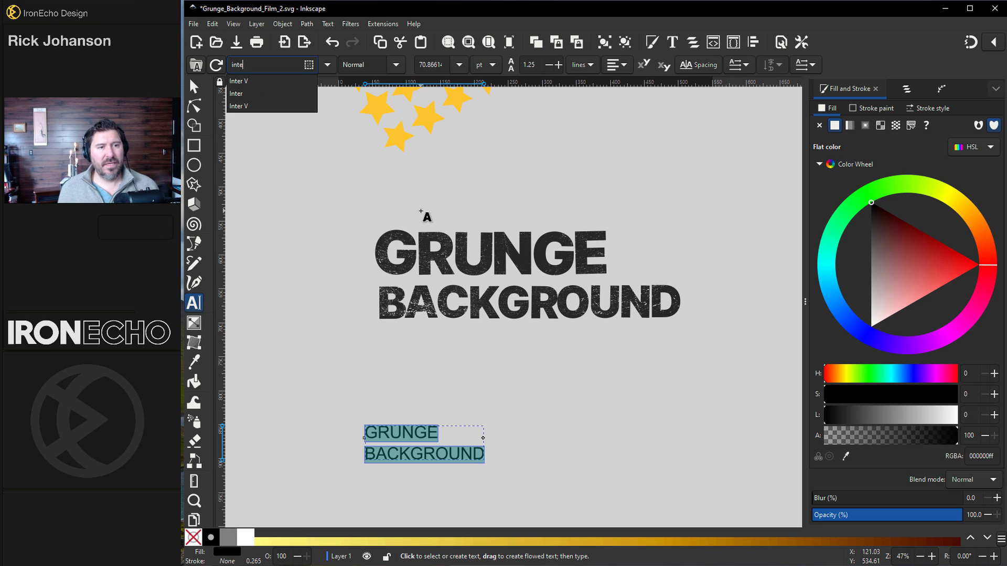
{"action": "left_click", "coordinate": [253, 105]}
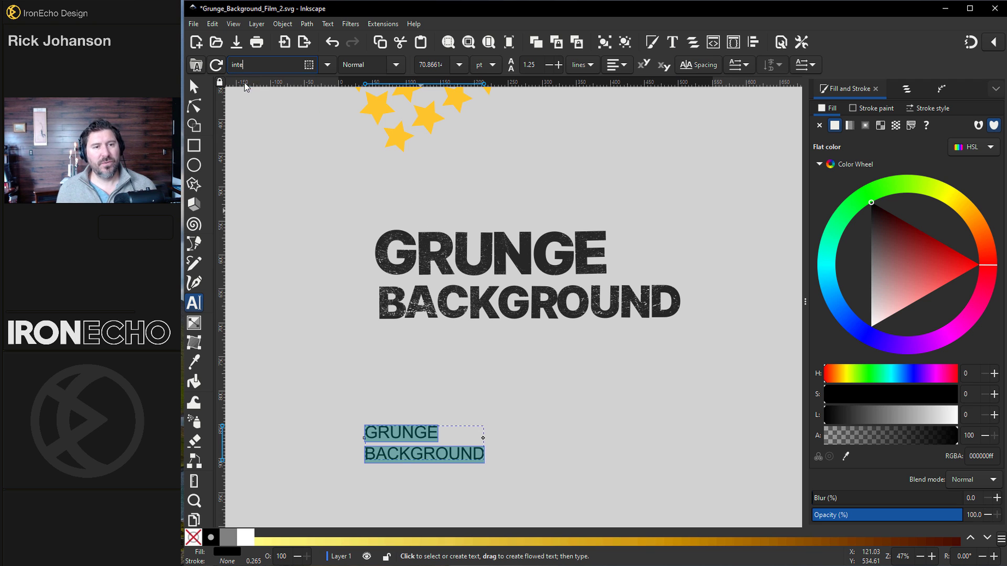
{"action": "left_click", "coordinate": [389, 69]}
{"action": "left_click", "coordinate": [361, 334]}
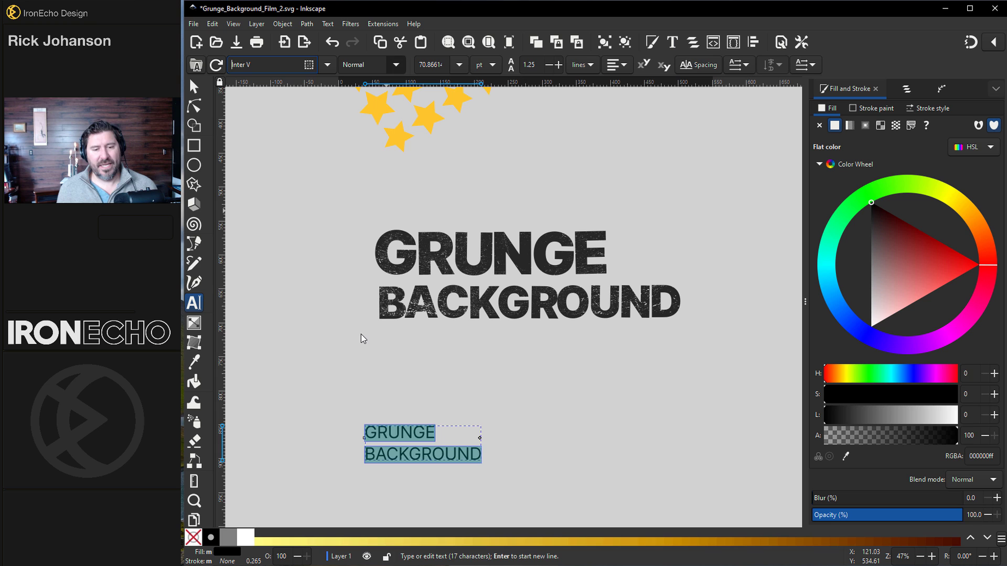
{"action": "triple_click", "coordinate": [430, 64]}
{"action": "type", "text": "200"}
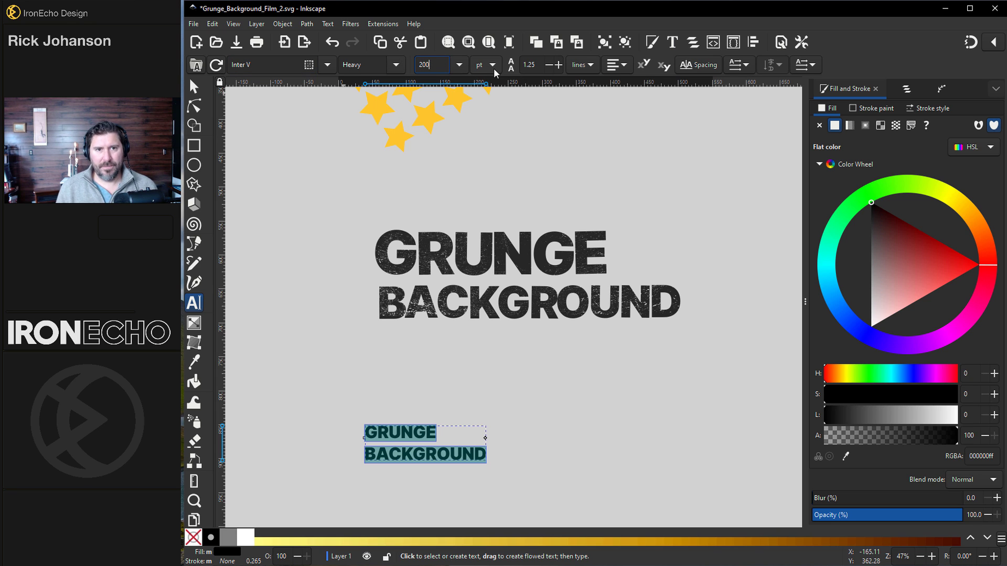
{"action": "key", "text": "Return"}
Set the letter spacing of the GRUNGE line to -15.
{"action": "key", "text": "Escape"}
{"action": "key", "text": "s"}
{"action": "left_click", "coordinate": [430, 424]}
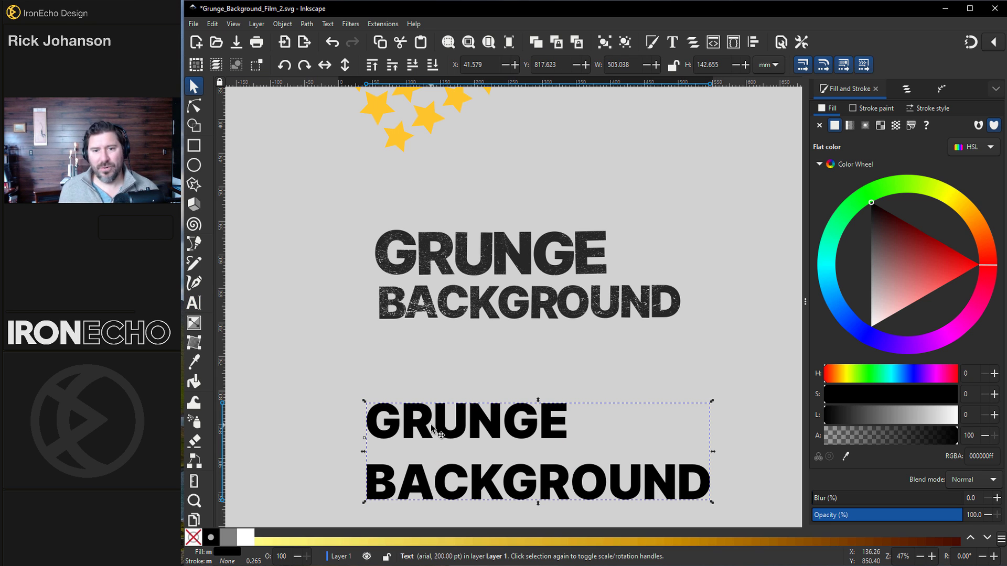
{"action": "triple_click", "coordinate": [415, 429]}
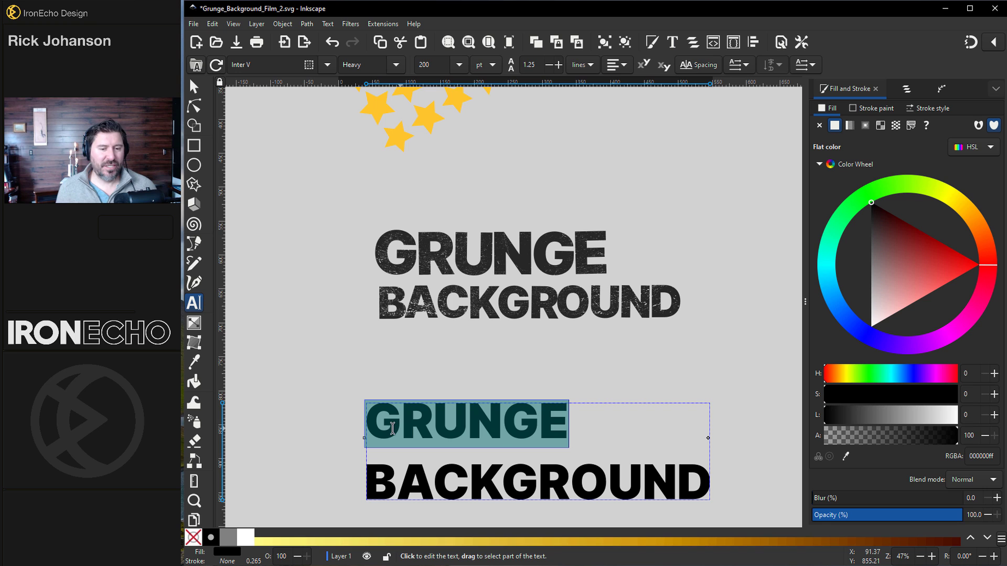
{"action": "left_click", "coordinate": [700, 67]}
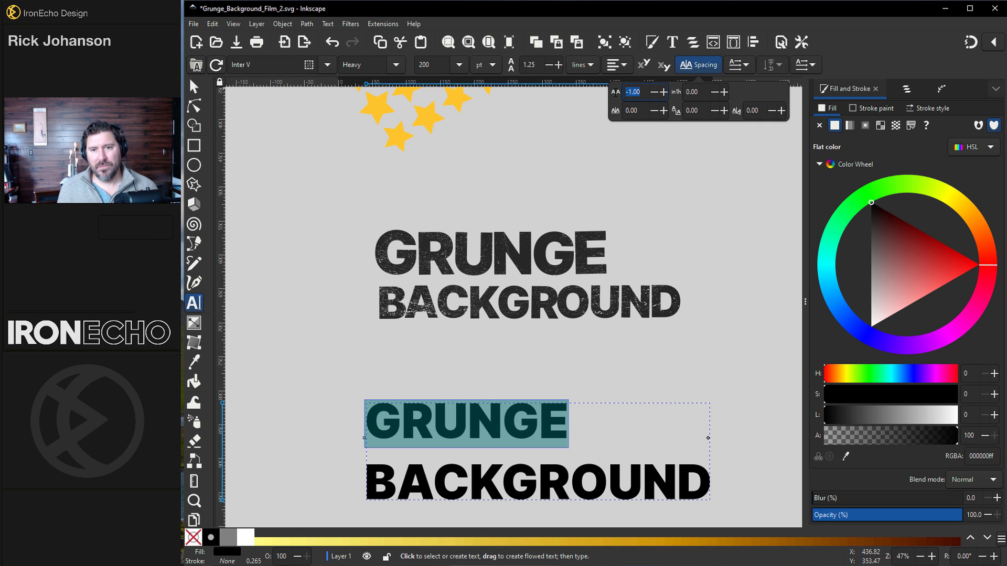
{"action": "key", "text": "BackSpace"}
{"action": "type", "text": "-15"}
{"action": "key", "text": "Return"}
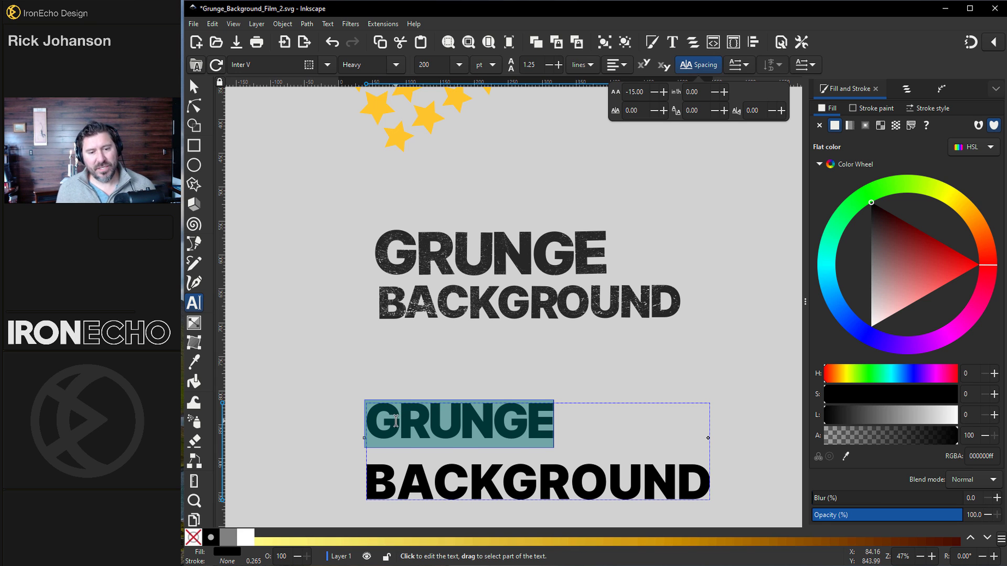
Adjust the kerning between G and R in GRUNGE.
{"action": "left_click", "coordinate": [411, 429]}
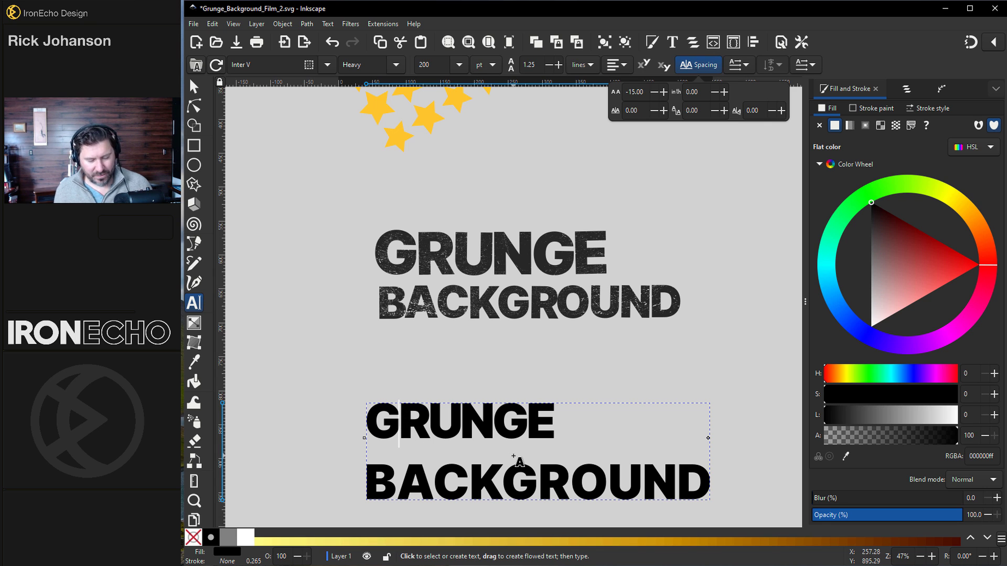
{"action": "key", "text": "alt+Right"}
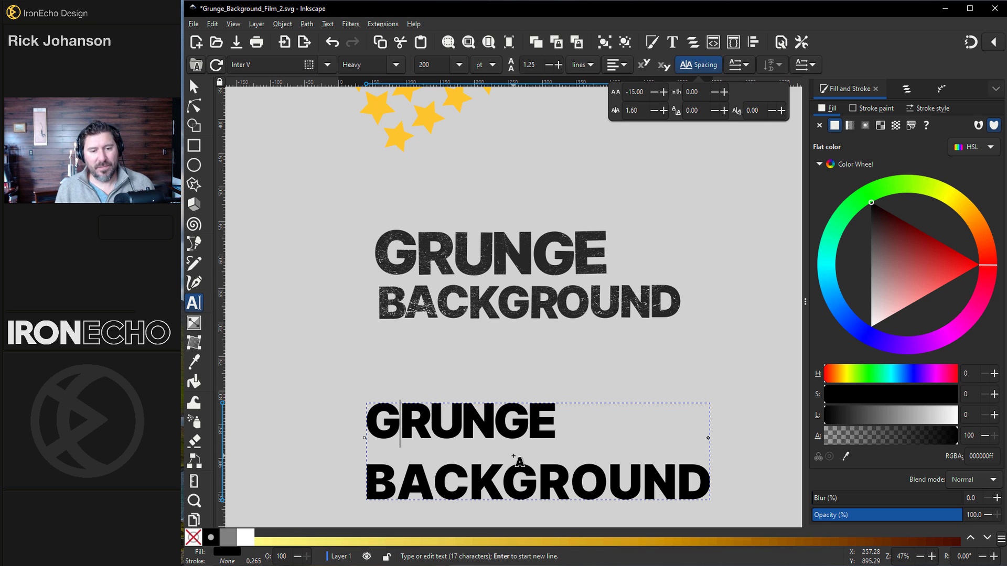
{"action": "key", "text": "alt+Left"}
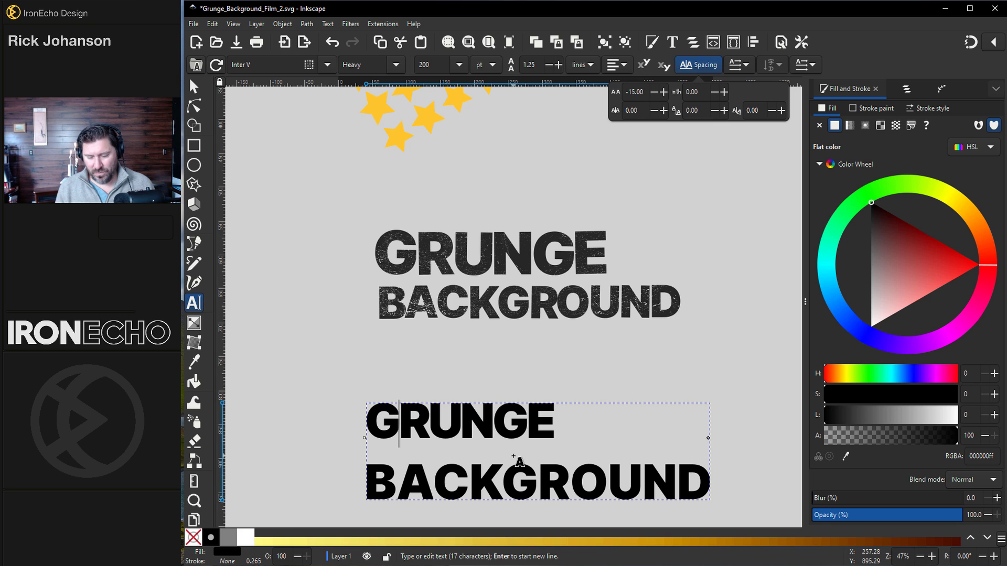
{"action": "key", "text": "alt+Right"}
{"action": "key", "text": "alt+Right"}
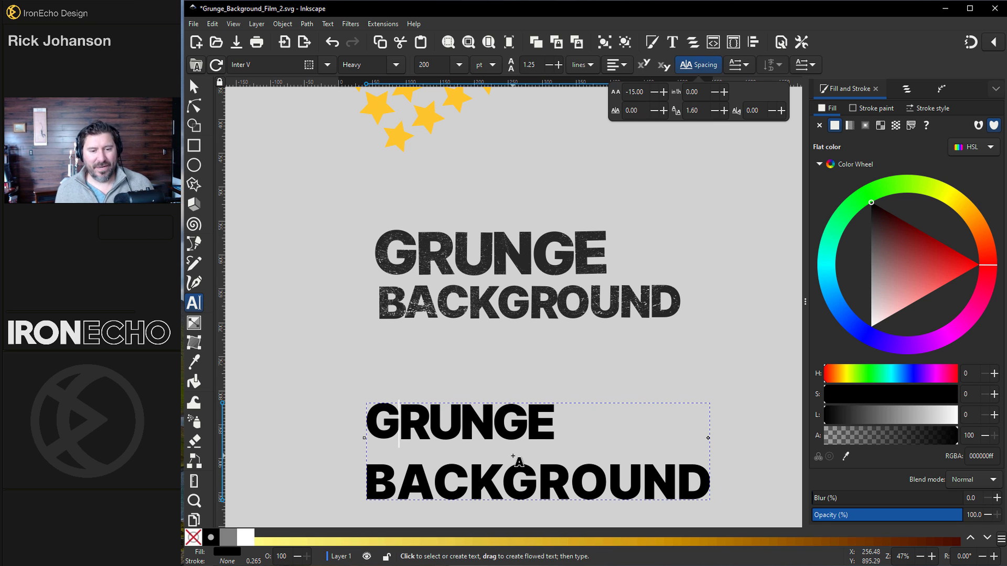
Tighten R–U and U–N, widen N–G, then shift the black title slightly right and down.
{"action": "left_click", "coordinate": [428, 428]}
{"action": "key", "text": "alt+Left"}
{"action": "key", "text": "alt+Left"}
{"action": "key", "text": "alt+Left"}
{"action": "key", "text": "alt+Left"}
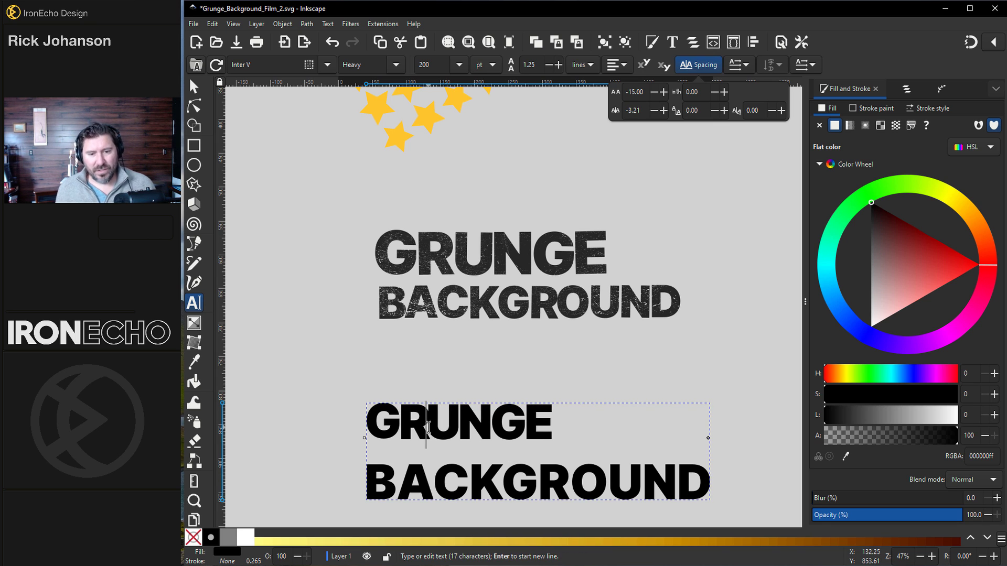
{"action": "left_click", "coordinate": [460, 428]}
{"action": "key", "text": "alt+Left"}
{"action": "key", "text": "alt+Left"}
{"action": "key", "text": "alt+Left"}
{"action": "key", "text": "Right"}
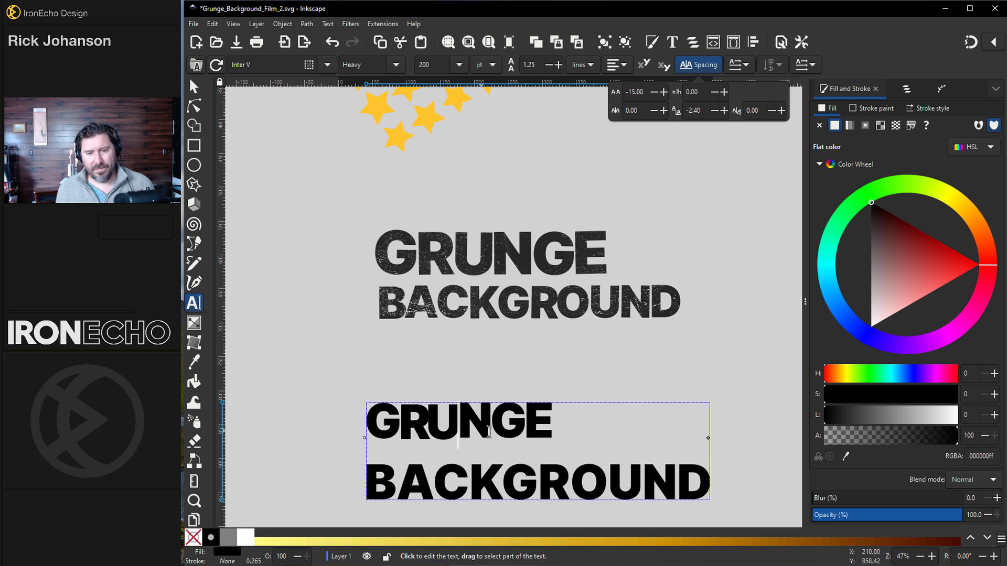
{"action": "key", "text": "alt+Right"}
{"action": "key", "text": "alt+Right"}
{"action": "key", "text": "alt+Right"}
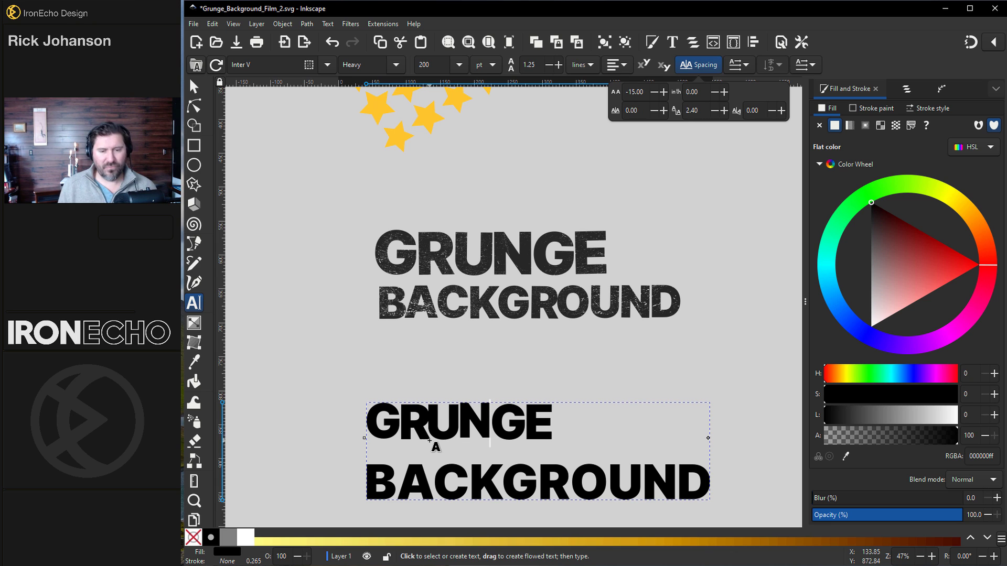
{"action": "key", "text": "F1"}
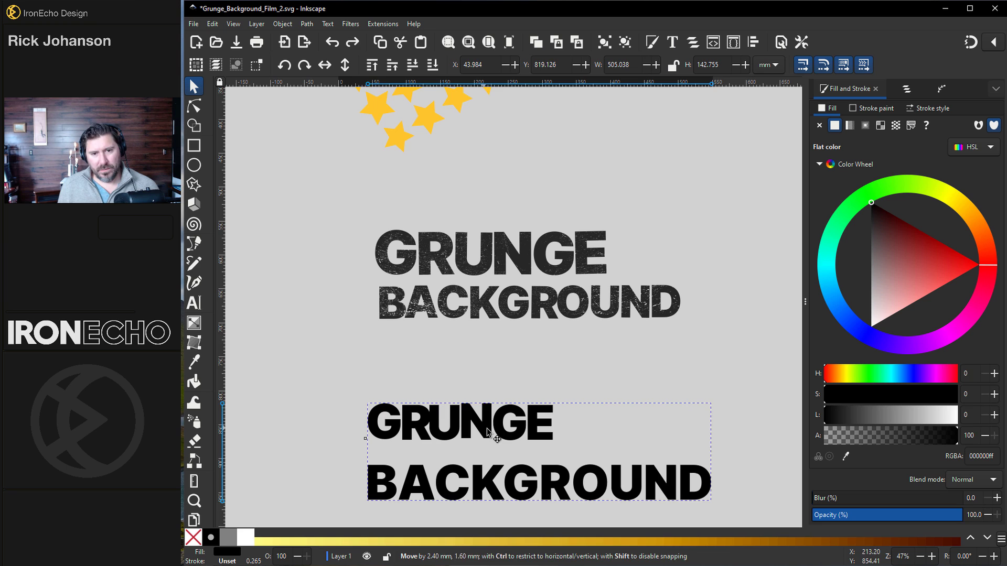
{"action": "left_click_drag", "start_coordinate": [431, 432], "coordinate": [451, 443]}
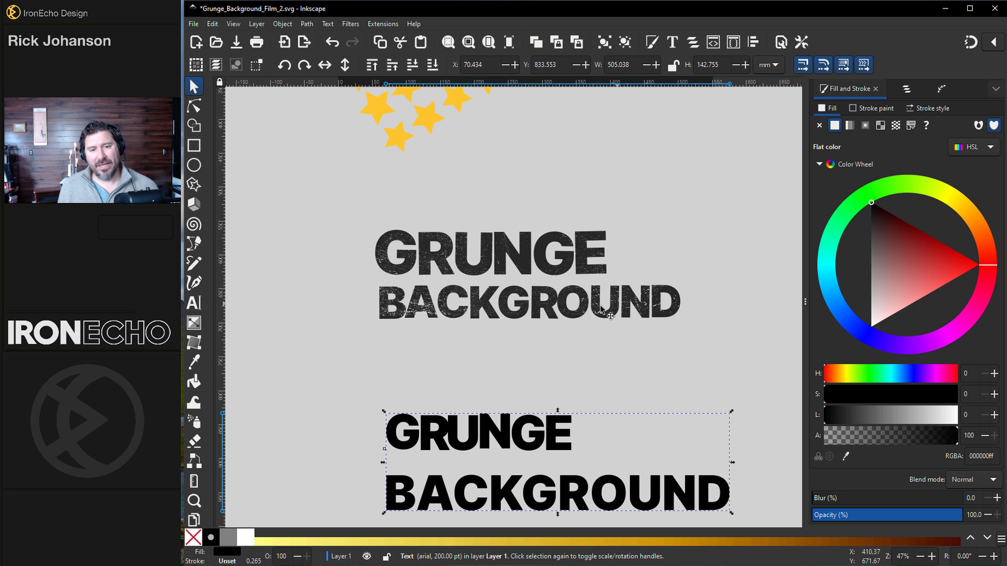
Delete the lower black title copy and release the mask on the distressed title group.
{"action": "left_click", "coordinate": [411, 272]}
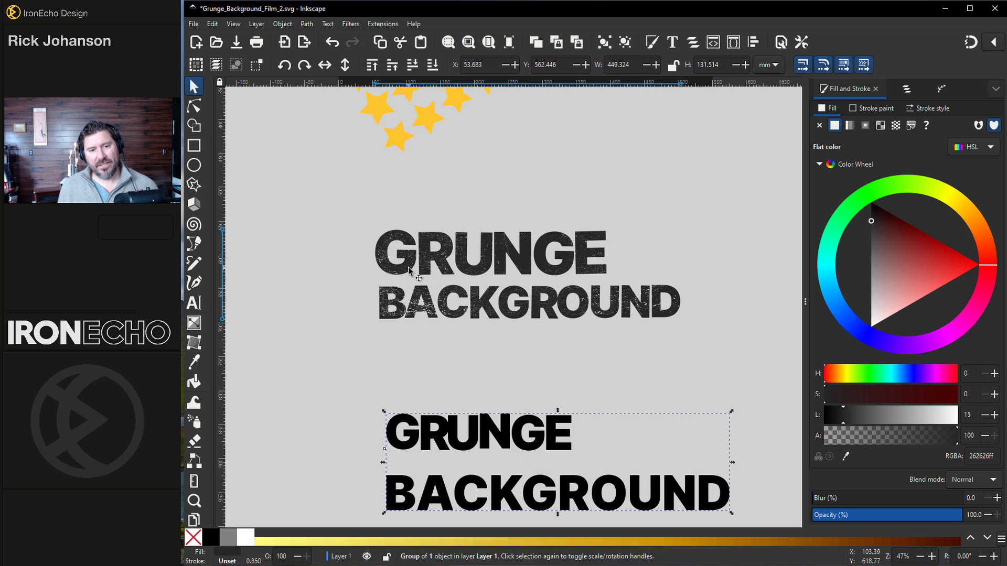
{"action": "left_click", "coordinate": [440, 429]}
{"action": "key", "text": "Delete"}
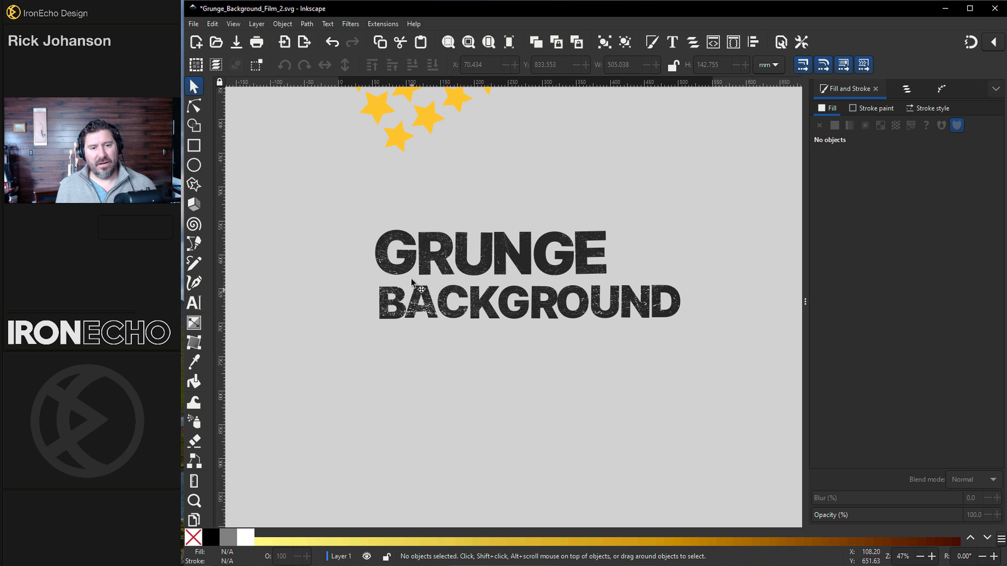
{"action": "left_click", "coordinate": [409, 266]}
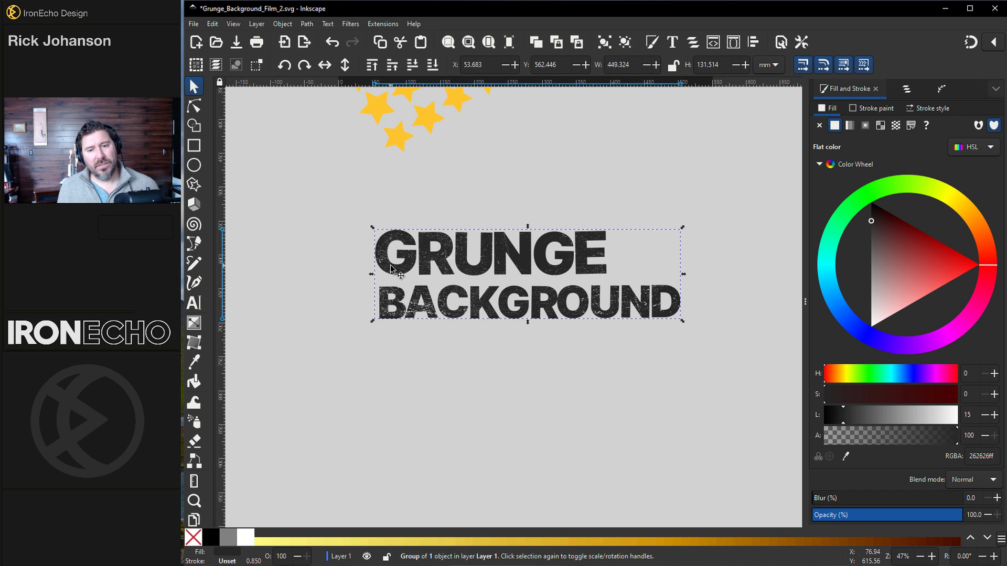
{"action": "left_click", "coordinate": [274, 25]}
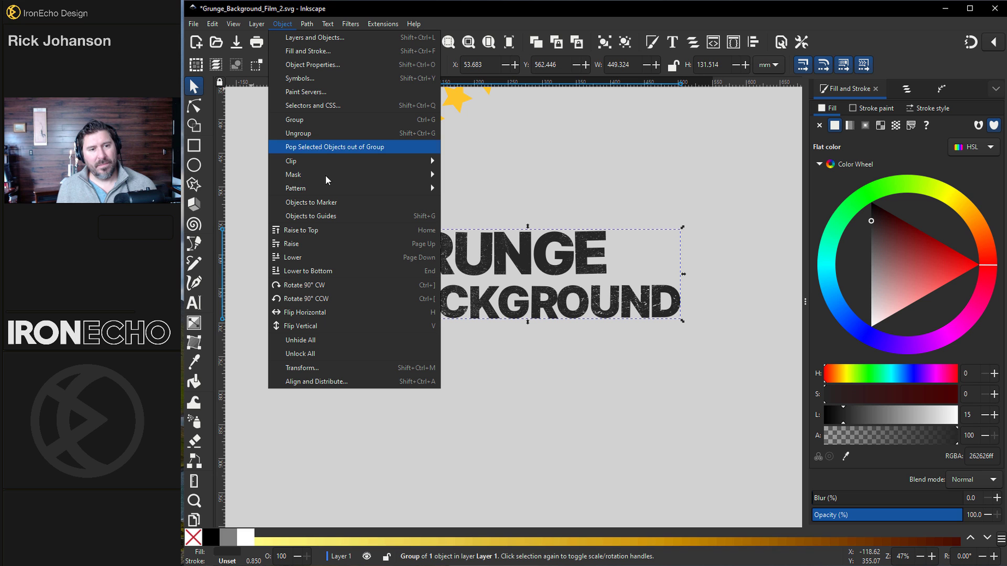
{"action": "mouse_move", "coordinate": [327, 177]}
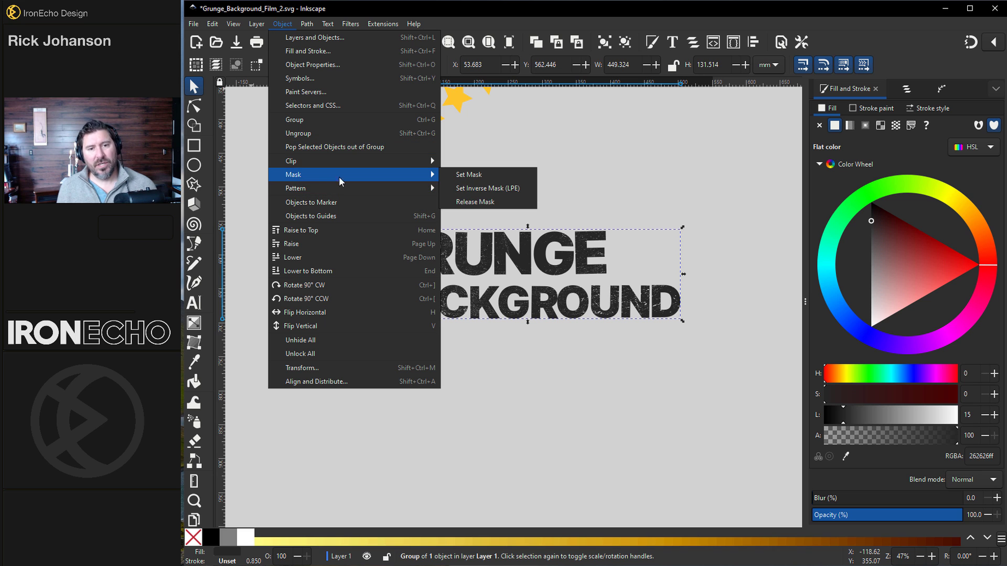
{"action": "left_click", "coordinate": [474, 203]}
Position the grunge texture over the black title text, leaving its fill black.
{"action": "left_click", "coordinate": [648, 184]}
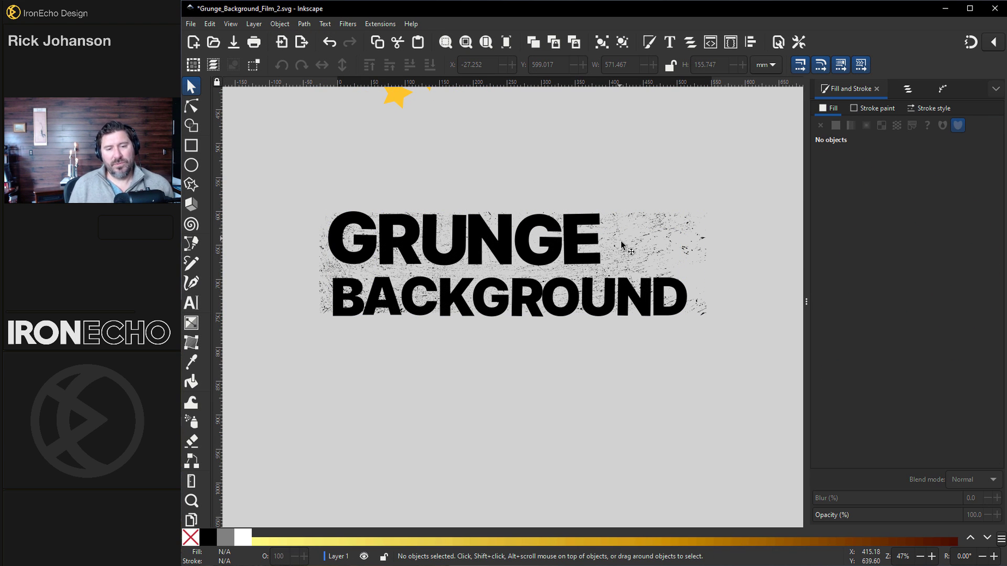
{"action": "left_click", "coordinate": [621, 240]}
{"action": "left_click_drag", "start_coordinate": [617, 236], "coordinate": [677, 141]}
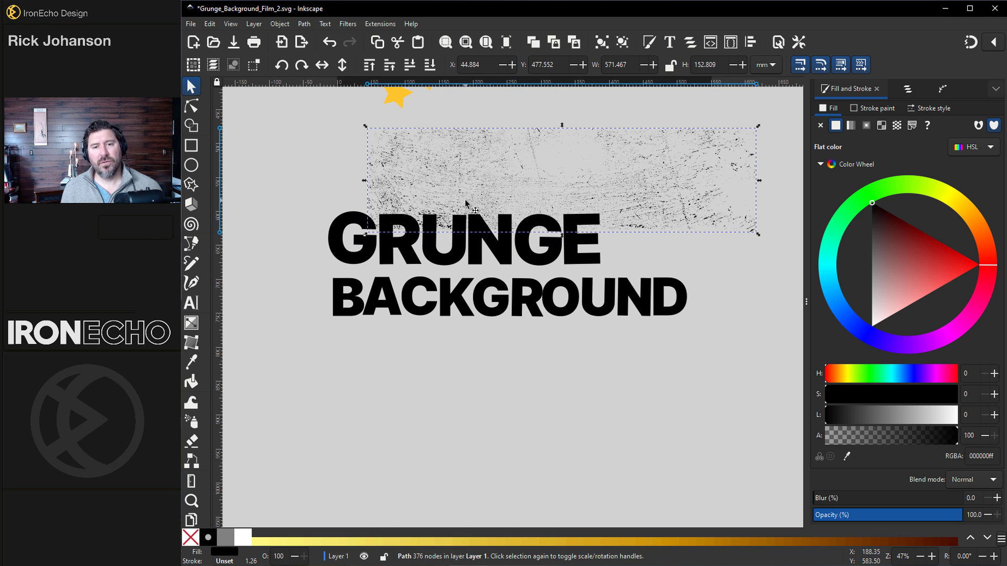
{"action": "scroll", "coordinate": [466, 203], "scroll_direction": "up", "scroll_amount": 10}
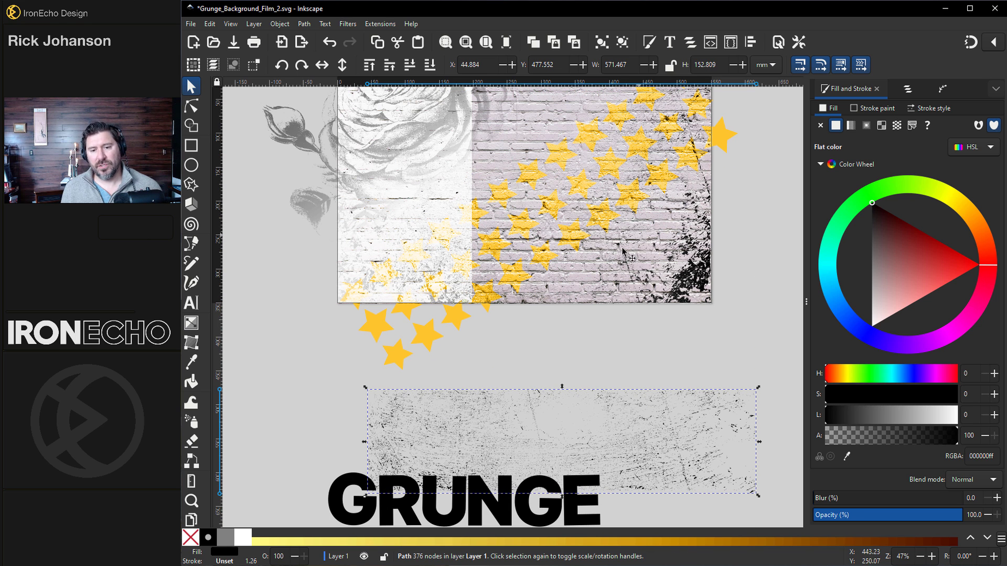
{"action": "scroll", "coordinate": [622, 250], "scroll_direction": "down", "scroll_amount": 8}
{"action": "left_click_drag", "start_coordinate": [634, 236], "coordinate": [347, 190]}
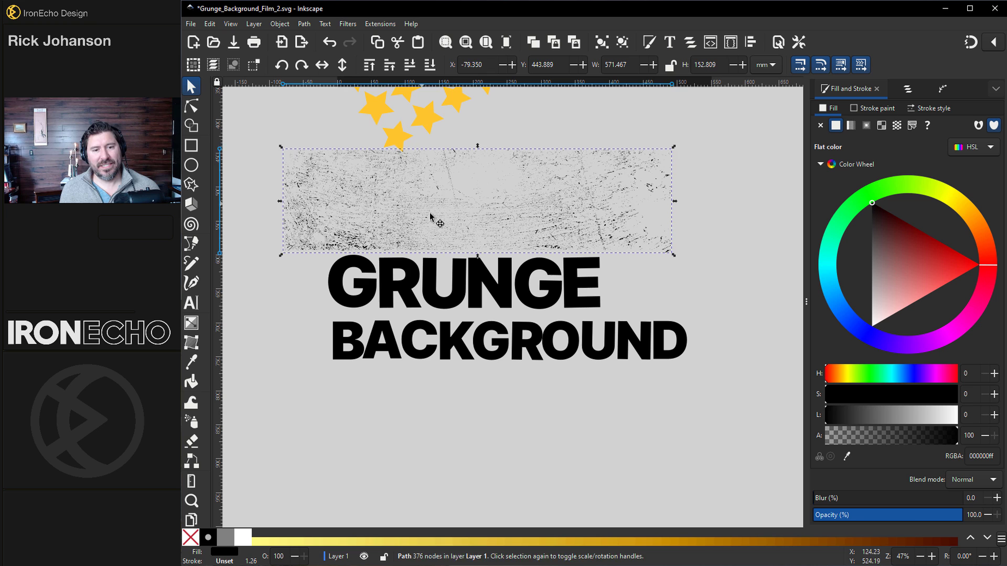
{"action": "left_click_drag", "start_coordinate": [427, 213], "coordinate": [455, 316]}
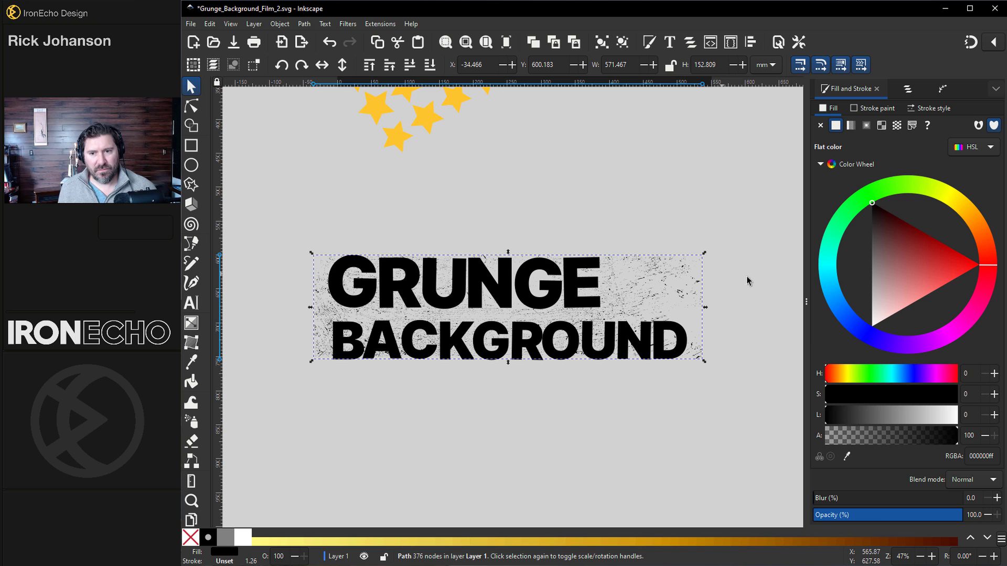
{"action": "left_click_drag", "start_coordinate": [943, 272], "coordinate": [978, 264]}
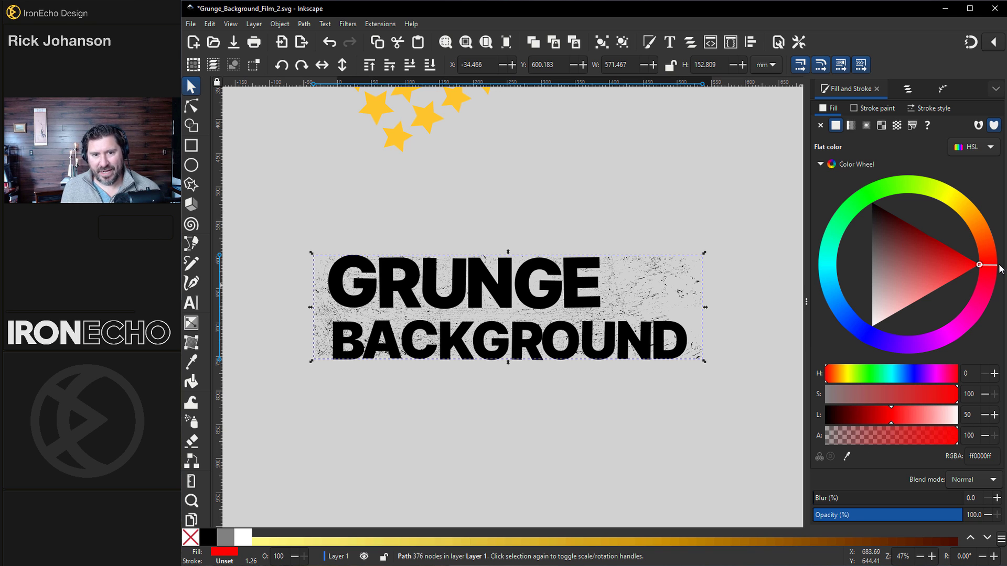
{"action": "left_click_drag", "start_coordinate": [888, 237], "coordinate": [871, 202]}
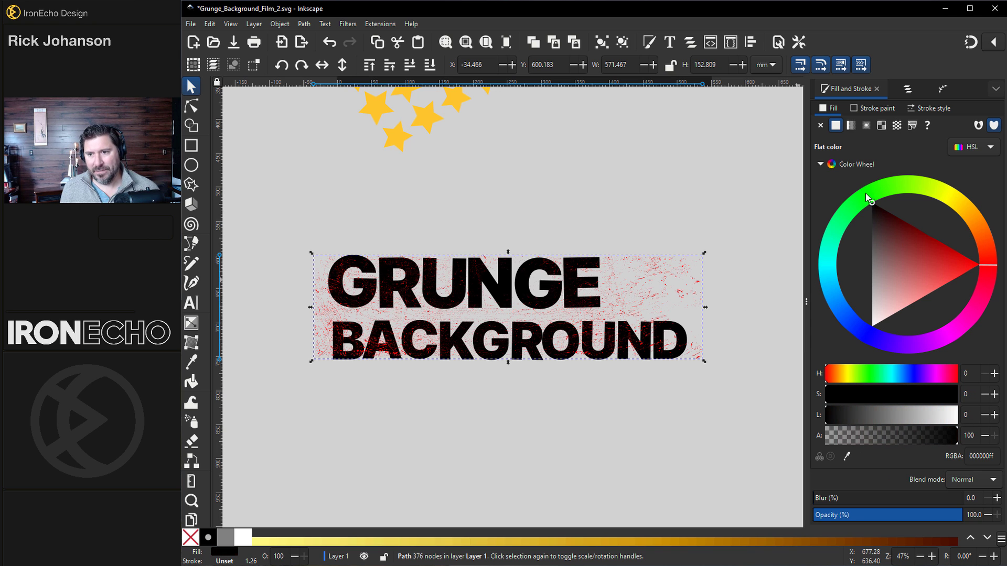
Select the title and grunge texture together and apply Set Inverse Mask (LPE).
{"action": "left_click", "coordinate": [343, 227]}
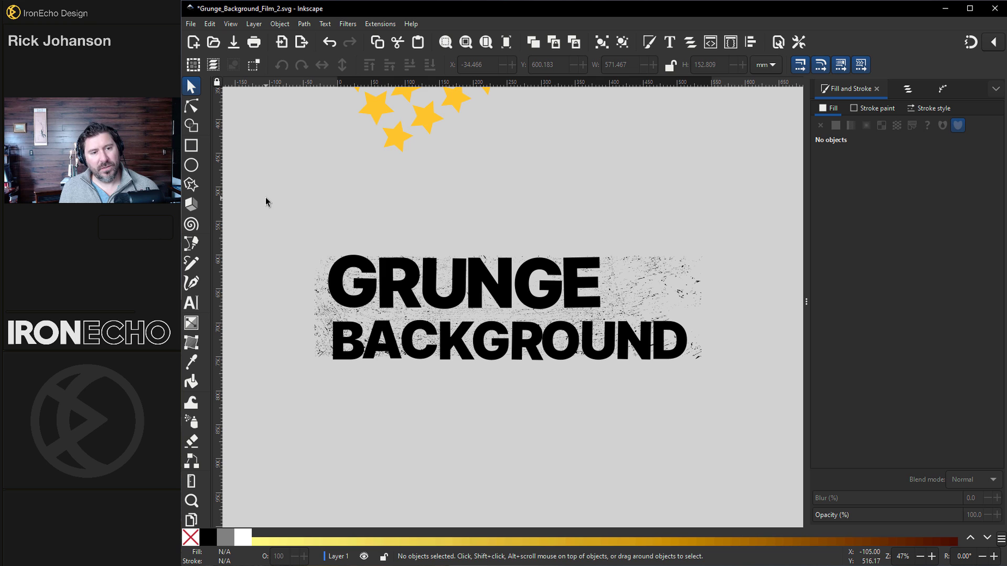
{"action": "mouse_move", "coordinate": [266, 198]}
{"action": "left_mouse_down"}
{"action": "mouse_move", "coordinate": [581, 344]}
{"action": "mouse_move", "coordinate": [751, 382]}
{"action": "mouse_move", "coordinate": [779, 404]}
{"action": "left_mouse_up"}
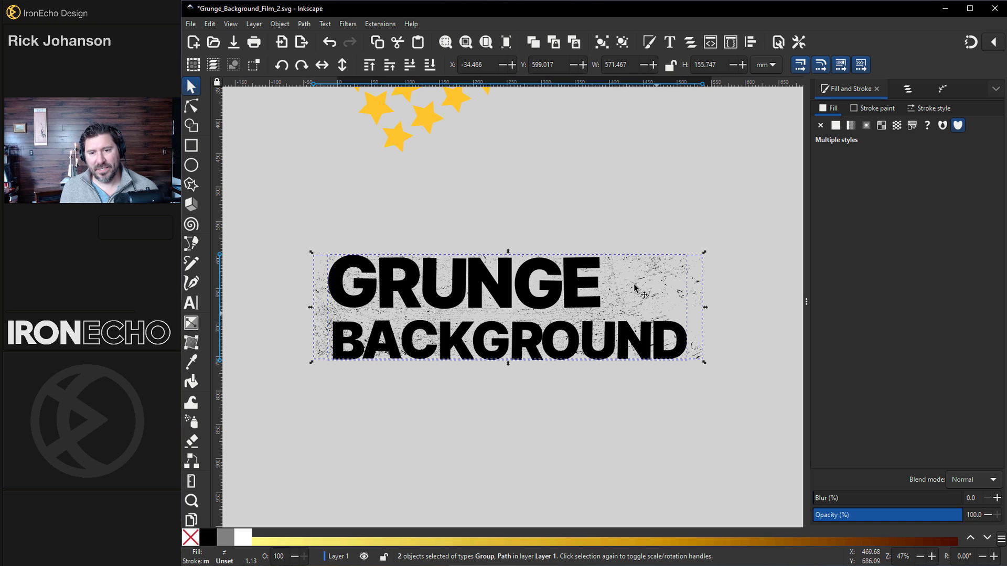
{"action": "left_click", "coordinate": [281, 25]}
{"action": "mouse_move", "coordinate": [341, 177]}
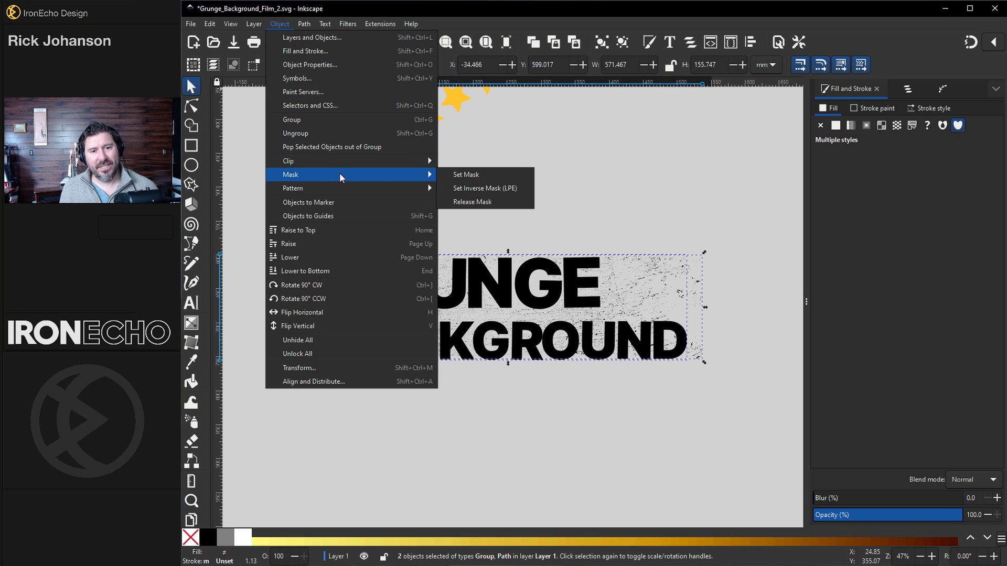
{"action": "left_click", "coordinate": [505, 188]}
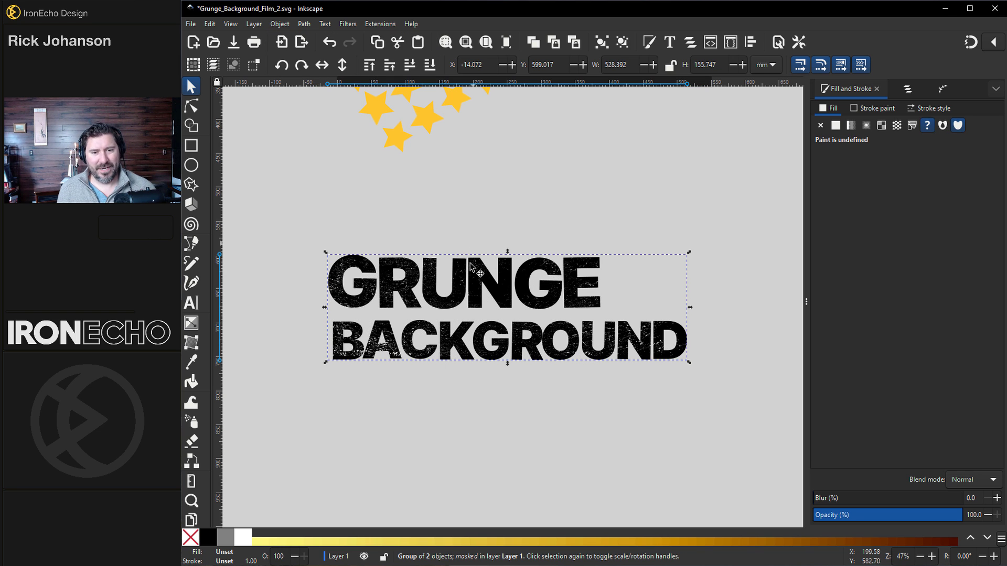
Drag the masked GRUNGE BACKGROUND text group up onto the brick wall, over the rose and stars.
{"action": "left_click_drag", "start_coordinate": [493, 323], "coordinate": [535, 246]}
{"action": "scroll", "coordinate": [540, 262], "scroll_direction": "up", "scroll_amount": 5}
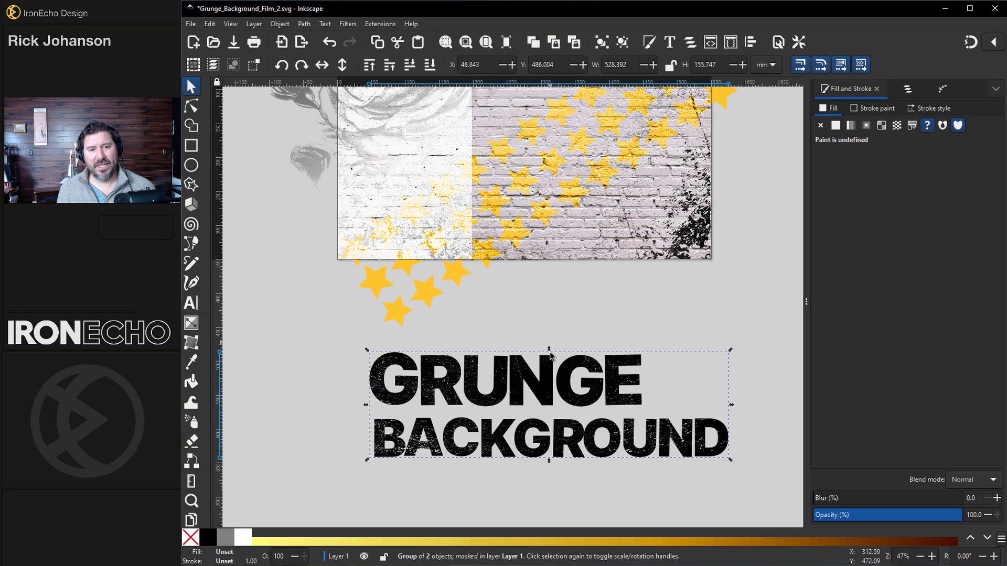
{"action": "left_click_drag", "start_coordinate": [549, 358], "coordinate": [519, 273]}
{"action": "scroll", "coordinate": [522, 78], "scroll_direction": "up", "scroll_amount": 5}
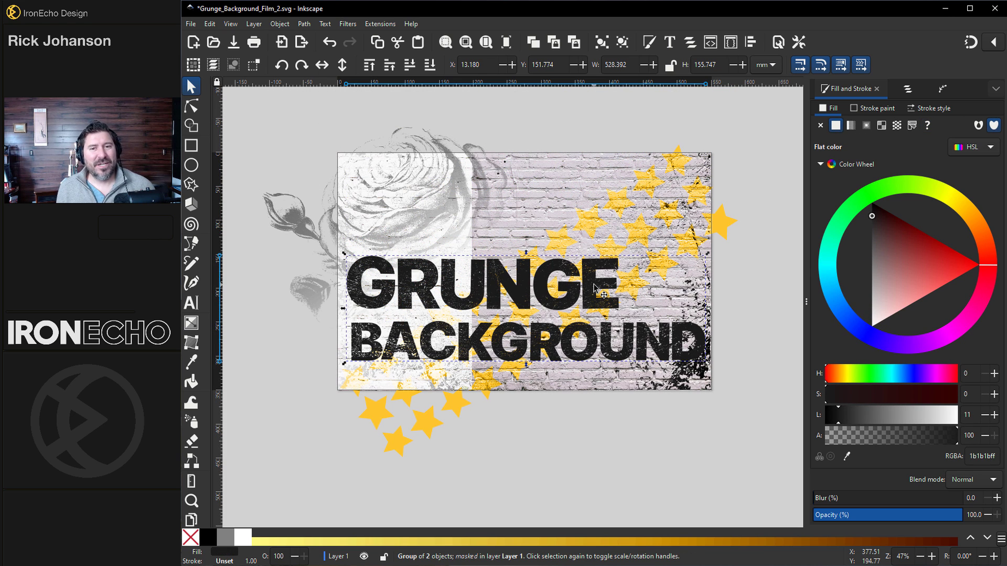